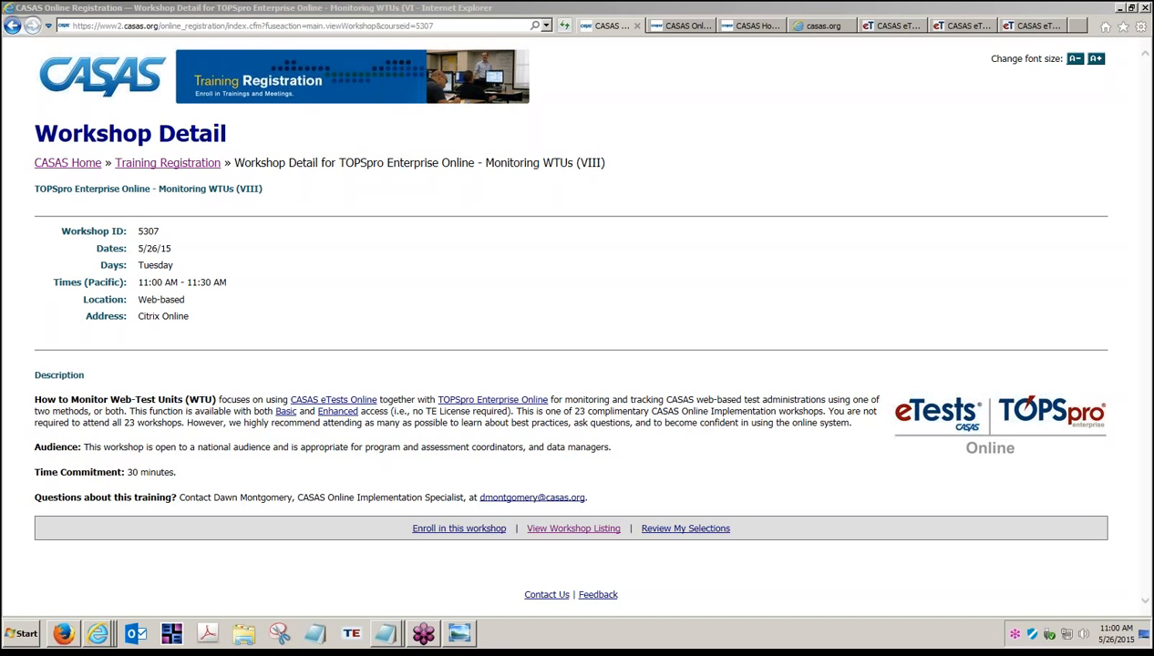
View the CASAS workshop listing and open the eTests (ET) Online Help page from the site's Training and Support section.
{"action": "left_click", "coordinate": [693, 27]}
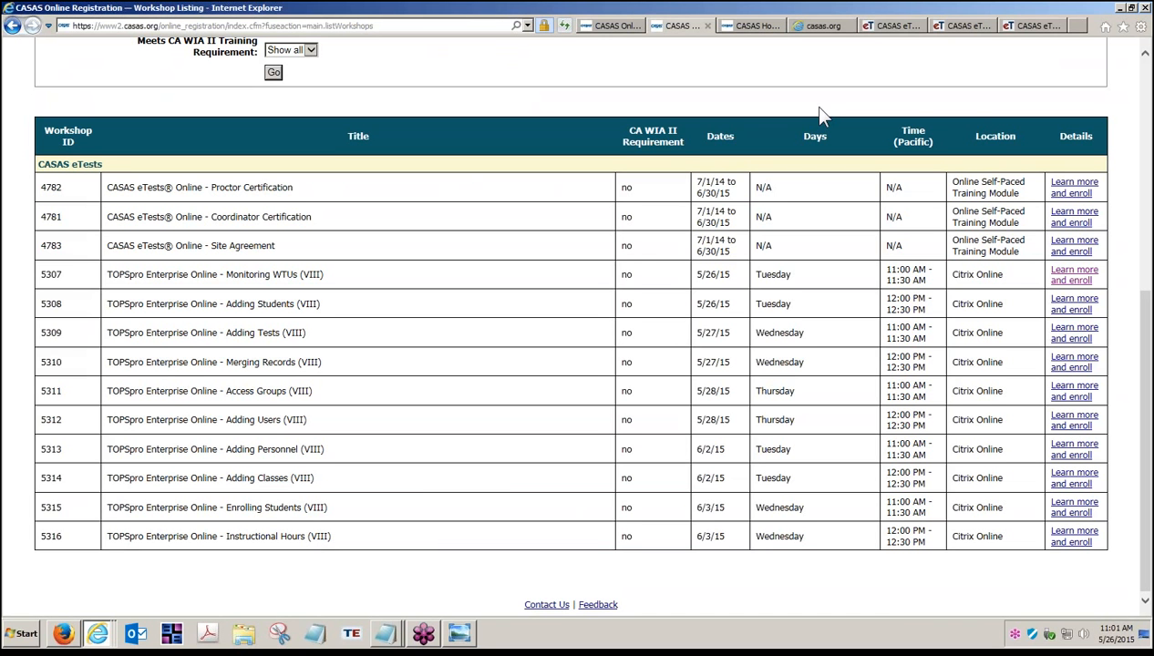
{"action": "left_click", "coordinate": [757, 27]}
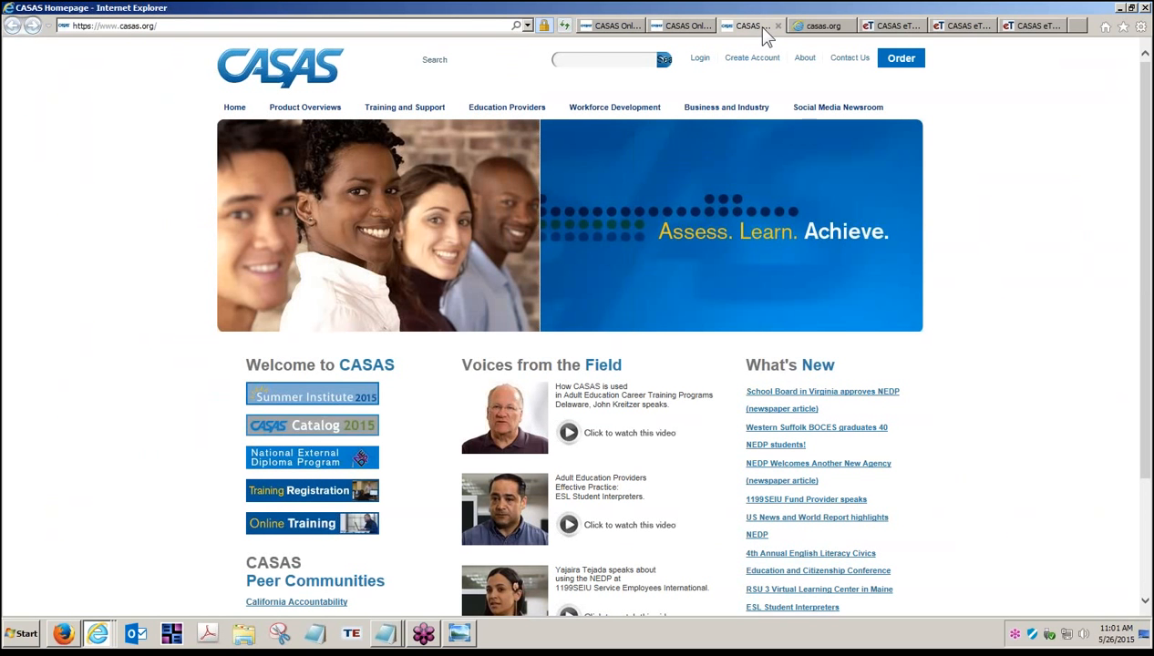
{"action": "left_click", "coordinate": [379, 109]}
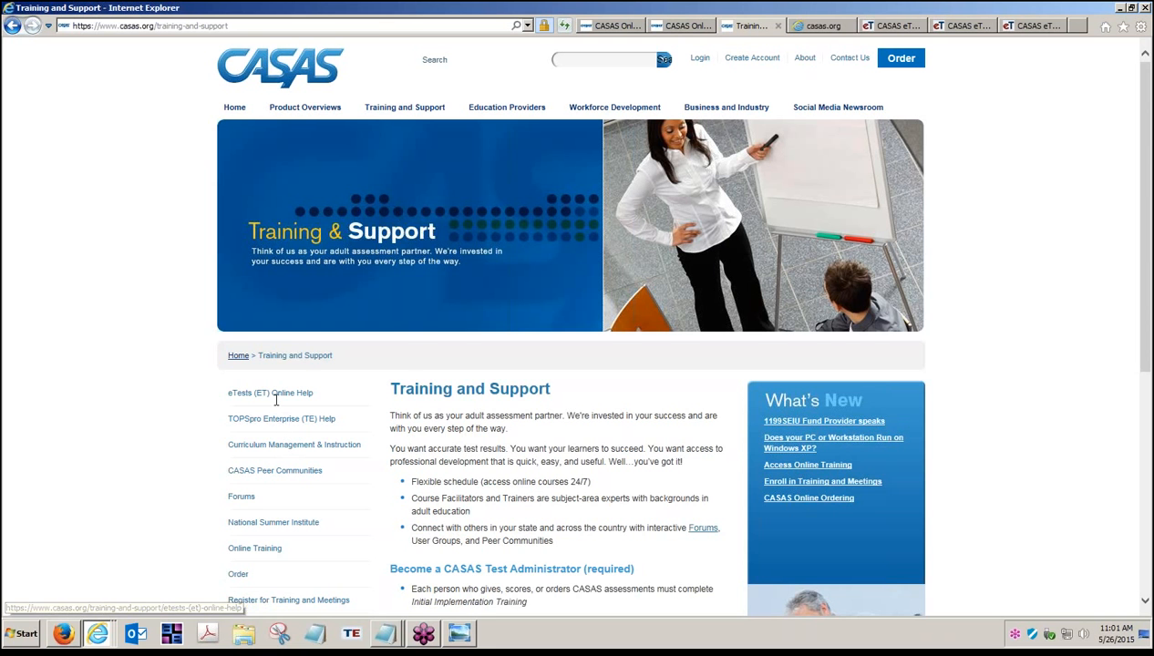
{"action": "left_click", "coordinate": [281, 401]}
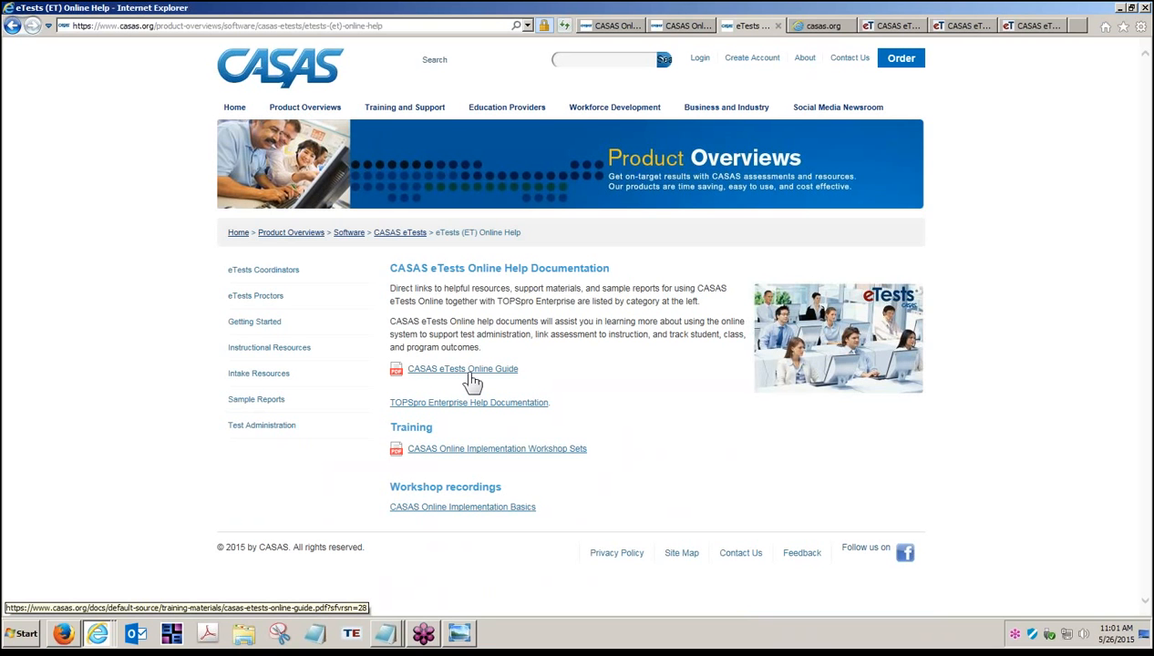
Open section 8.13, Monitoring Web-Test Units (WTU), from the enlarged table of contents of the eTests guide PDF.
{"action": "left_click", "coordinate": [807, 31]}
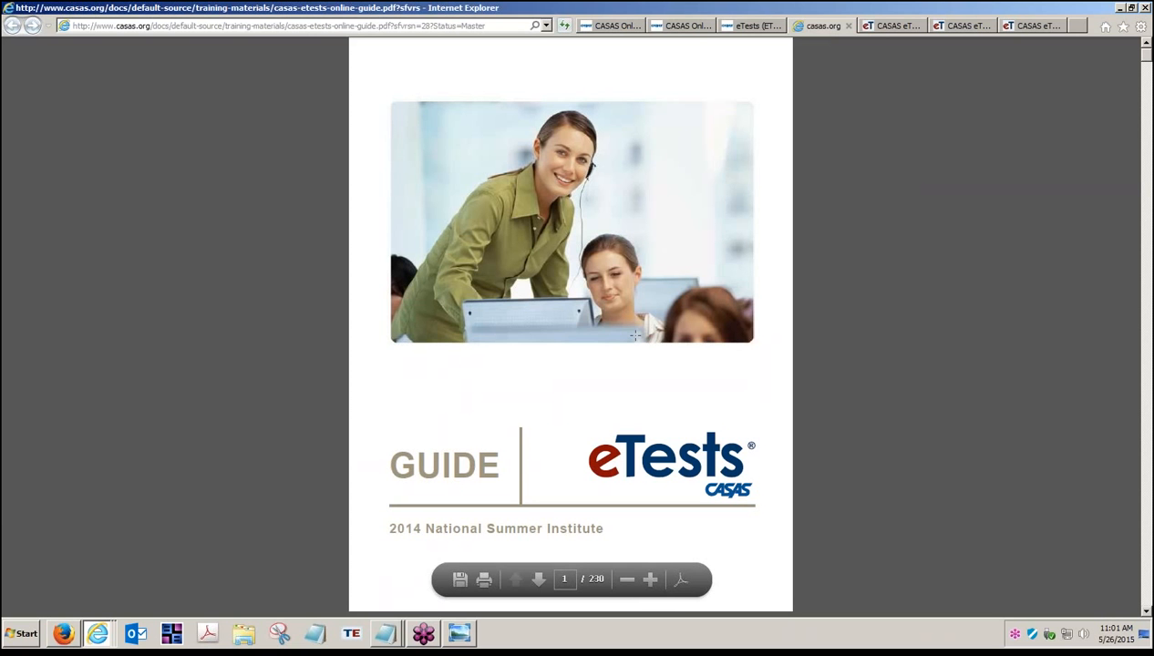
{"action": "left_click", "coordinate": [539, 580]}
{"action": "left_click", "coordinate": [539, 580]}
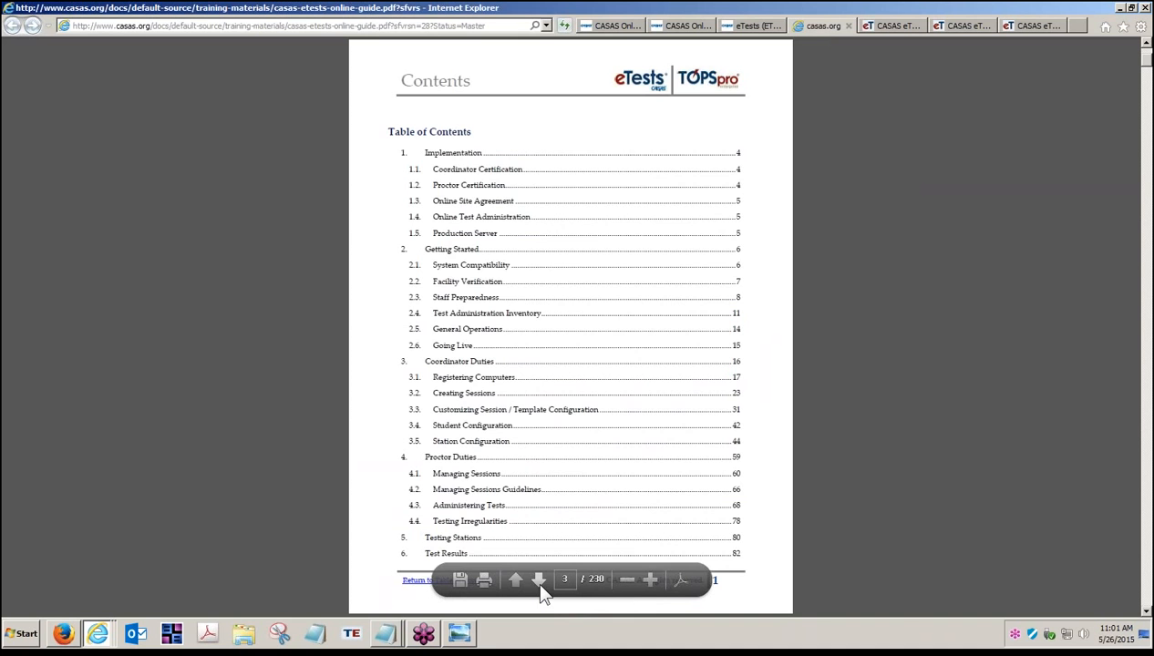
{"action": "left_click", "coordinate": [539, 580]}
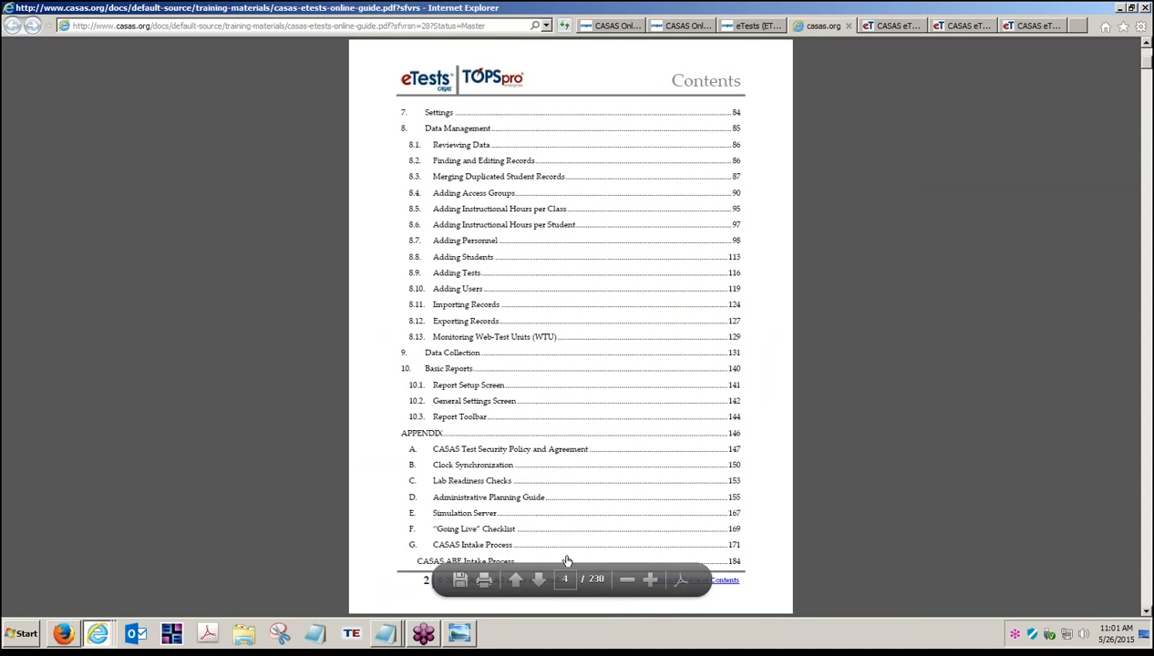
{"action": "left_click", "coordinate": [651, 583]}
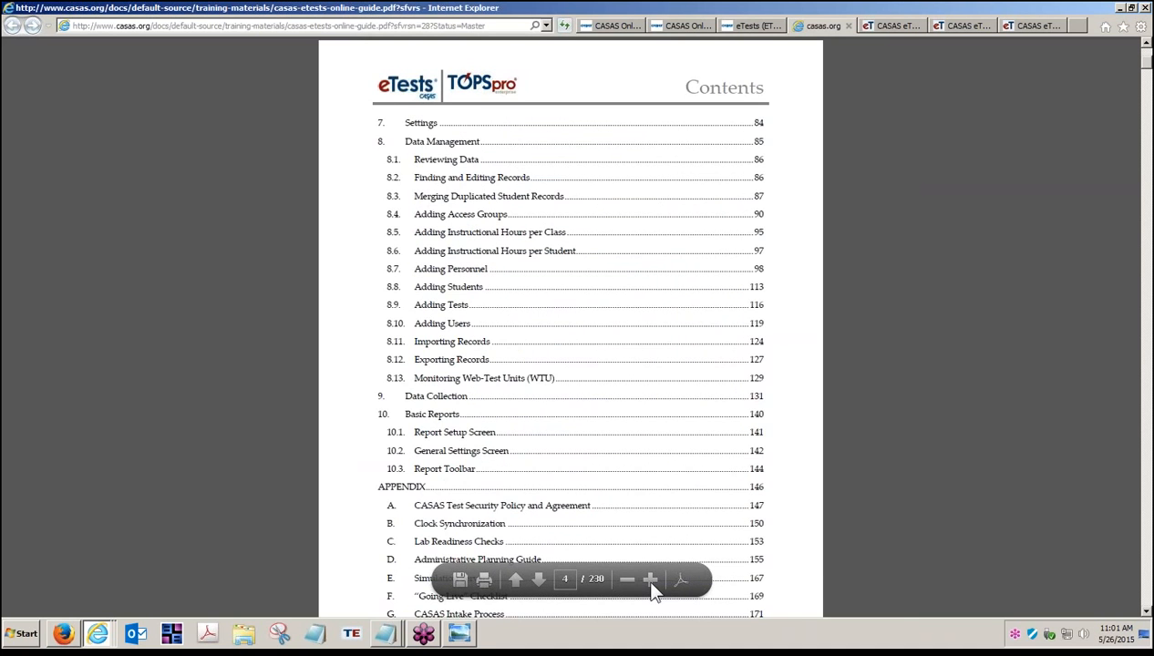
{"action": "left_click", "coordinate": [651, 584]}
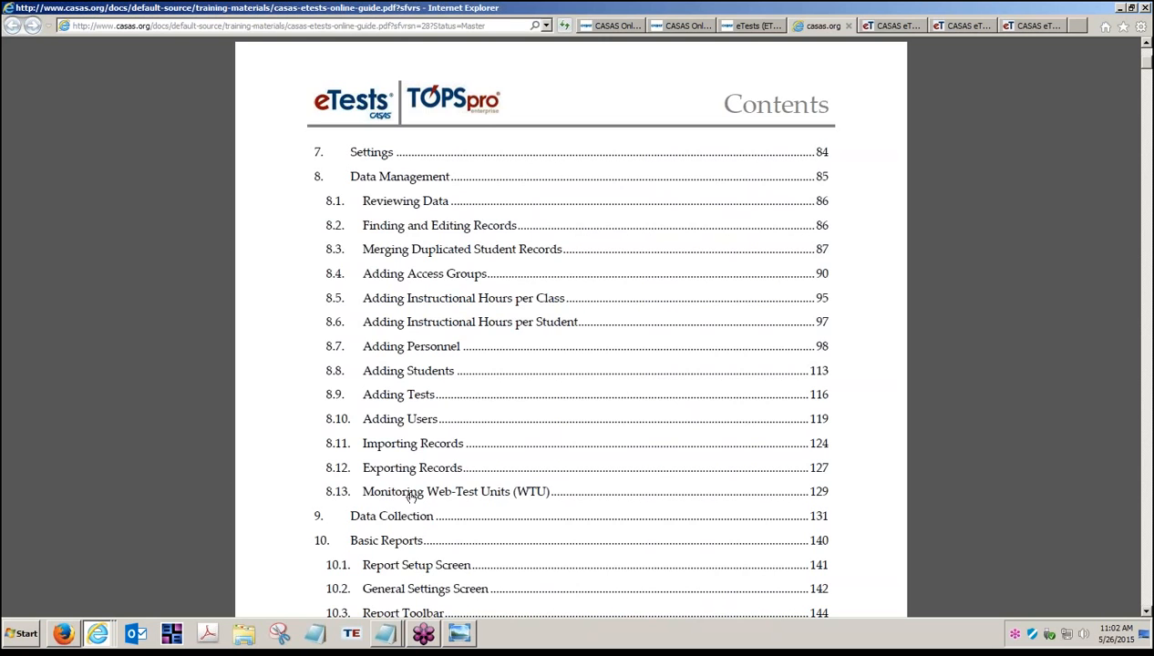
{"action": "left_click", "coordinate": [412, 493]}
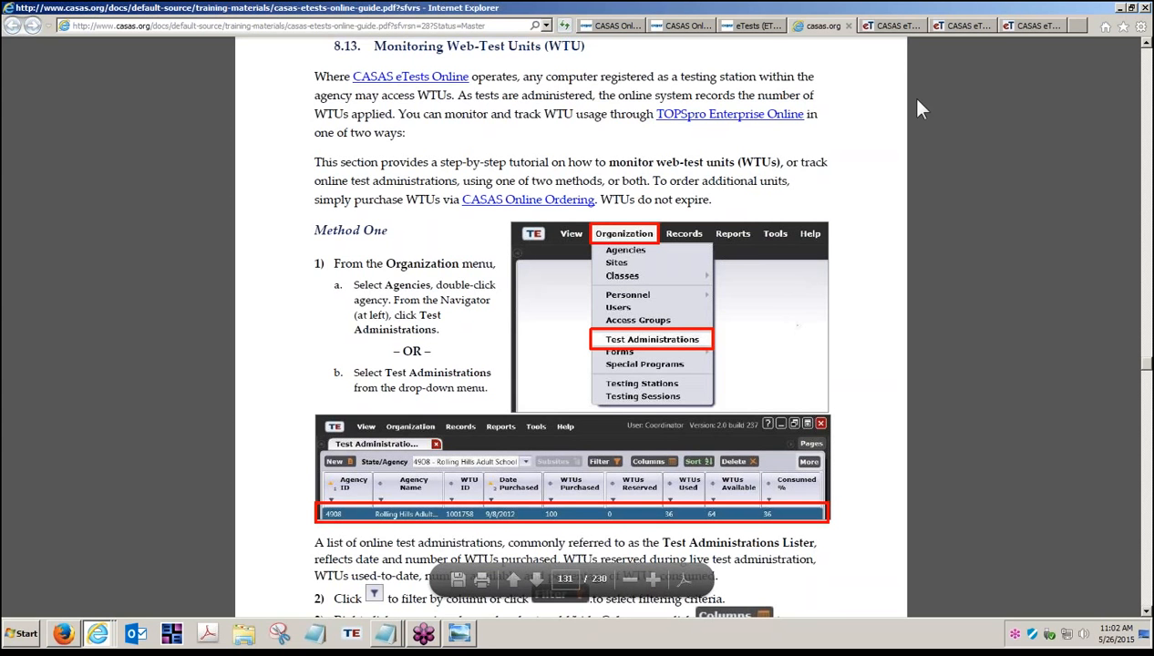
Close one of the open eTests pages and bring up the RHAS simulation server page.
{"action": "left_click", "coordinate": [918, 25]}
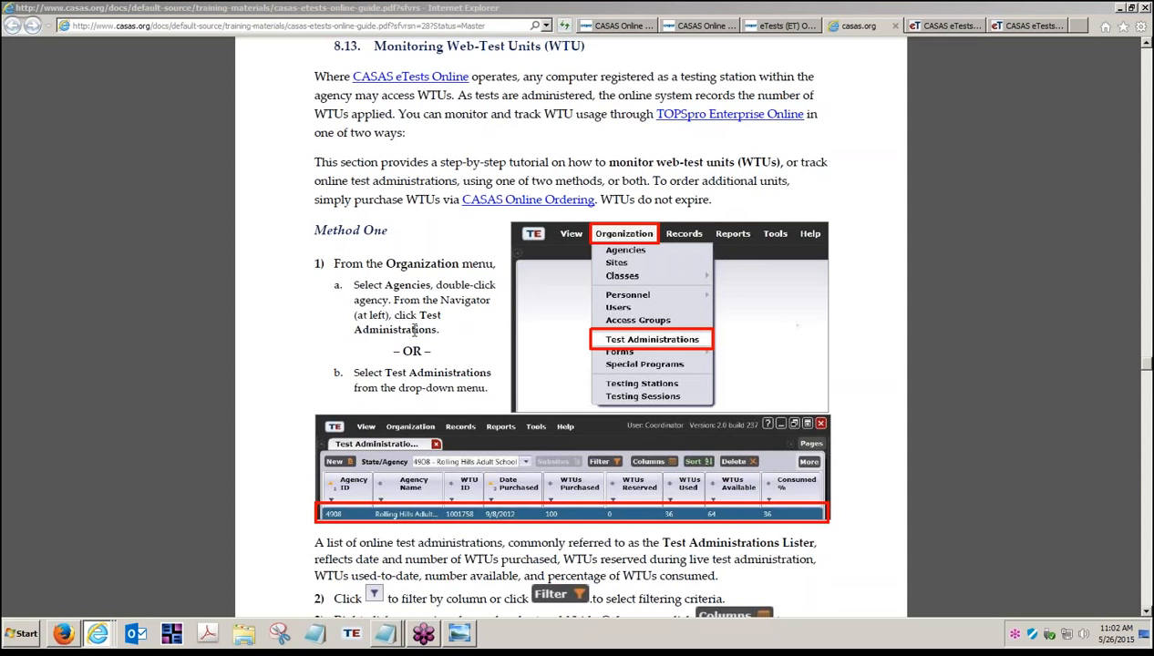
{"action": "left_click", "coordinate": [931, 27]}
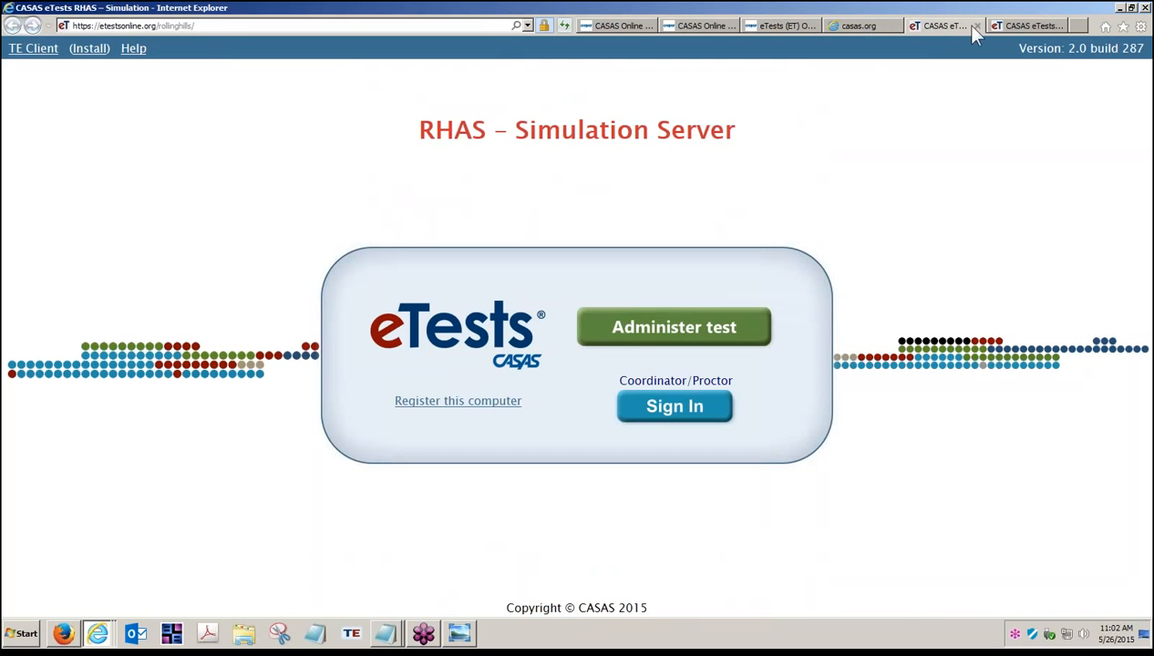
{"action": "left_click", "coordinate": [1018, 27]}
{"action": "left_click_drag", "start_coordinate": [1018, 27], "coordinate": [961, 29]}
{"action": "left_click", "coordinate": [1077, 26]}
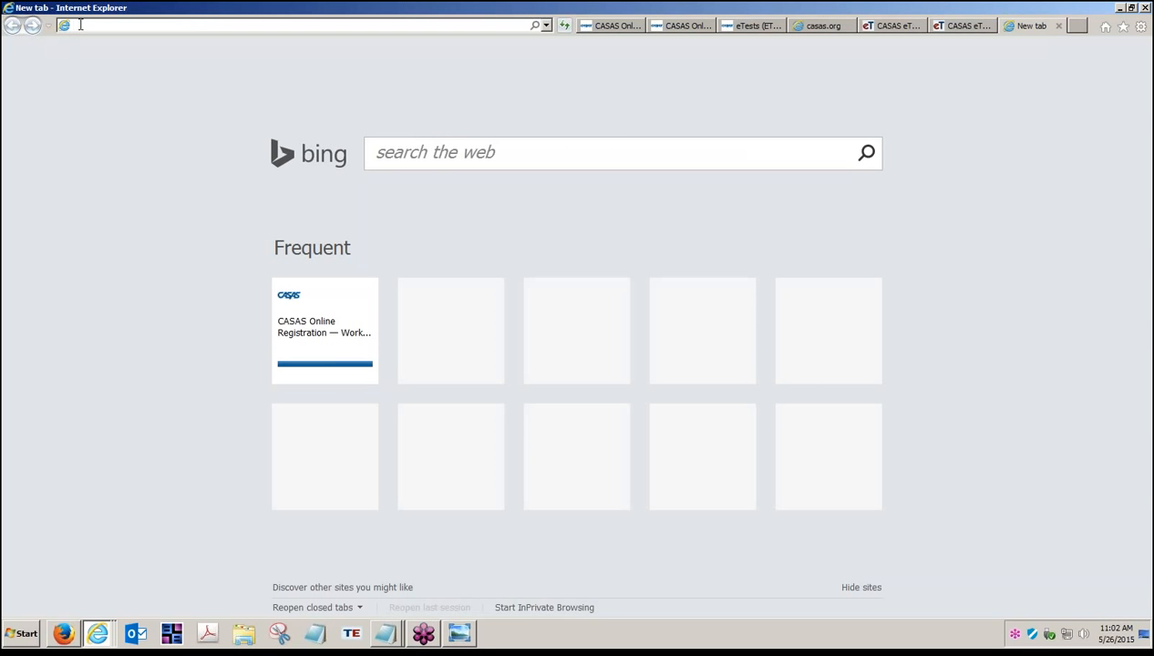
{"action": "type", "text": "https://"}
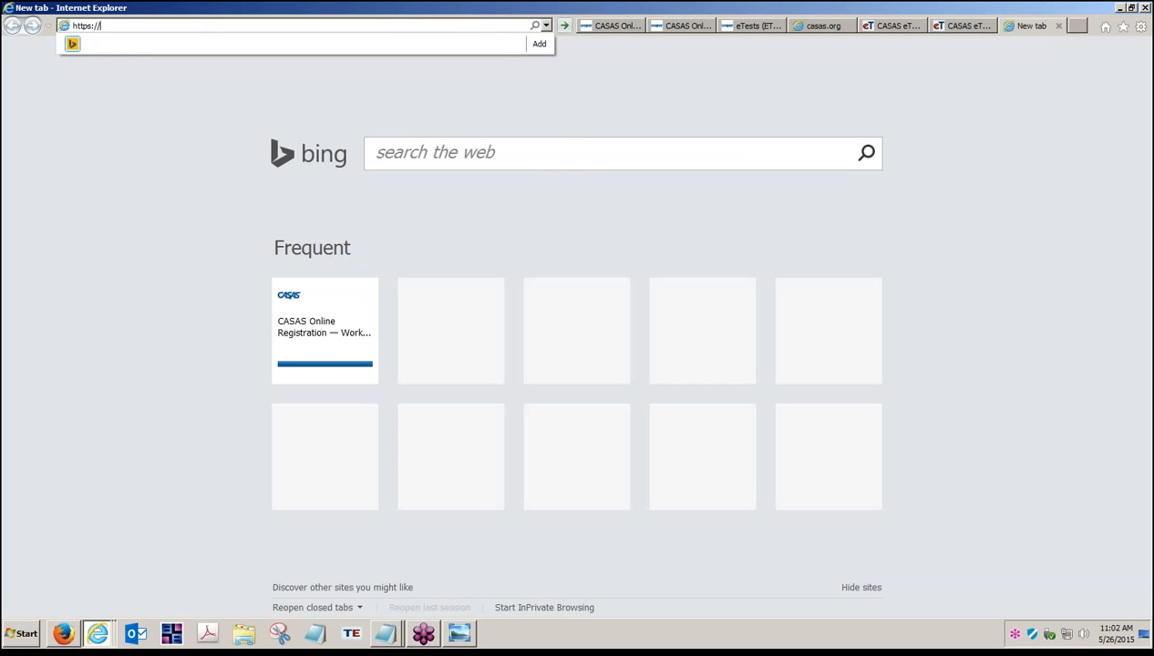
{"action": "type", "text": "ettest"}
{"action": "key", "text": "BackSpace"}
{"action": "key", "text": "BackSpace"}
{"action": "key", "text": "BackSpace"}
{"action": "key", "text": "BackSpace"}
{"action": "type", "text": "es"}
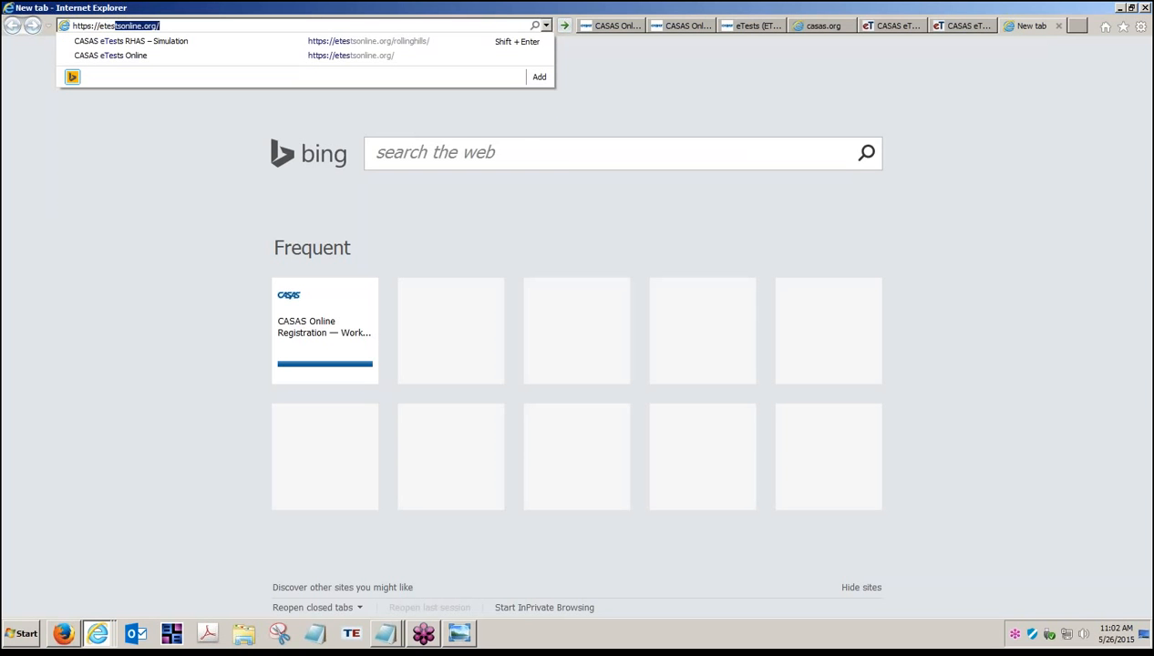
{"action": "key", "text": "Return"}
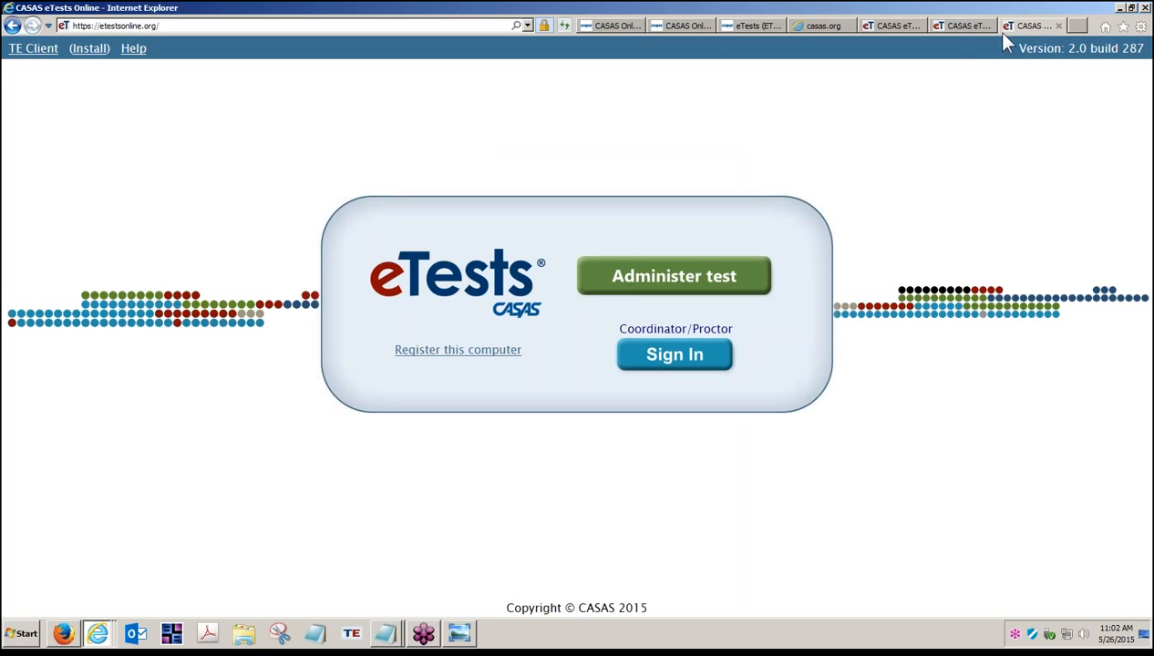
{"action": "left_click", "coordinate": [896, 30]}
{"action": "left_click", "coordinate": [194, 29]}
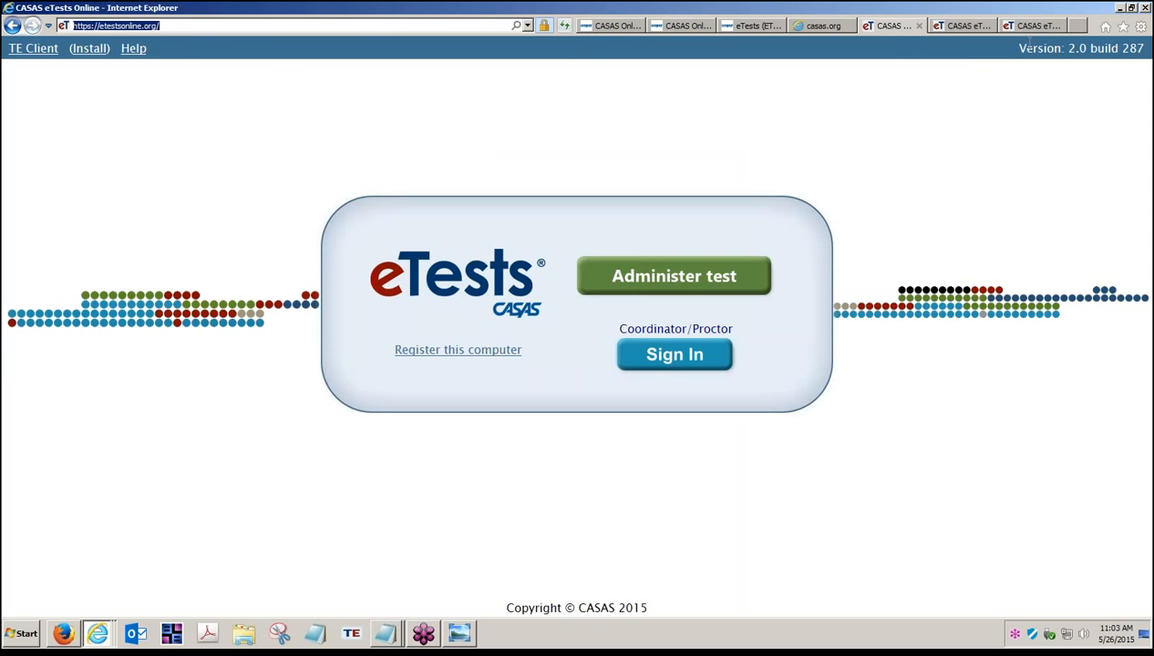
Examine the RHAS simulation server heading and the Getting Started documents in the eTests Online Help, returning to the simulation page.
{"action": "left_click", "coordinate": [975, 27]}
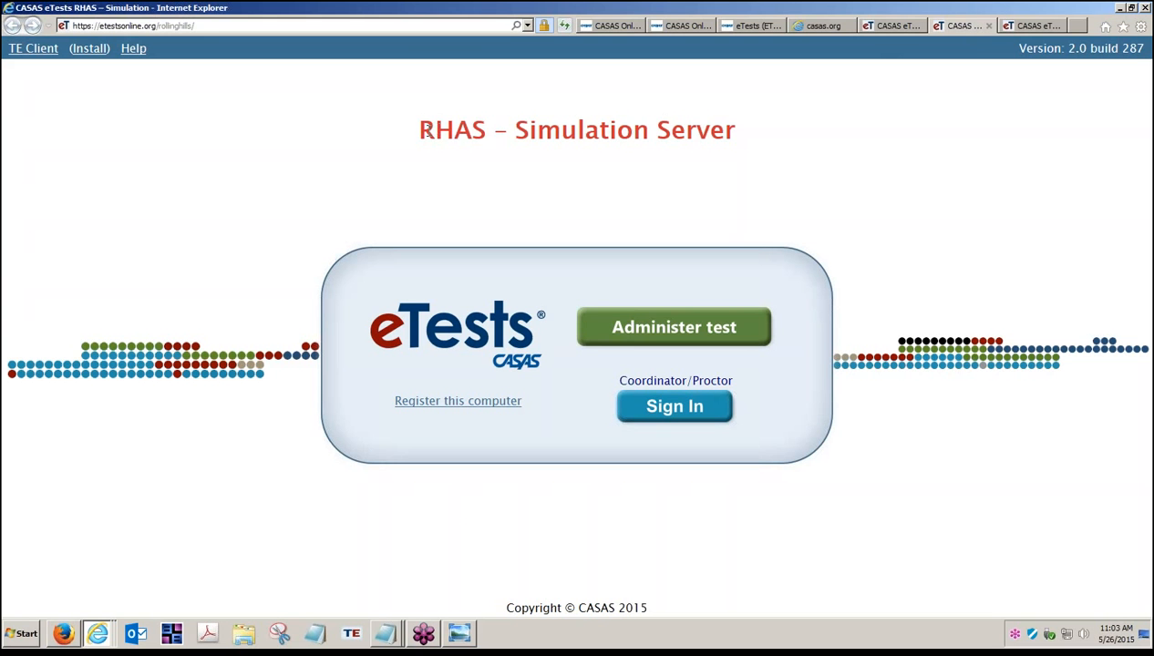
{"action": "left_click_drag", "start_coordinate": [421, 131], "coordinate": [481, 130]}
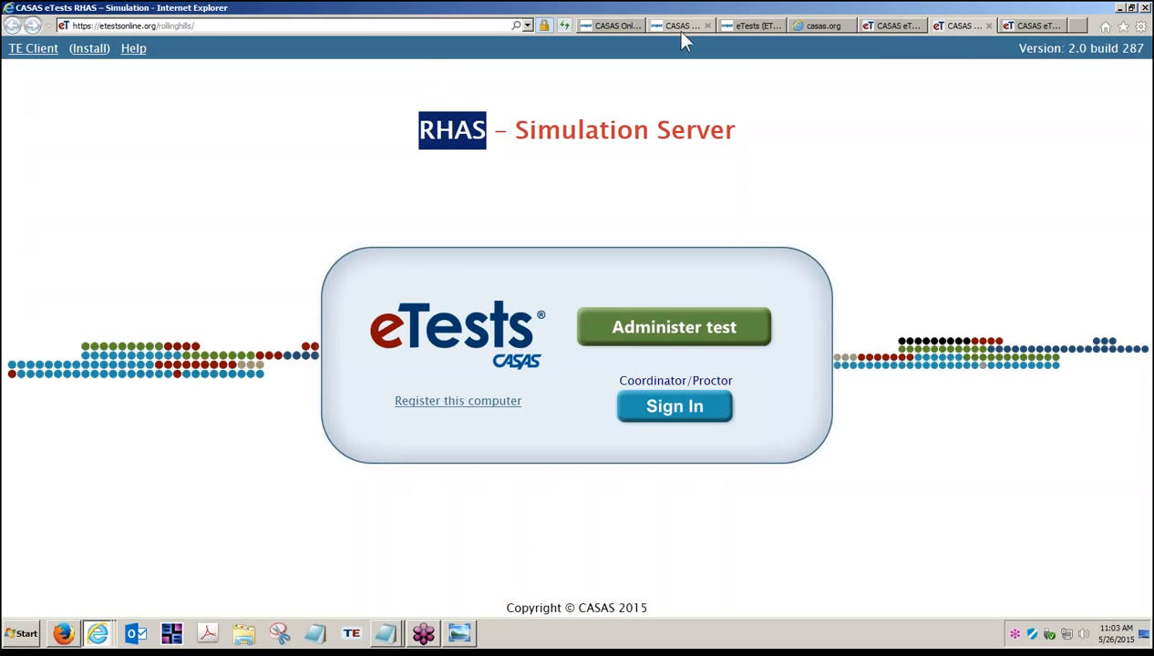
{"action": "left_click", "coordinate": [746, 28]}
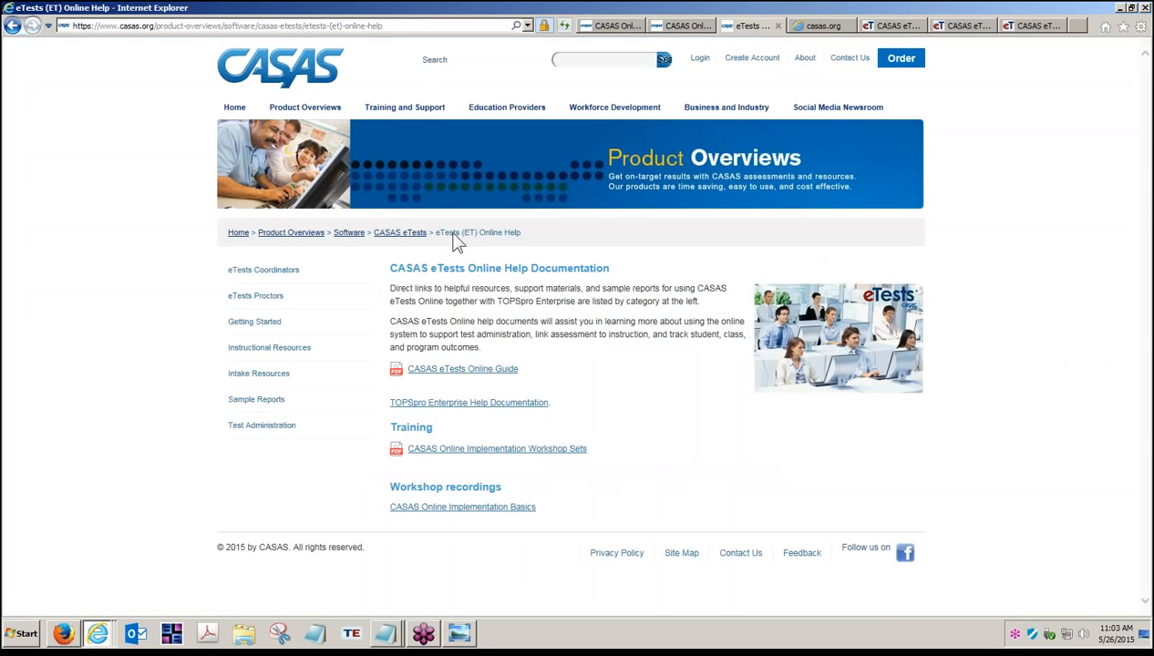
{"action": "left_click", "coordinate": [257, 326]}
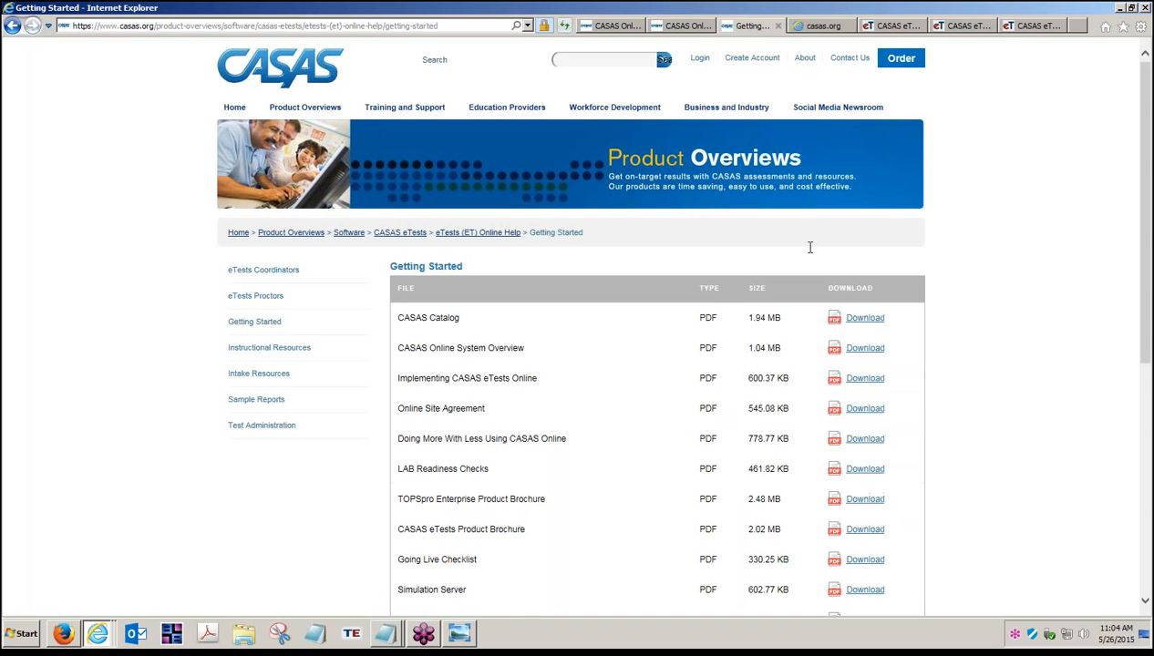
{"action": "left_click", "coordinate": [957, 27]}
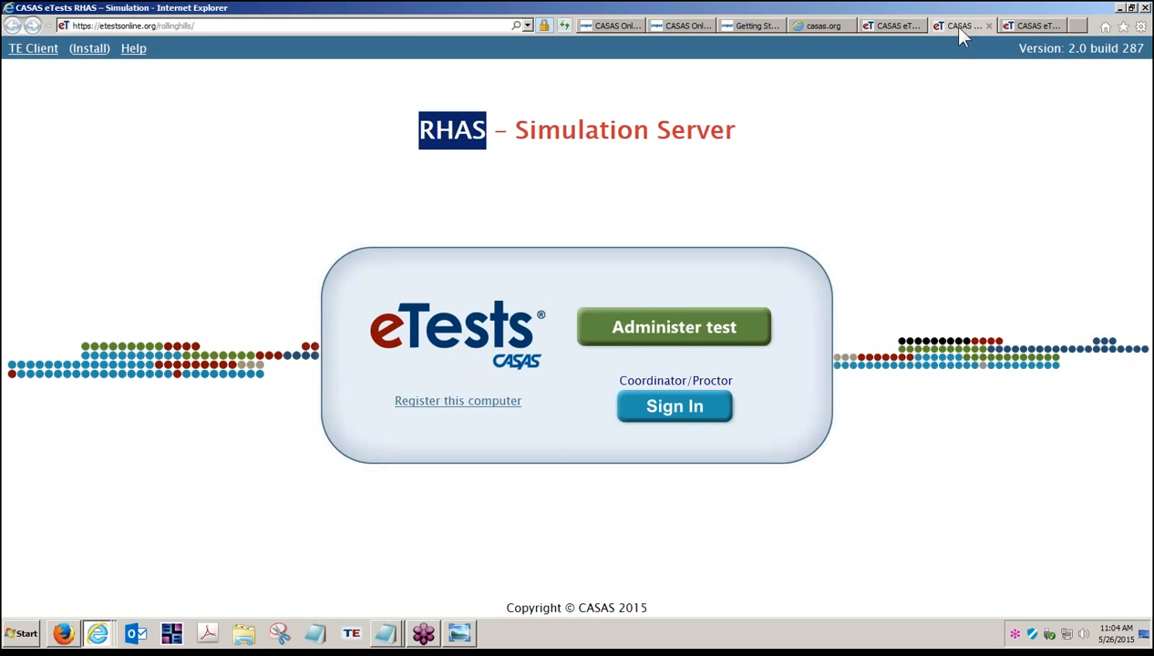
{"action": "left_click", "coordinate": [906, 360]}
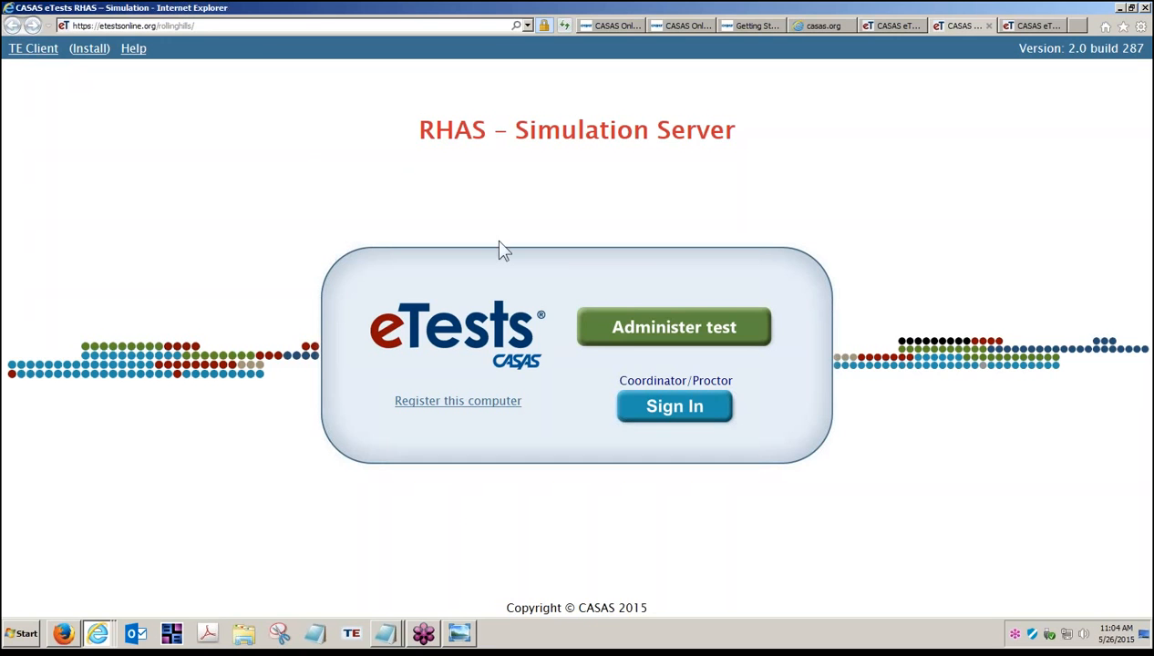
Look at the TOPSpro Enterprise shortcut on the desktop and return to the RHAS simulation page.
{"action": "left_click", "coordinate": [1145, 633]}
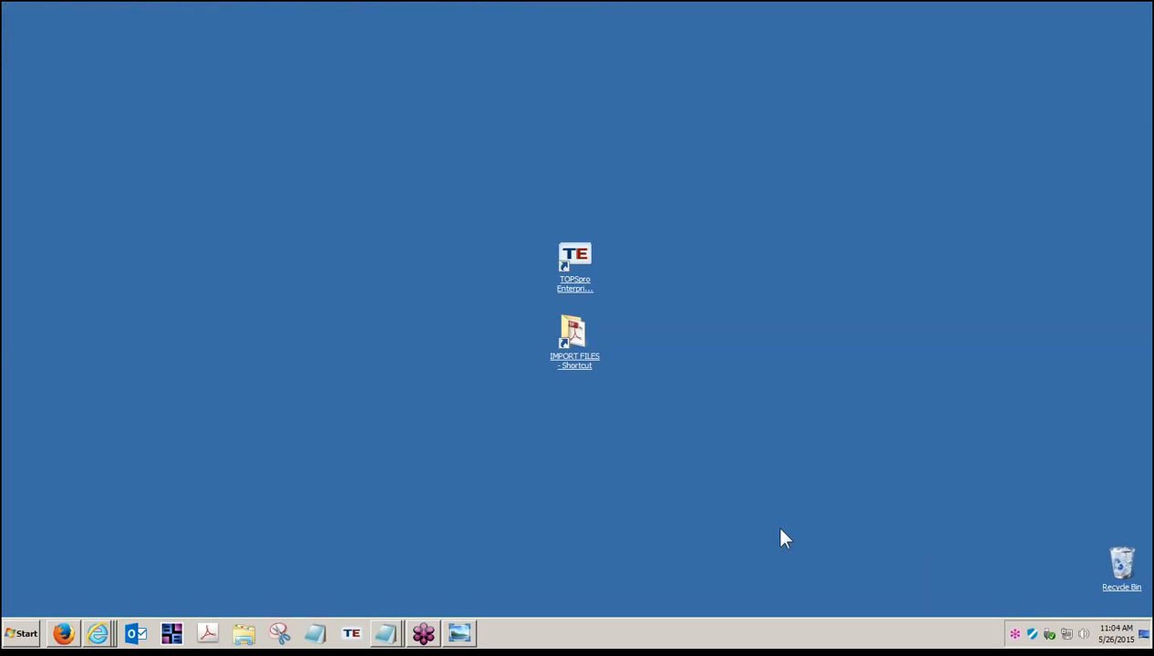
{"action": "left_click", "coordinate": [564, 272]}
{"action": "left_click", "coordinate": [56, 629]}
{"action": "right_click", "coordinate": [109, 642]}
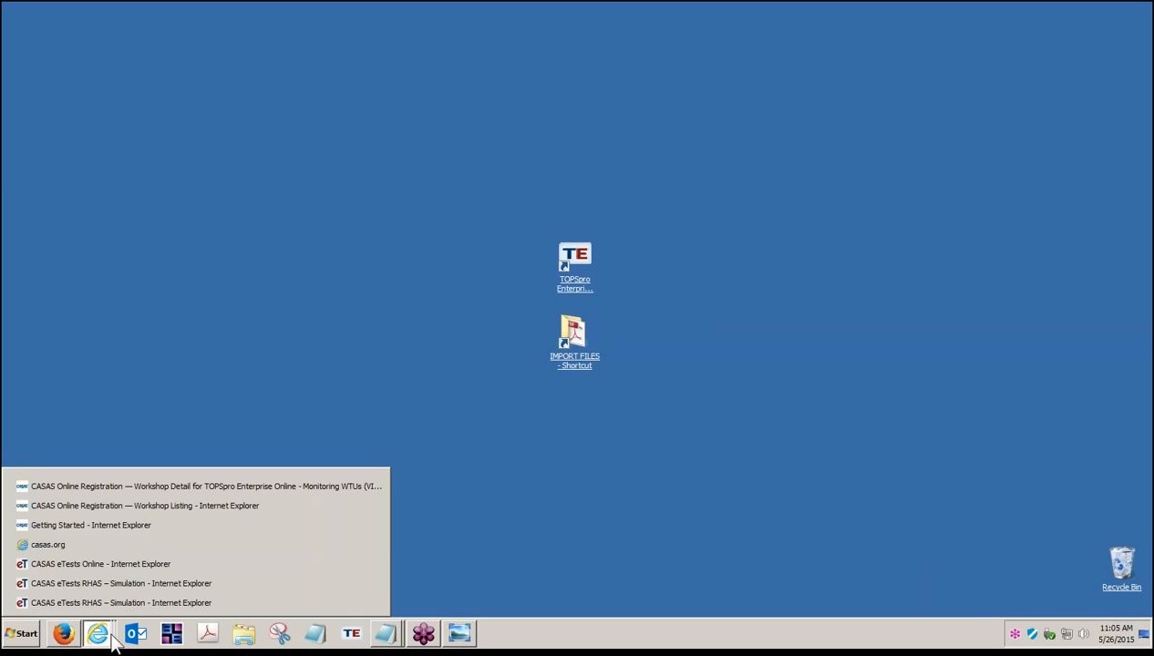
{"action": "left_click", "coordinate": [145, 585]}
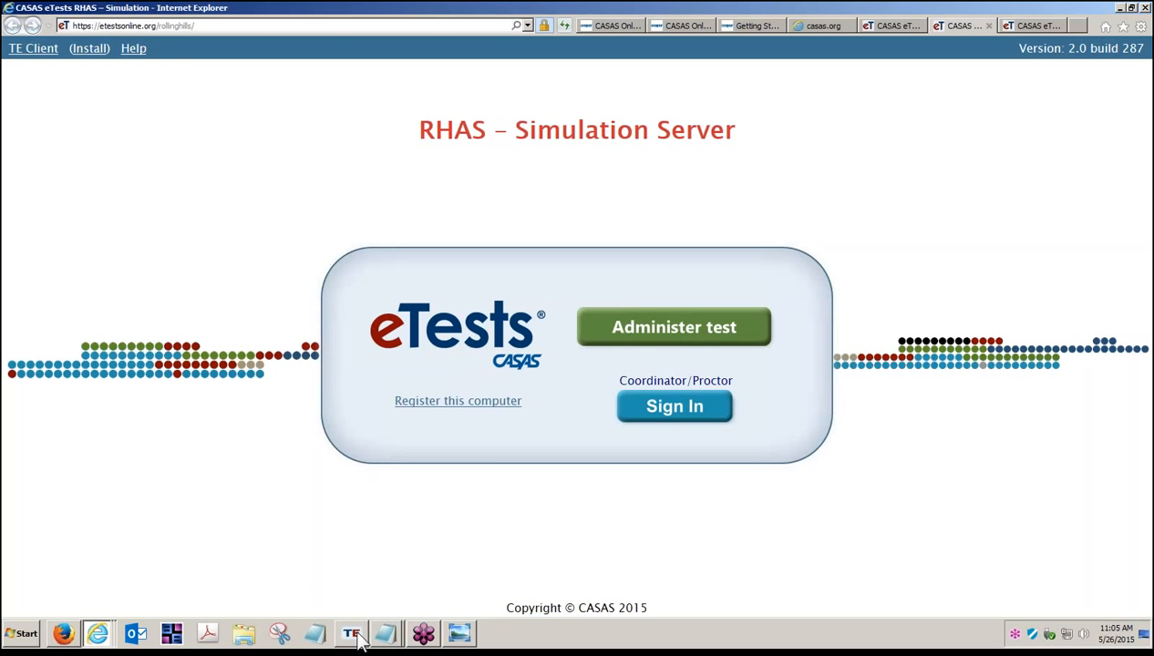
Launch the TOPSpro Enterprise client and accept the download of its available update.
{"action": "key", "text": "ctrl"}
{"action": "key", "text": "ctrl"}
{"action": "key", "text": "ctrl"}
{"action": "left_click", "coordinate": [355, 636]}
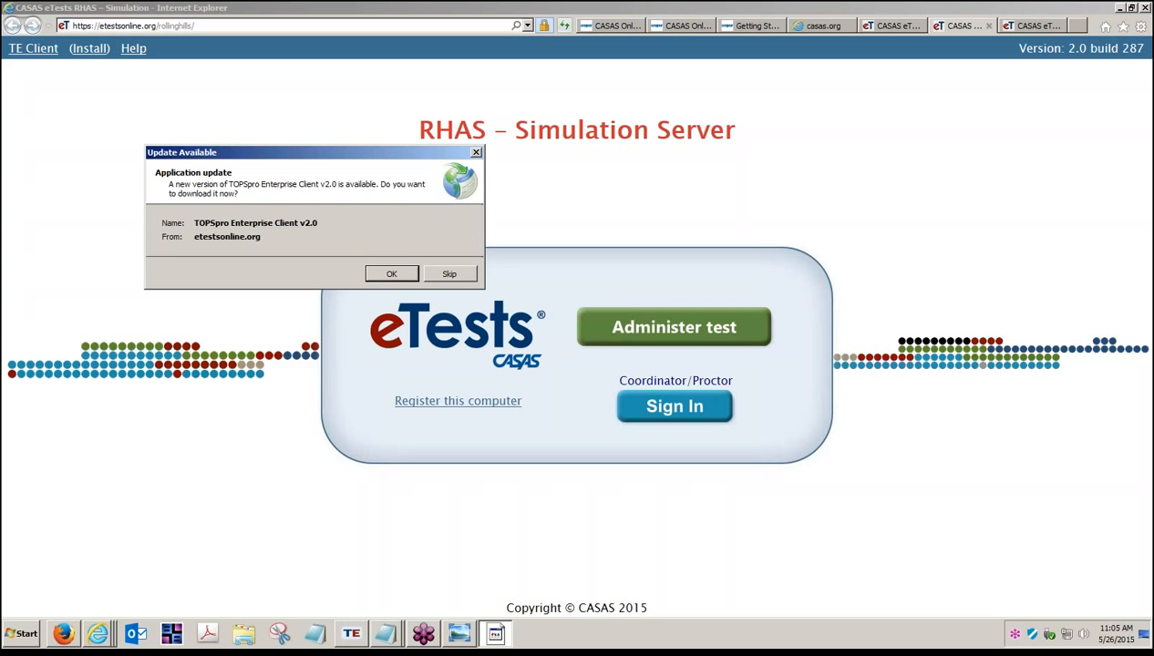
{"action": "left_click", "coordinate": [389, 275]}
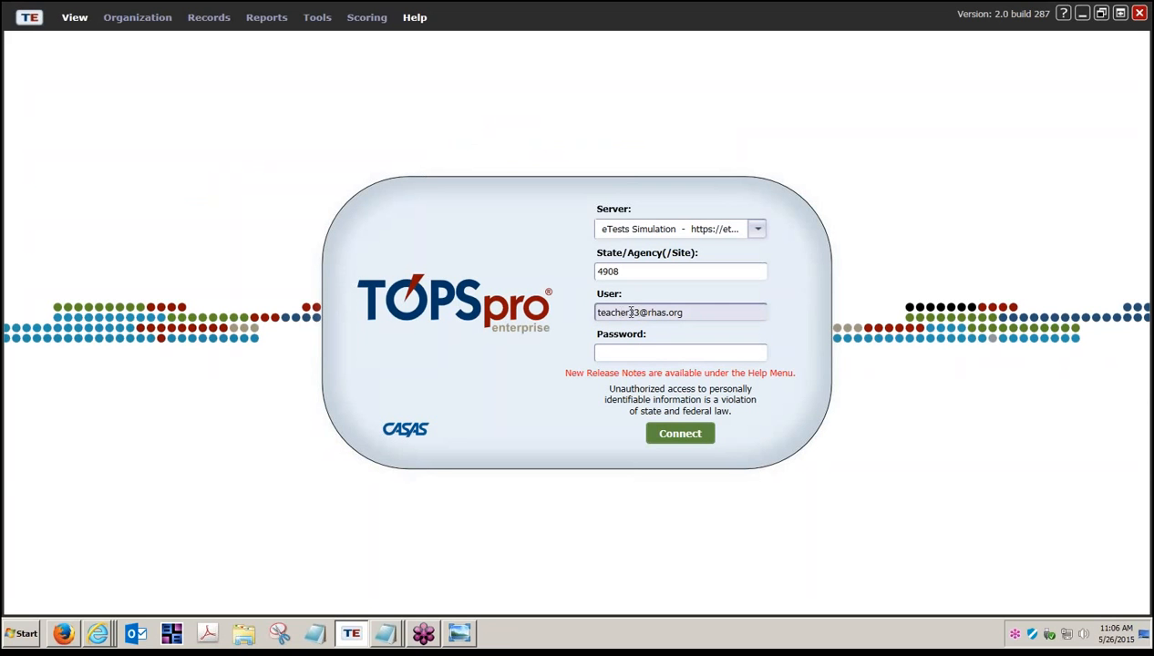
Sign in to the eTests Simulation server with the administrator's user e-mail and the account password.
{"action": "left_click_drag", "start_coordinate": [638, 313], "coordinate": [594, 315]}
{"action": "type", "text": "administrat"}
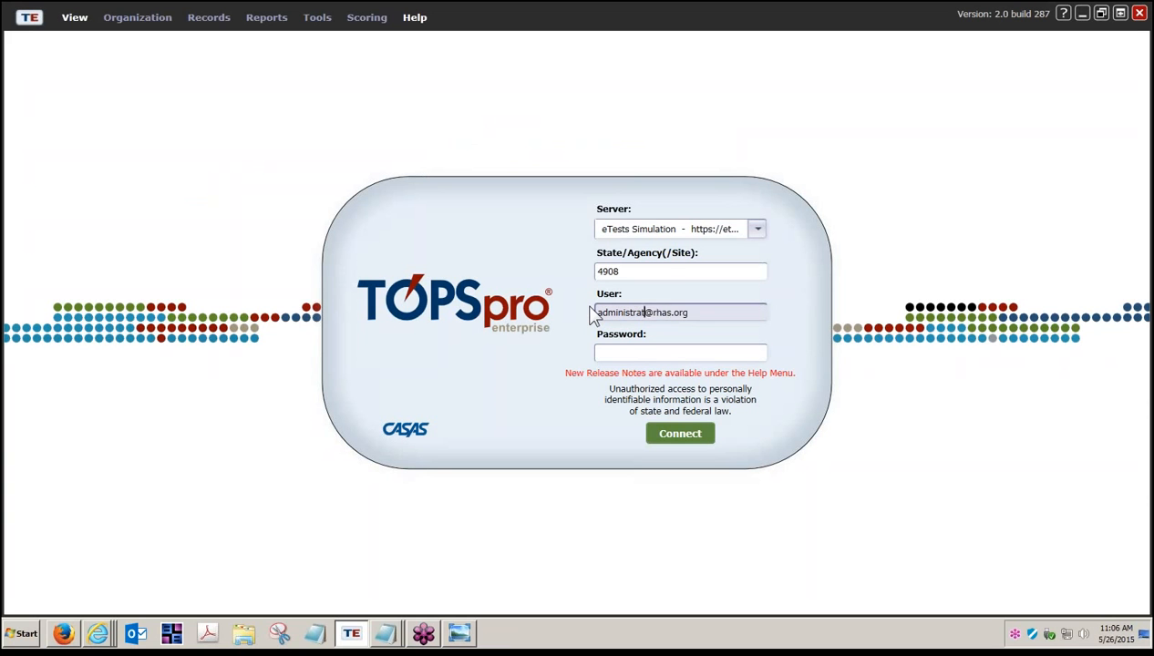
{"action": "type", "text": "or23"}
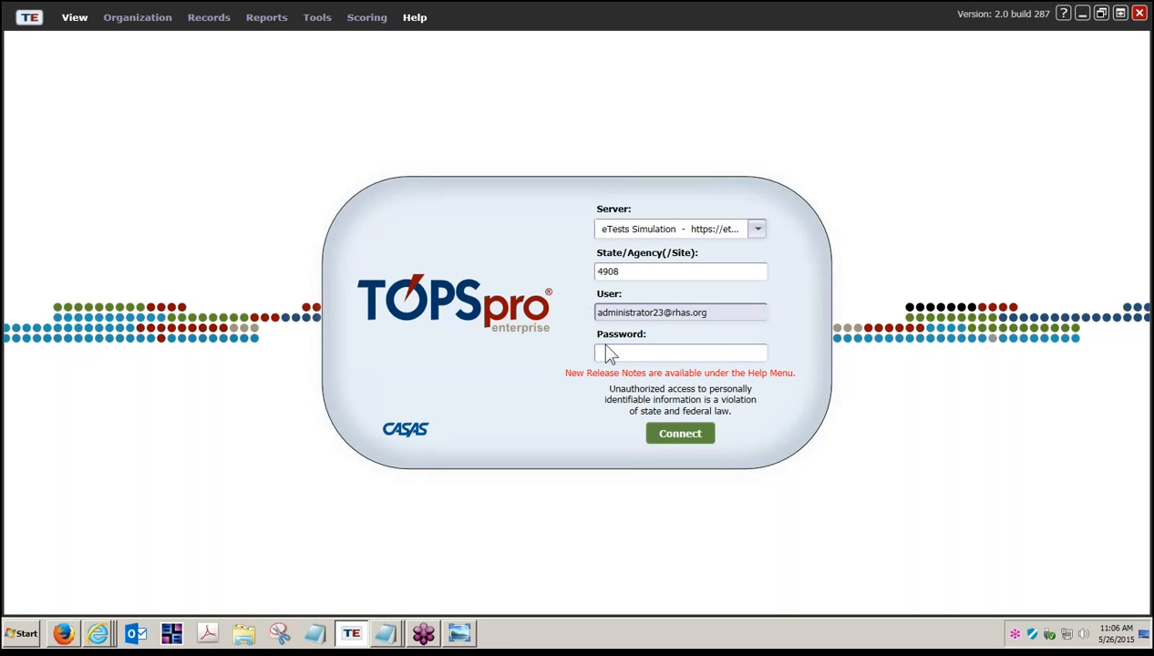
{"action": "left_click", "coordinate": [609, 354]}
{"action": "type", "text": "*****"}
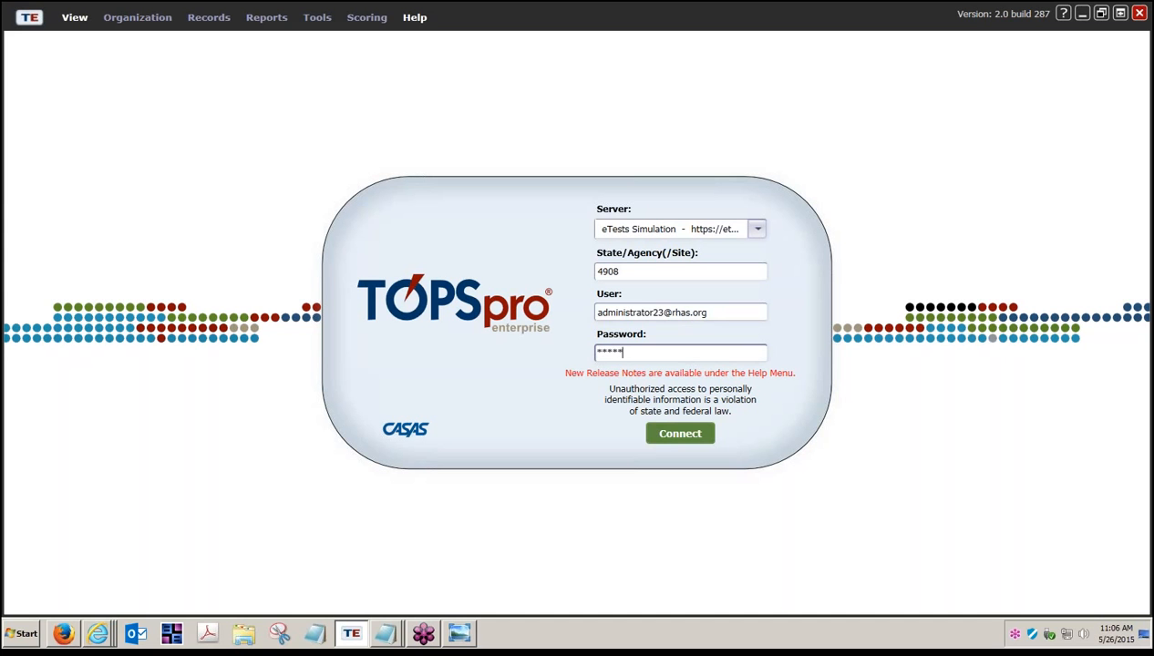
{"action": "left_click", "coordinate": [682, 439]}
{"action": "left_click", "coordinate": [680, 434]}
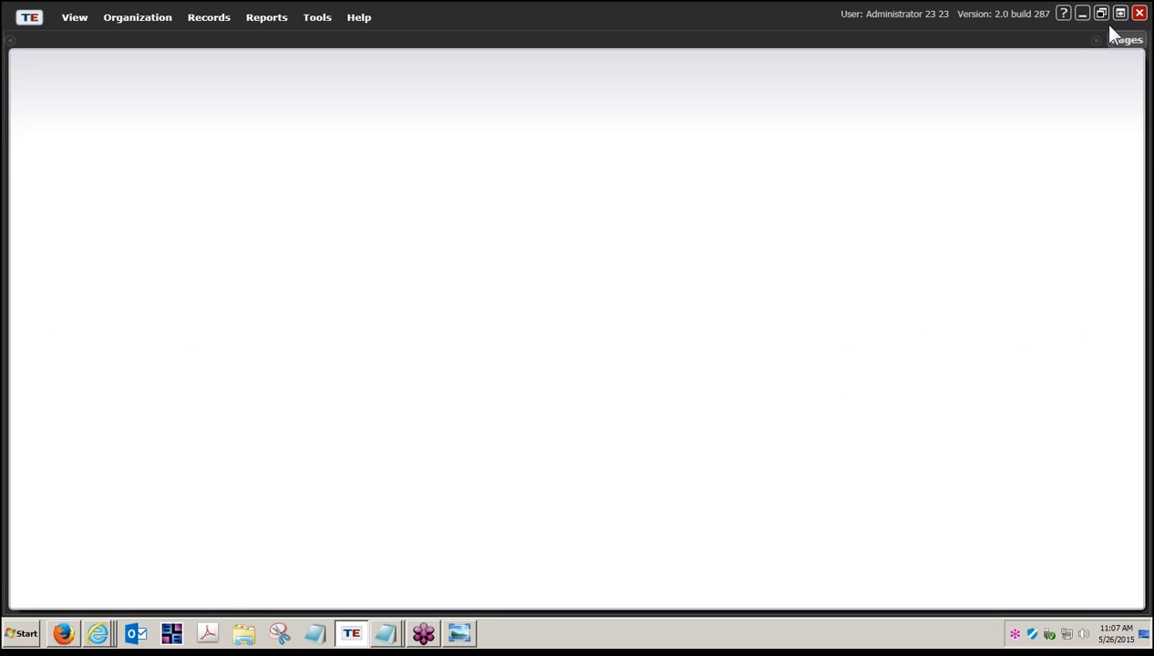
Open the report setup for the CASAS eTests report eTests Administrations.
{"action": "left_click", "coordinate": [266, 20]}
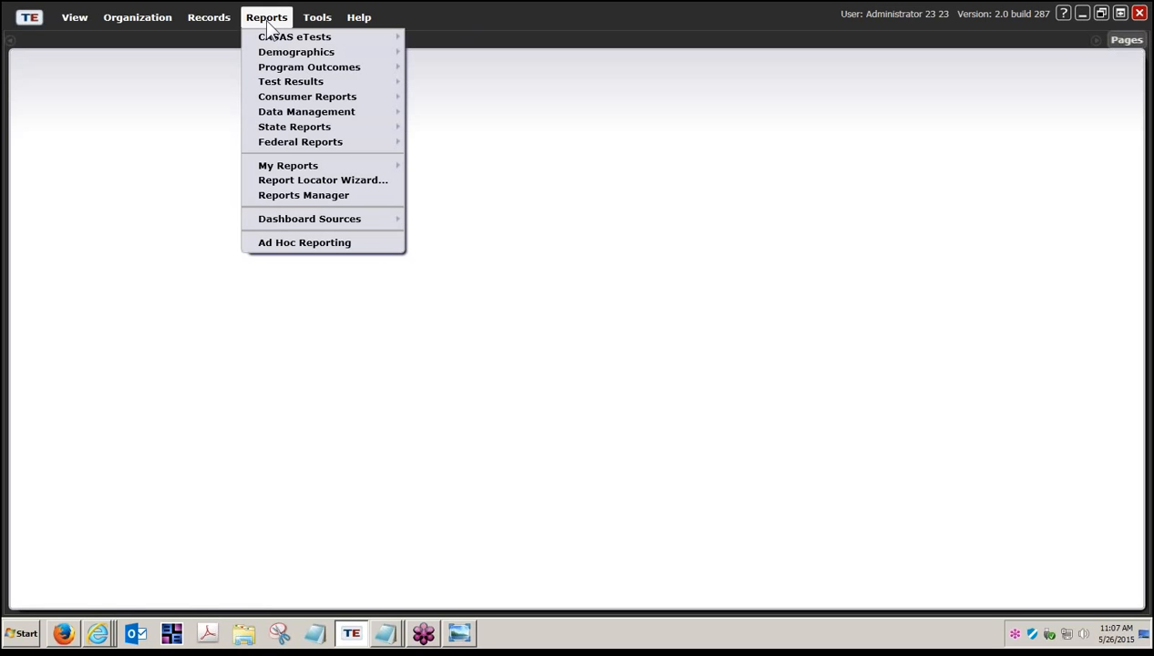
{"action": "mouse_move", "coordinate": [279, 42]}
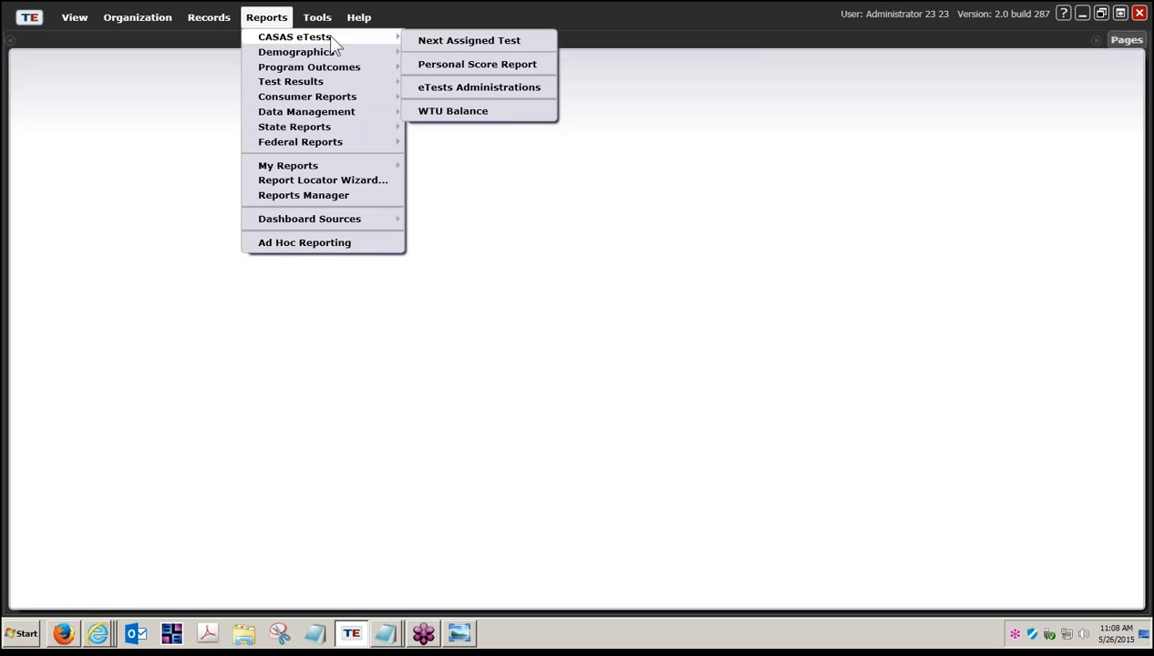
{"action": "left_click", "coordinate": [453, 92]}
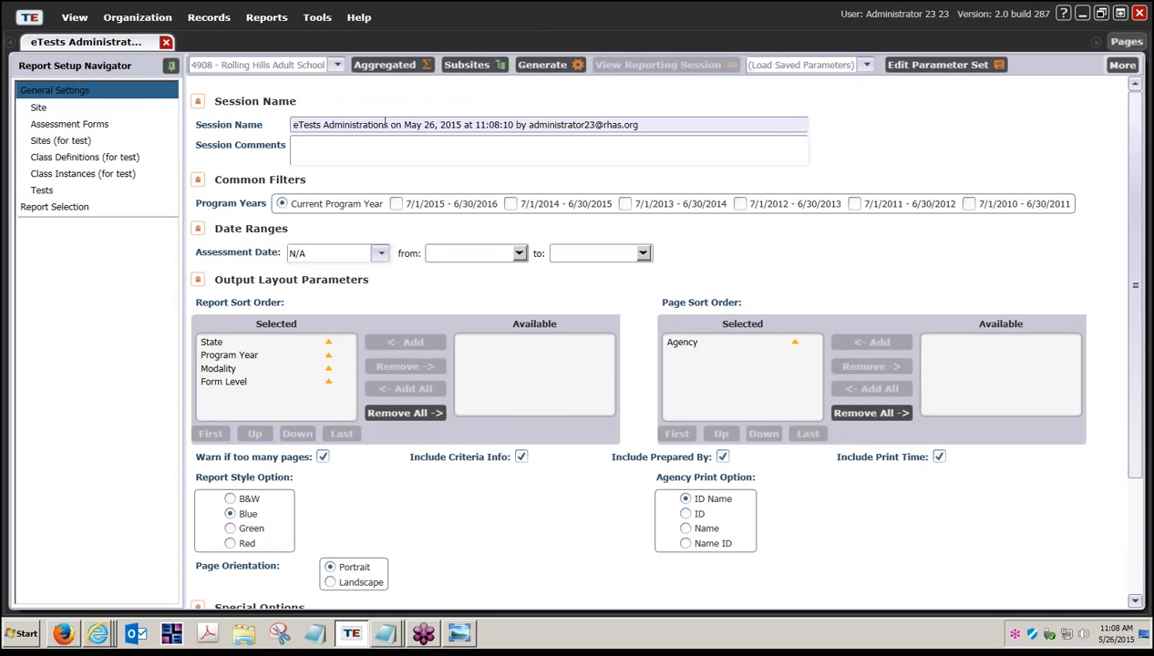
Collapse the Session Name, Common Filters, Date Ranges, Output Layout Parameters and Special Options sections of the report setup.
{"action": "left_click", "coordinate": [198, 102]}
{"action": "left_click", "coordinate": [198, 127]}
{"action": "left_click", "coordinate": [198, 152]}
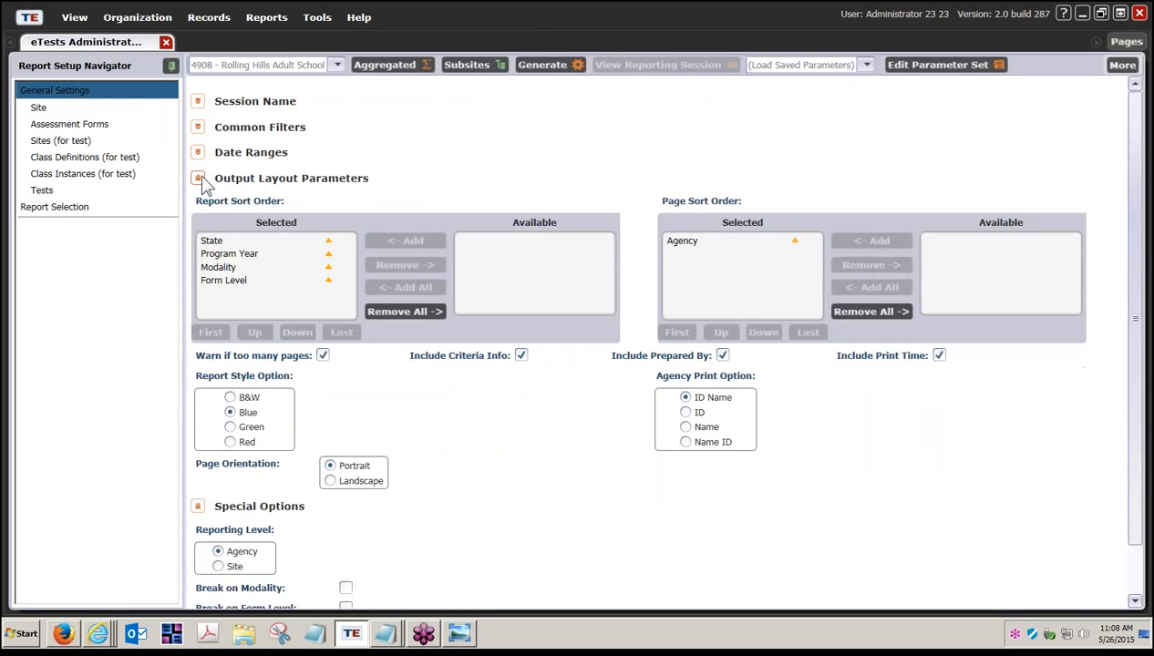
{"action": "left_click", "coordinate": [198, 179]}
{"action": "left_click", "coordinate": [198, 204]}
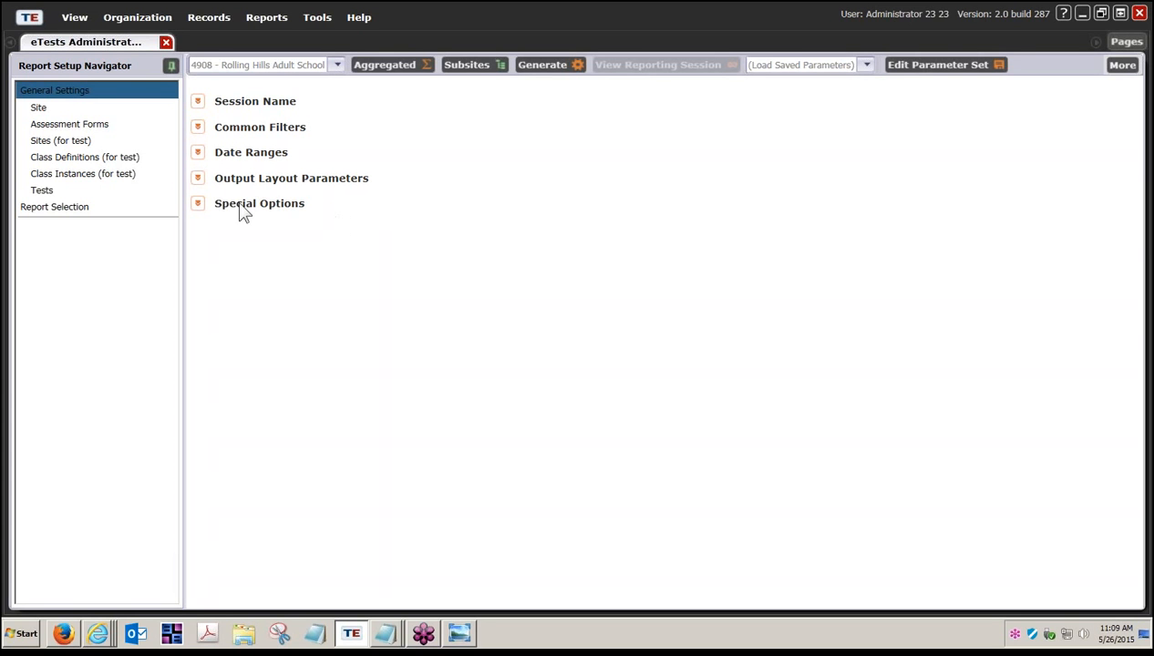
Expand the General Settings sections one by one, from Session Name through Special Options, to review their settings.
{"action": "left_click", "coordinate": [198, 101]}
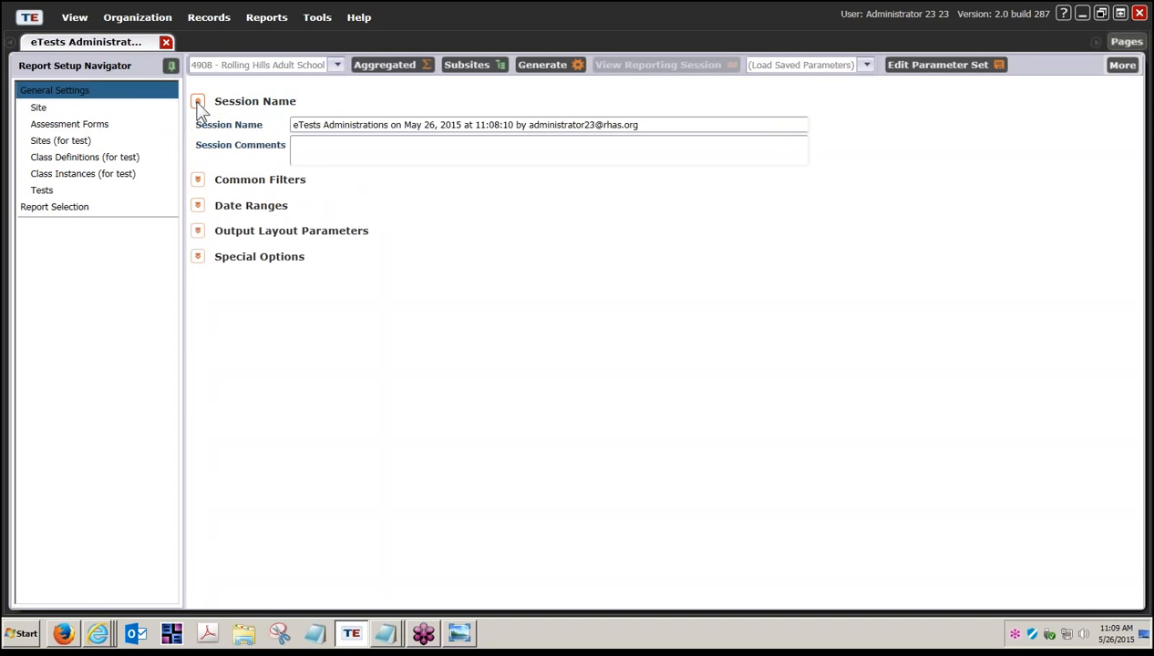
{"action": "left_click", "coordinate": [200, 181]}
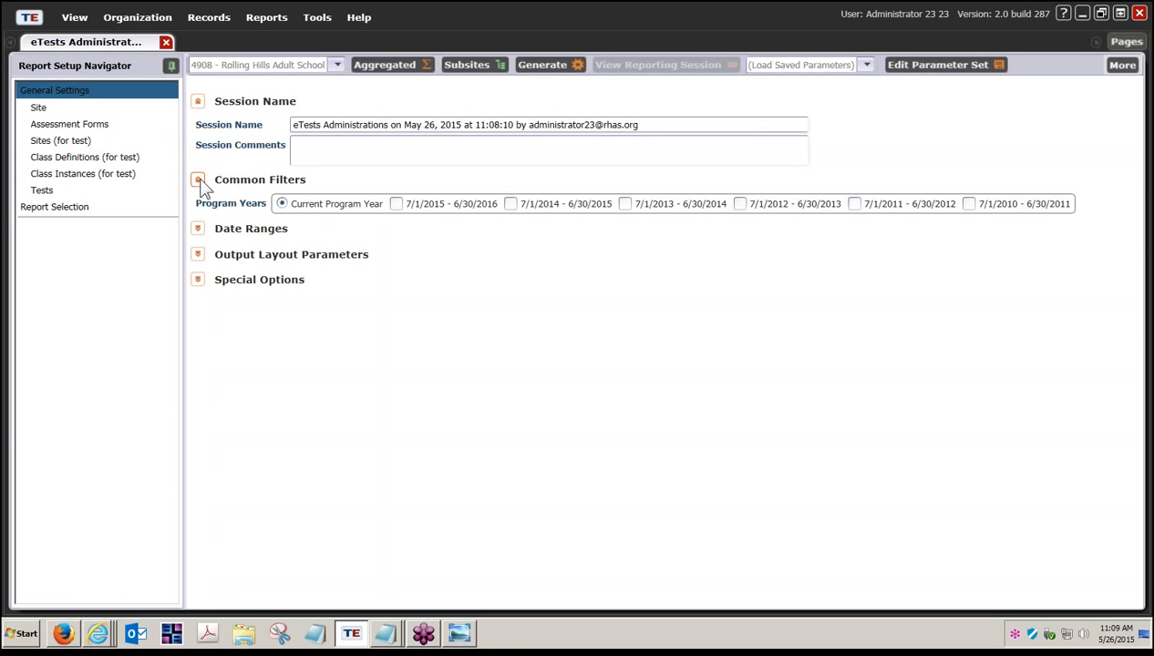
{"action": "left_click", "coordinate": [202, 232]}
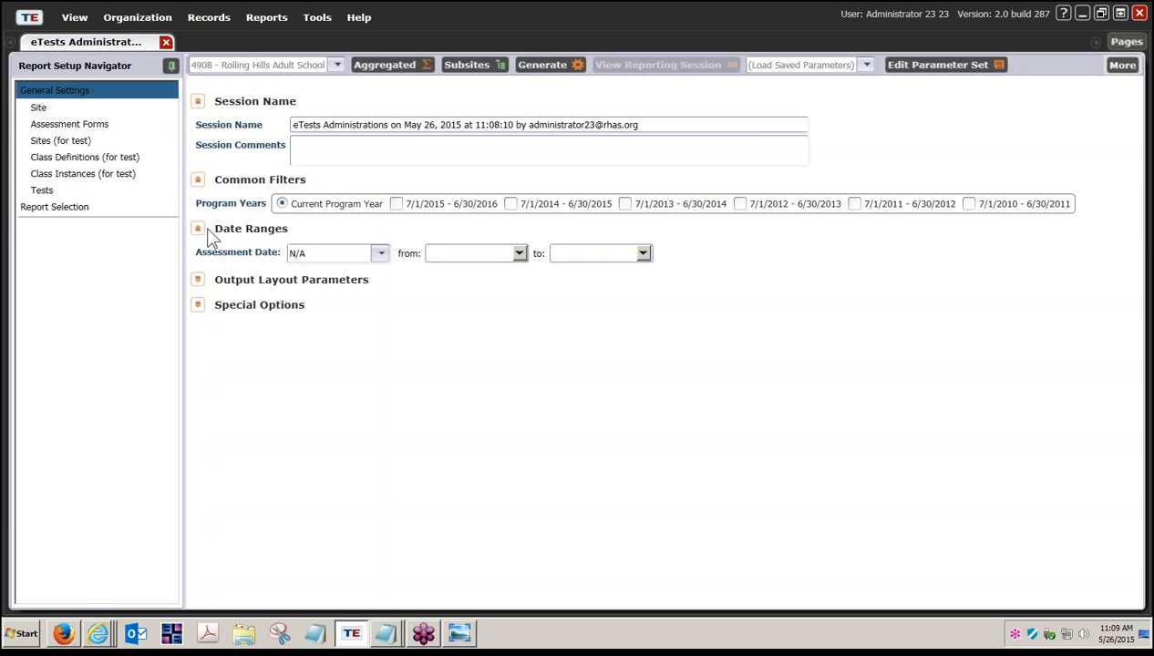
{"action": "left_click", "coordinate": [198, 281]}
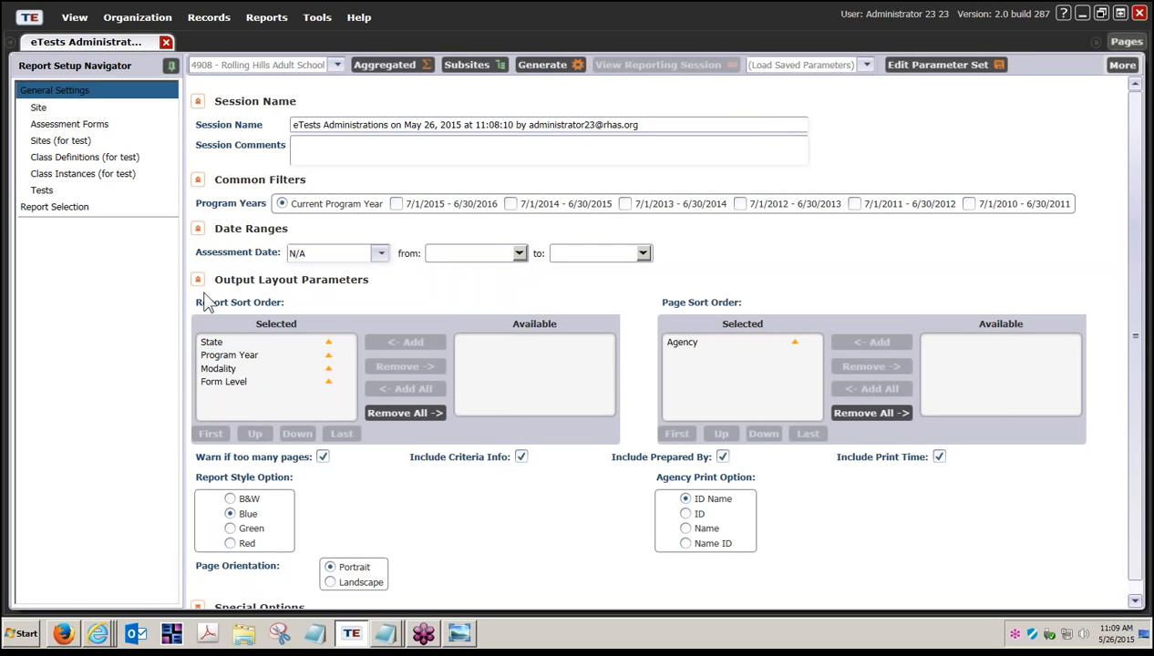
{"action": "scroll", "coordinate": [208, 307], "scroll_direction": "down", "scroll_amount": 1}
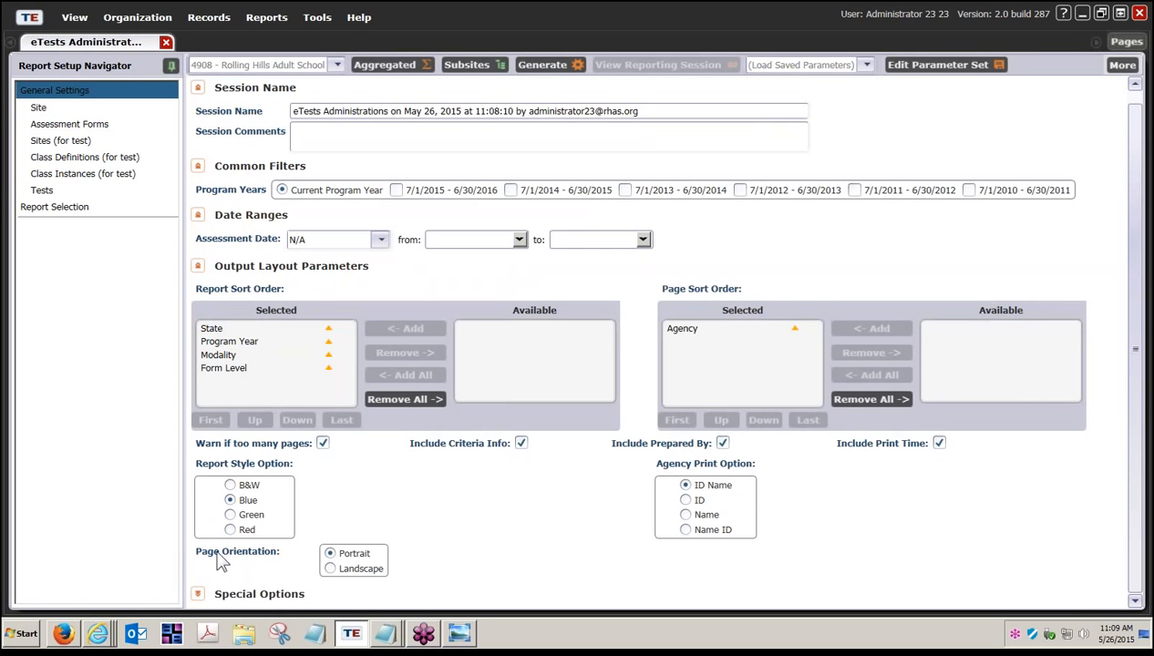
{"action": "left_click", "coordinate": [199, 594]}
{"action": "scroll", "coordinate": [381, 572], "scroll_direction": "down", "scroll_amount": 3}
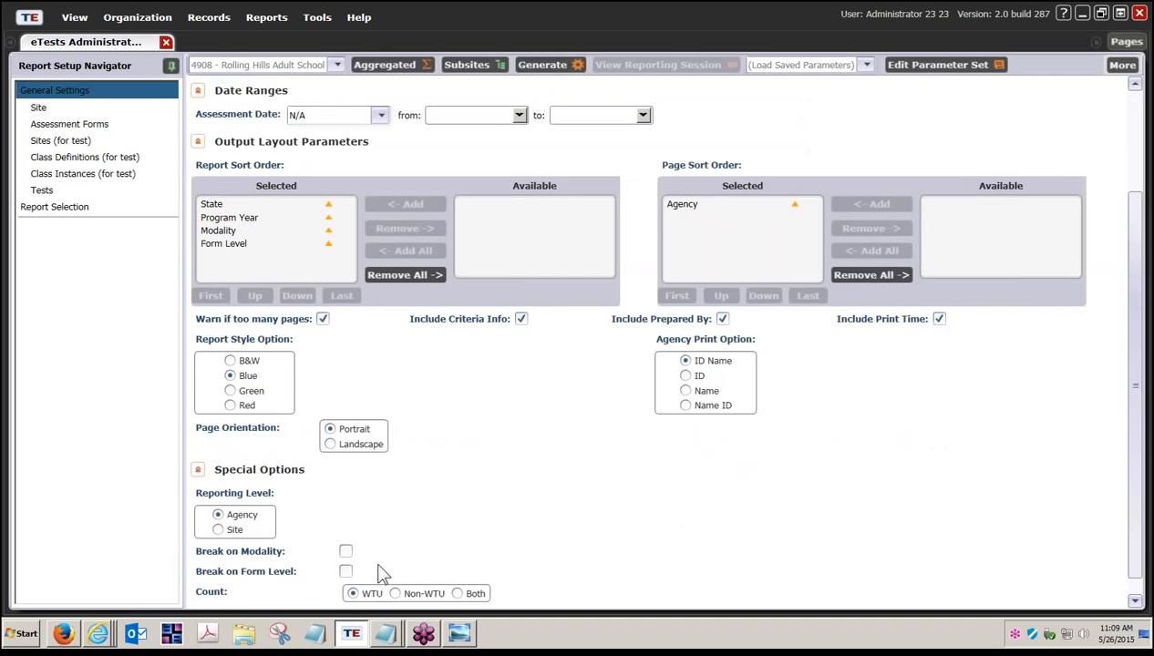
Set the Reporting Level to Site and the Count to Non-WTU, and generate the eTests Administrations report.
{"action": "scroll", "coordinate": [381, 571], "scroll_direction": "down", "scroll_amount": 1}
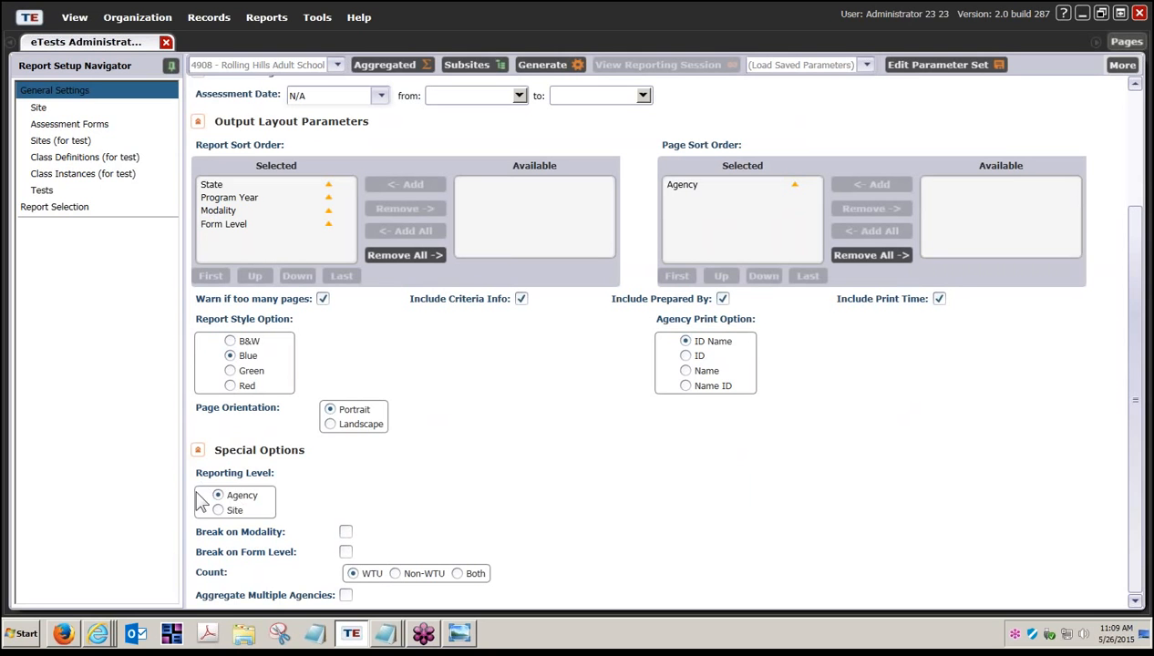
{"action": "left_click", "coordinate": [218, 512]}
{"action": "left_click", "coordinate": [541, 65]}
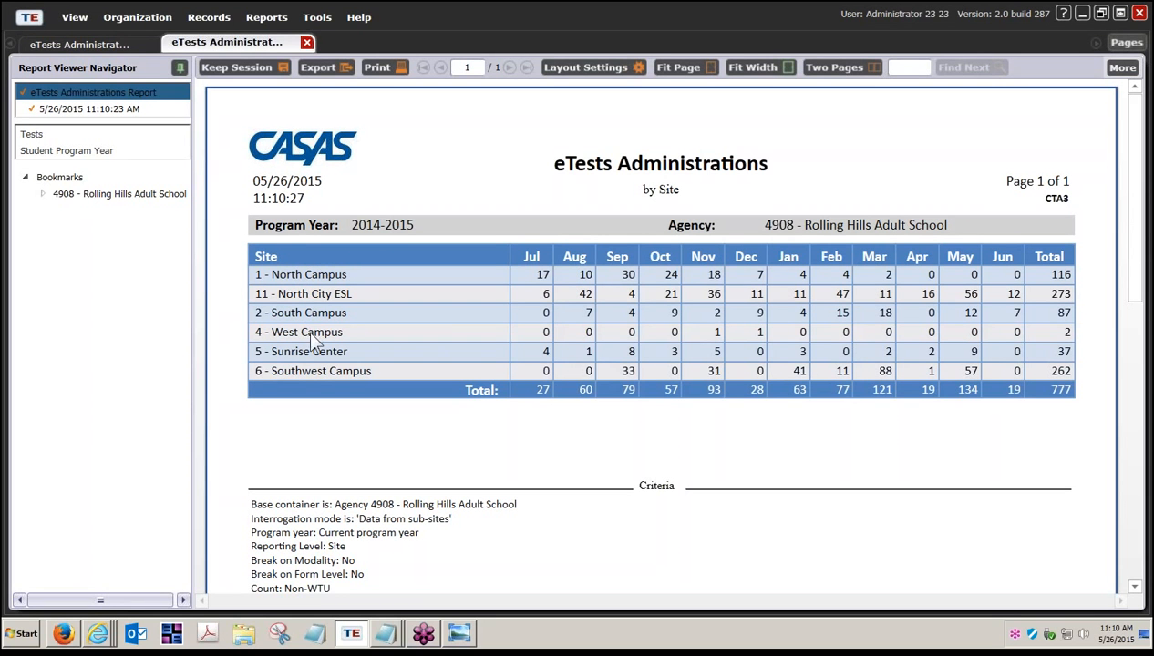
Drill down from the July count of 1 - North Campus to its list of individual test records.
{"action": "left_click", "coordinate": [547, 282]}
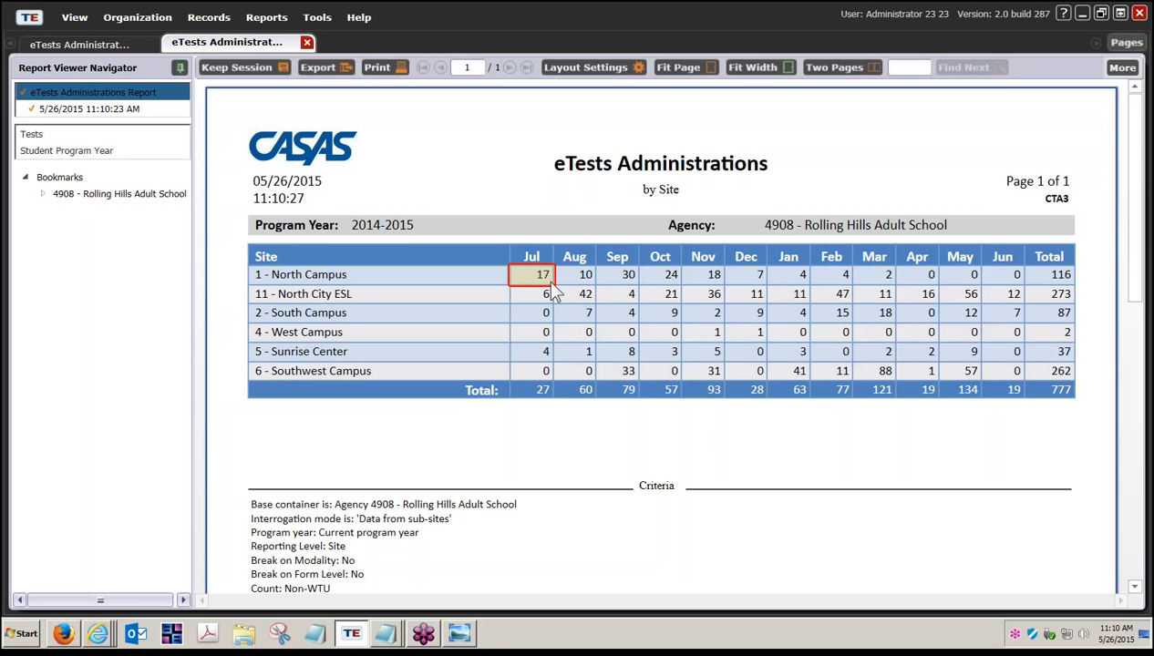
{"action": "left_click", "coordinate": [624, 279]}
{"action": "left_click", "coordinate": [544, 282]}
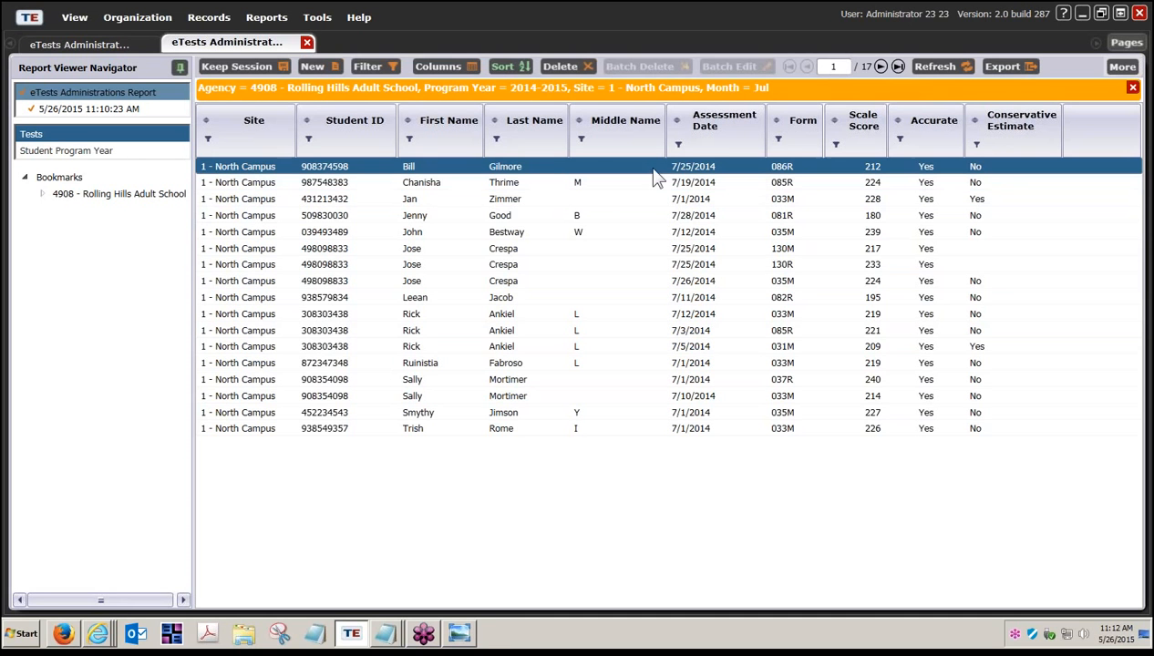
Start a standard CSV export of the test list with the Desktop as destination, and cancel it.
{"action": "left_click", "coordinate": [1001, 66]}
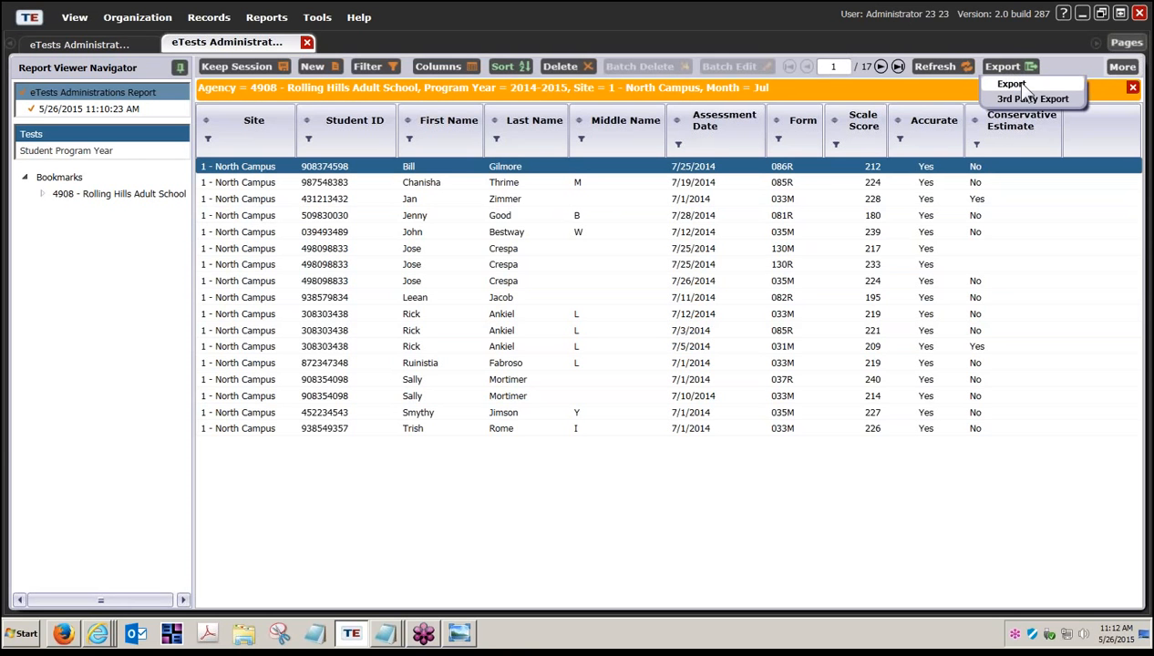
{"action": "left_click", "coordinate": [1022, 87]}
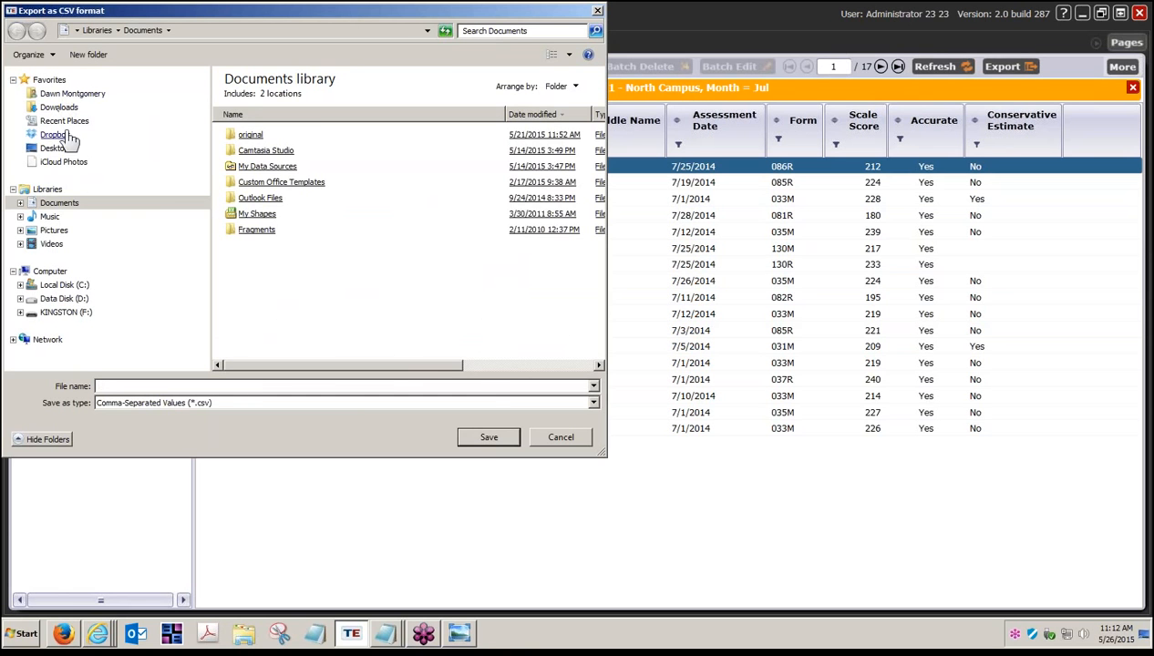
{"action": "left_click", "coordinate": [55, 147]}
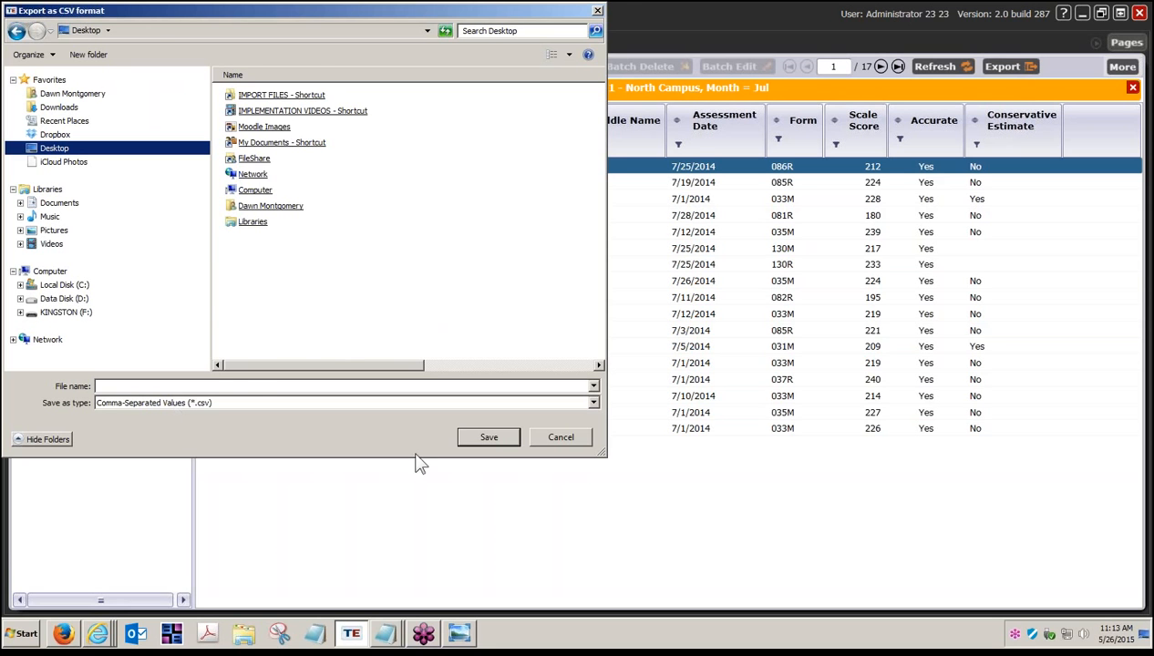
{"action": "left_click", "coordinate": [561, 438]}
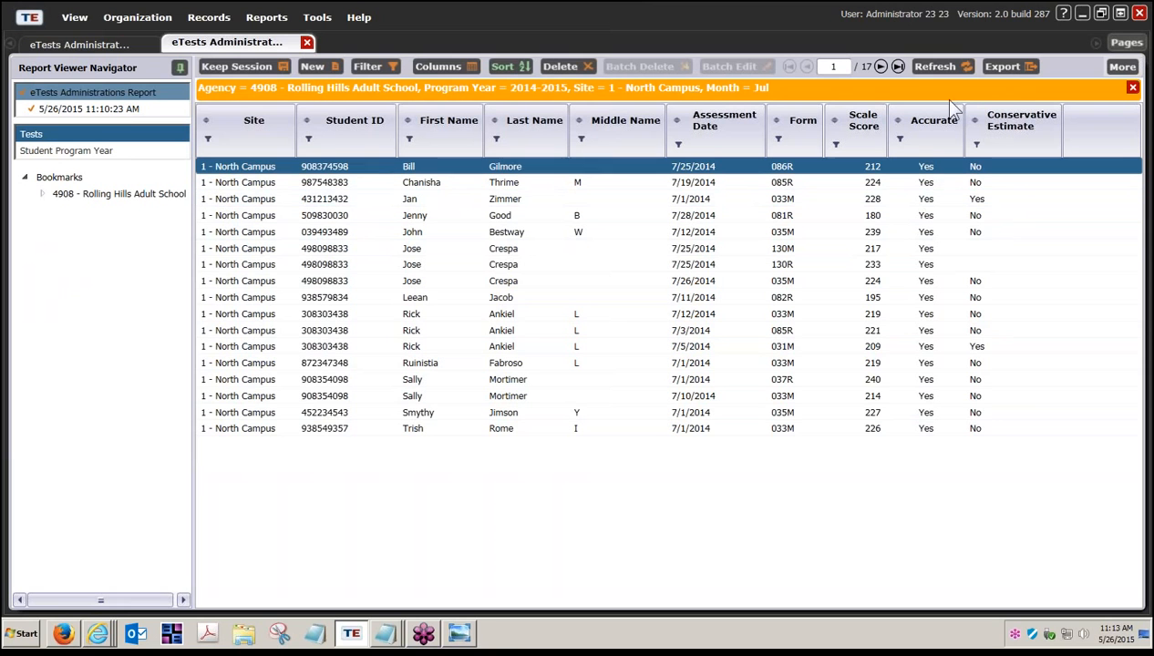
Start a 3rd Party Export of the test list with the Desktop as destination, and cancel it.
{"action": "left_click", "coordinate": [1008, 73]}
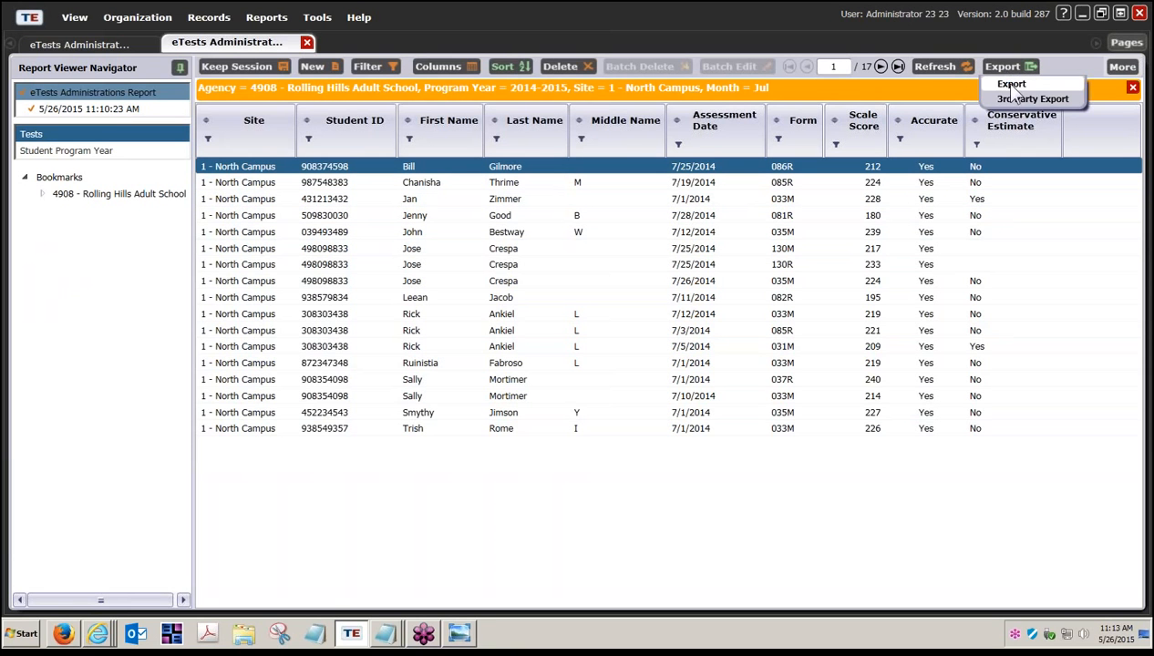
{"action": "left_click", "coordinate": [1022, 100]}
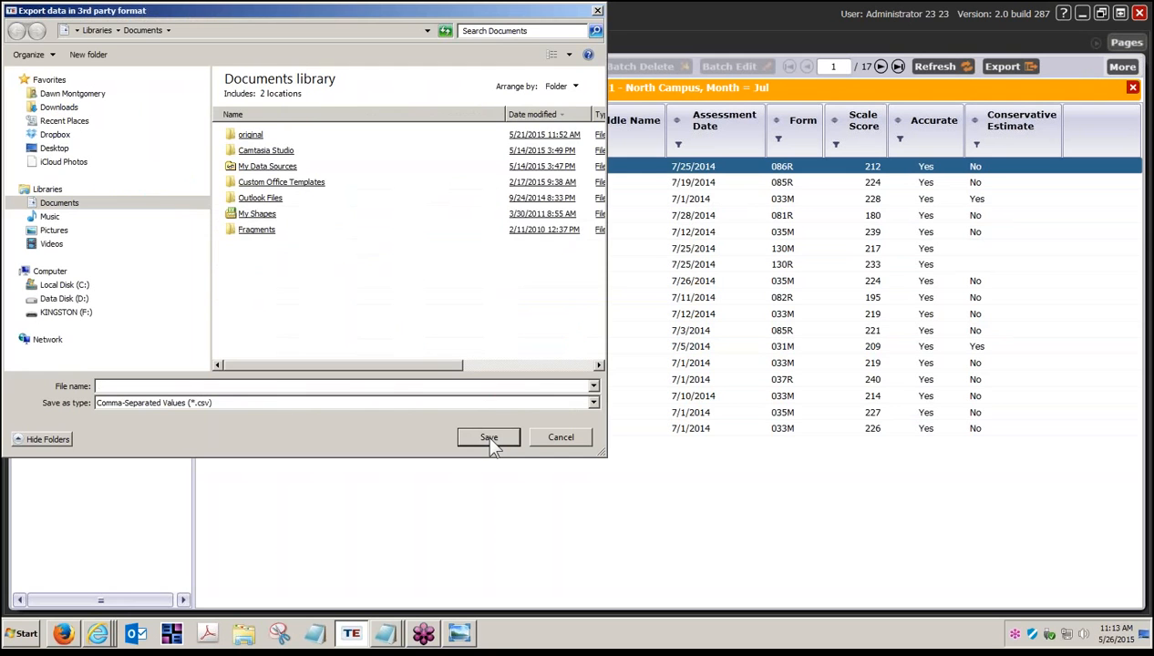
{"action": "left_click", "coordinate": [54, 149]}
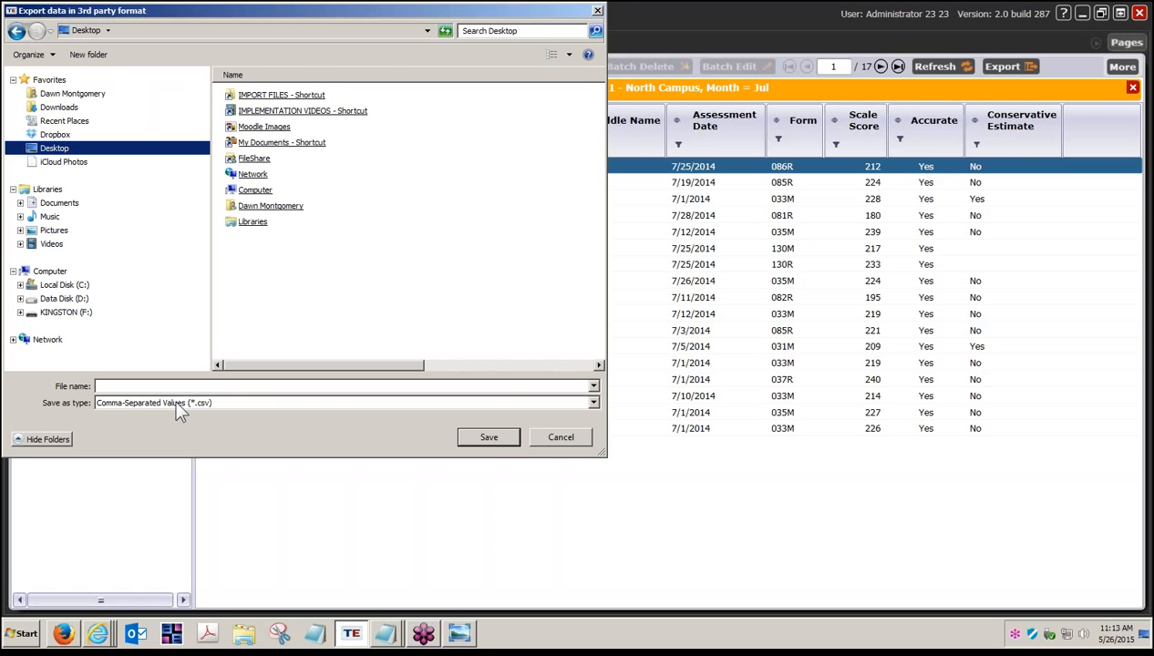
{"action": "left_click", "coordinate": [555, 444]}
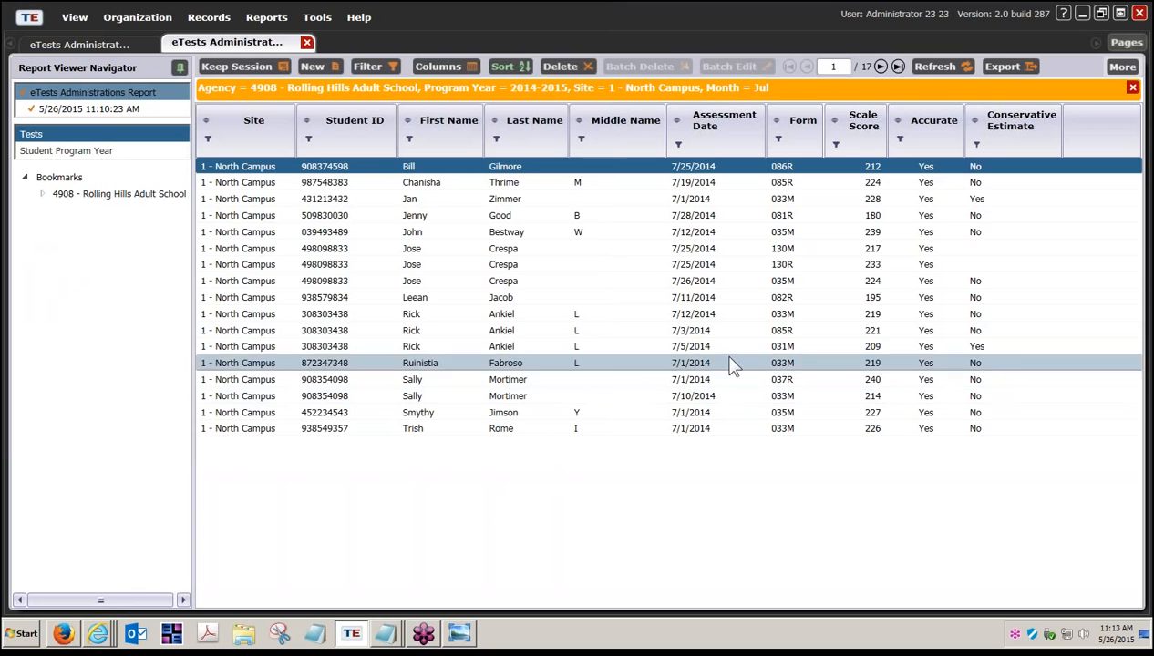
Set up a printout of the test list titled "eTests Administrations at North Campus in July 2014" in Landscape.
{"action": "left_click", "coordinate": [1105, 67]}
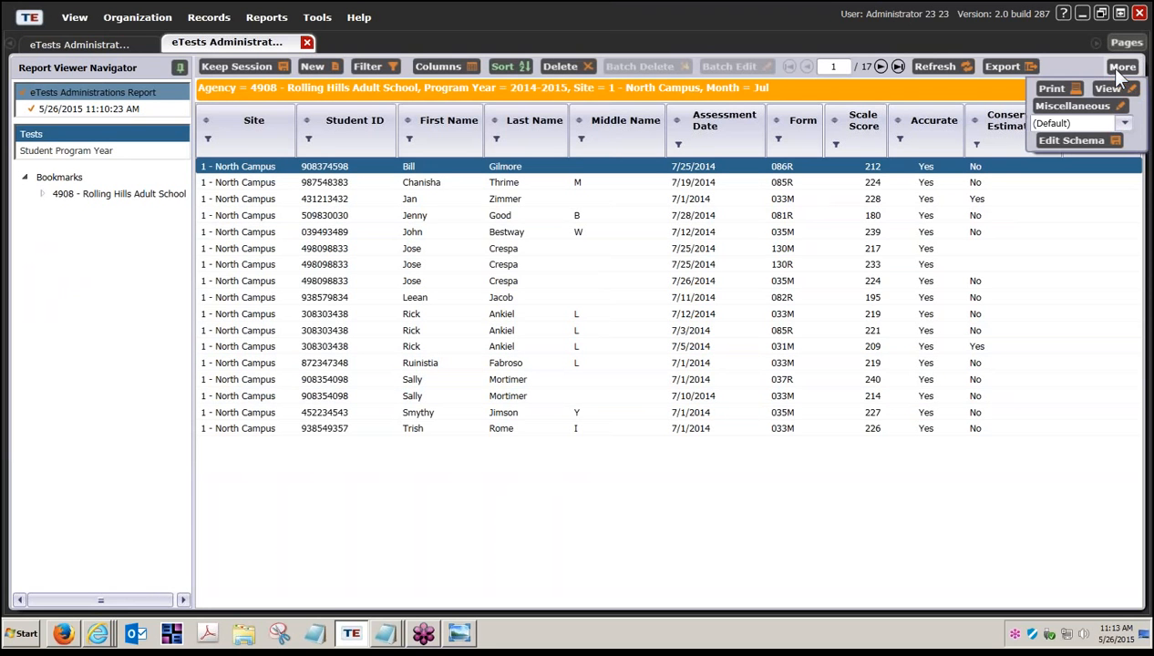
{"action": "left_click", "coordinate": [1058, 93]}
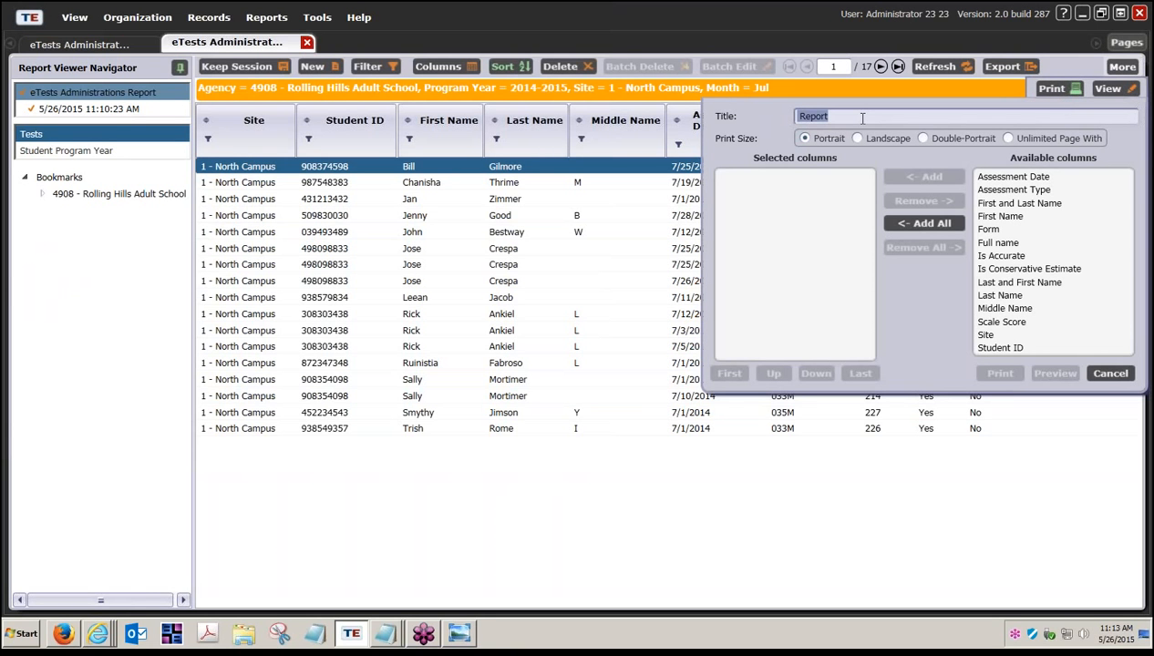
{"action": "type", "text": "eTests Administrations at North "}
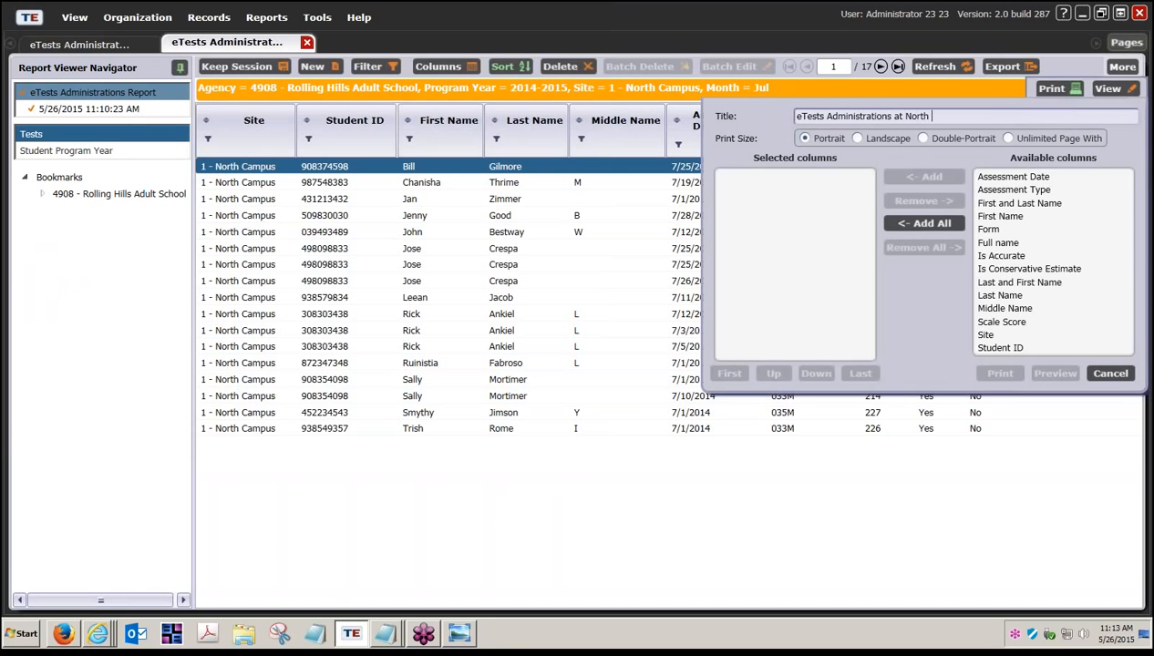
{"action": "type", "text": "Campus in July 2014"}
{"action": "left_click", "coordinate": [858, 139]}
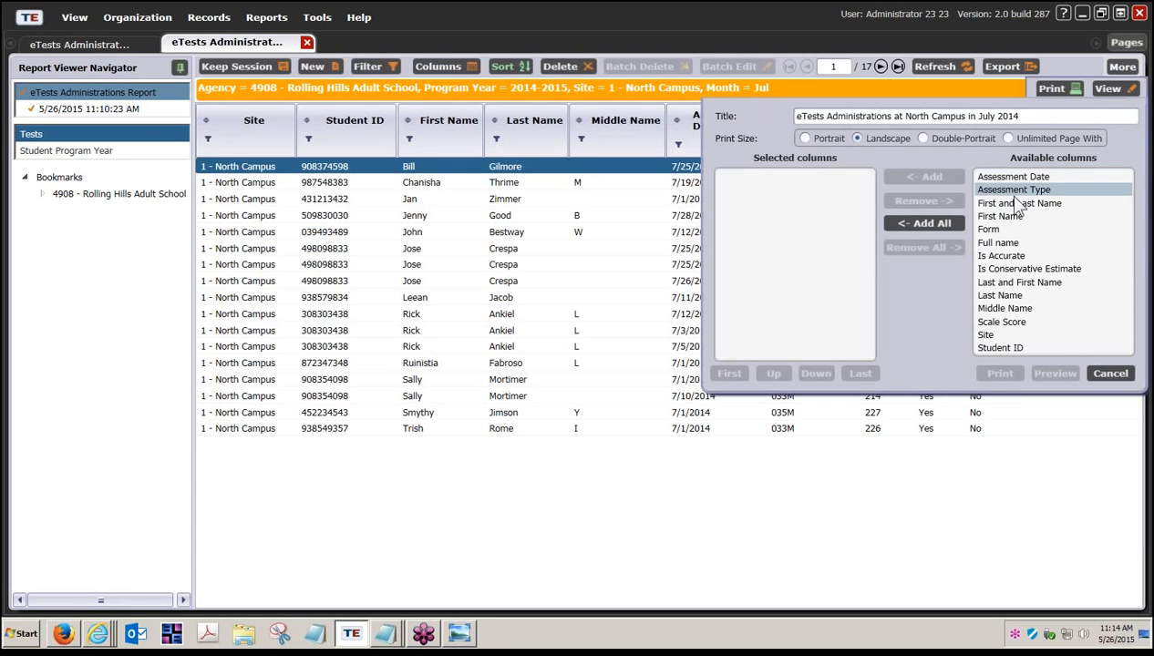
Add the Site, Student ID and Full name columns to the printout, in that order.
{"action": "left_click", "coordinate": [988, 336]}
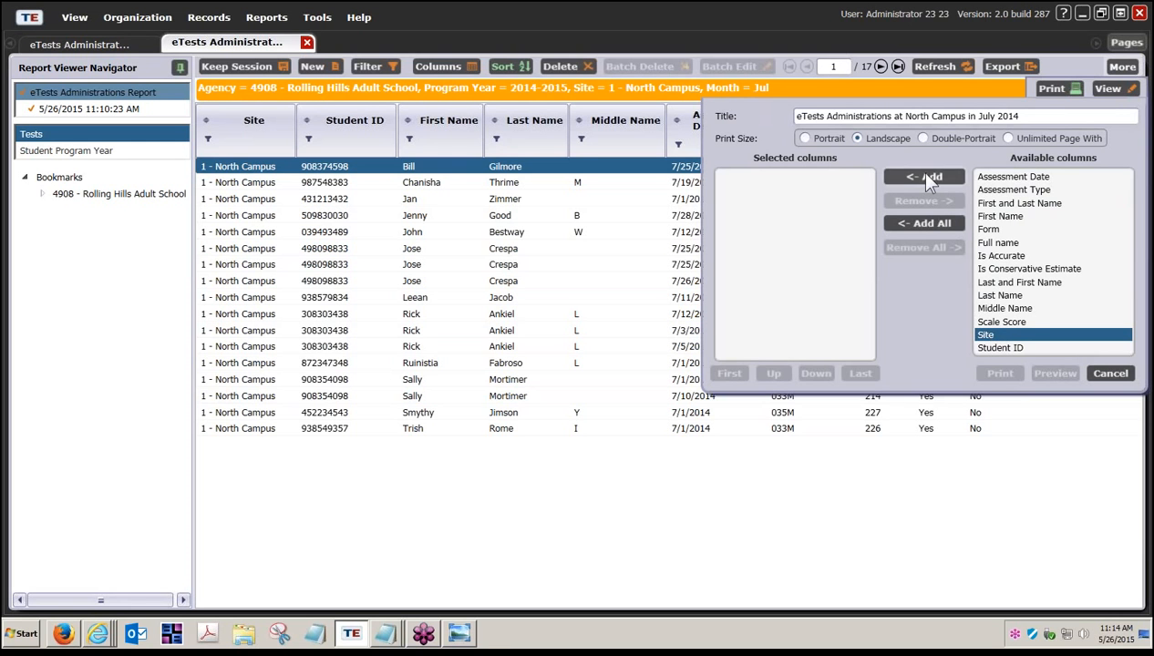
{"action": "left_click", "coordinate": [924, 176]}
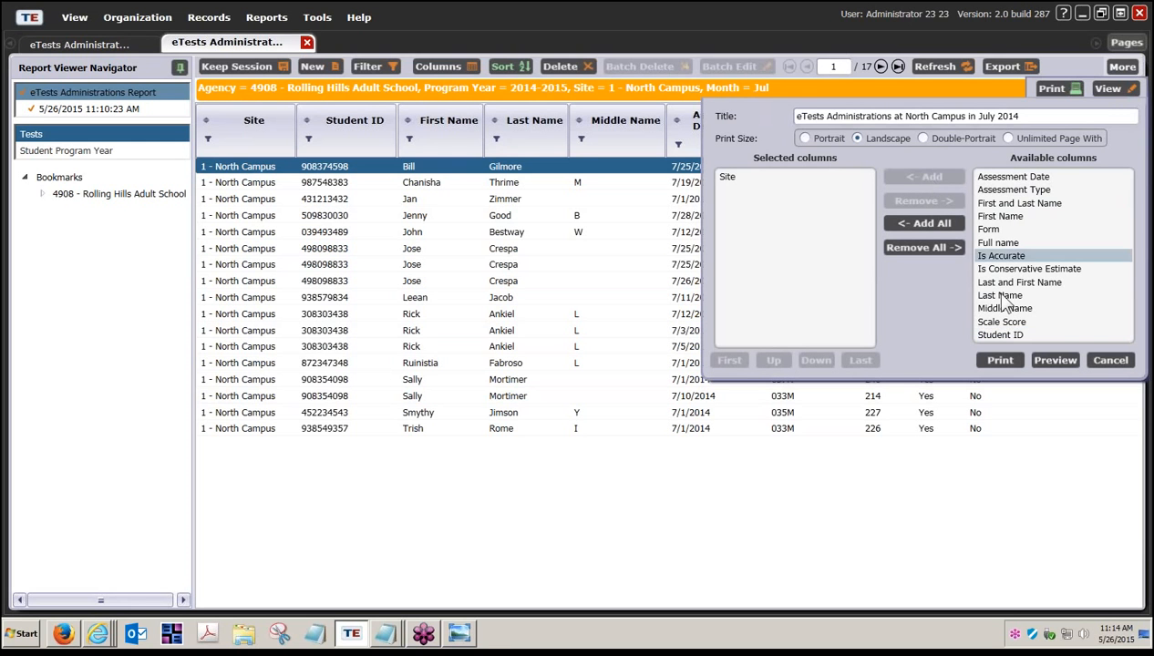
{"action": "left_click", "coordinate": [997, 334]}
{"action": "left_click", "coordinate": [942, 181]}
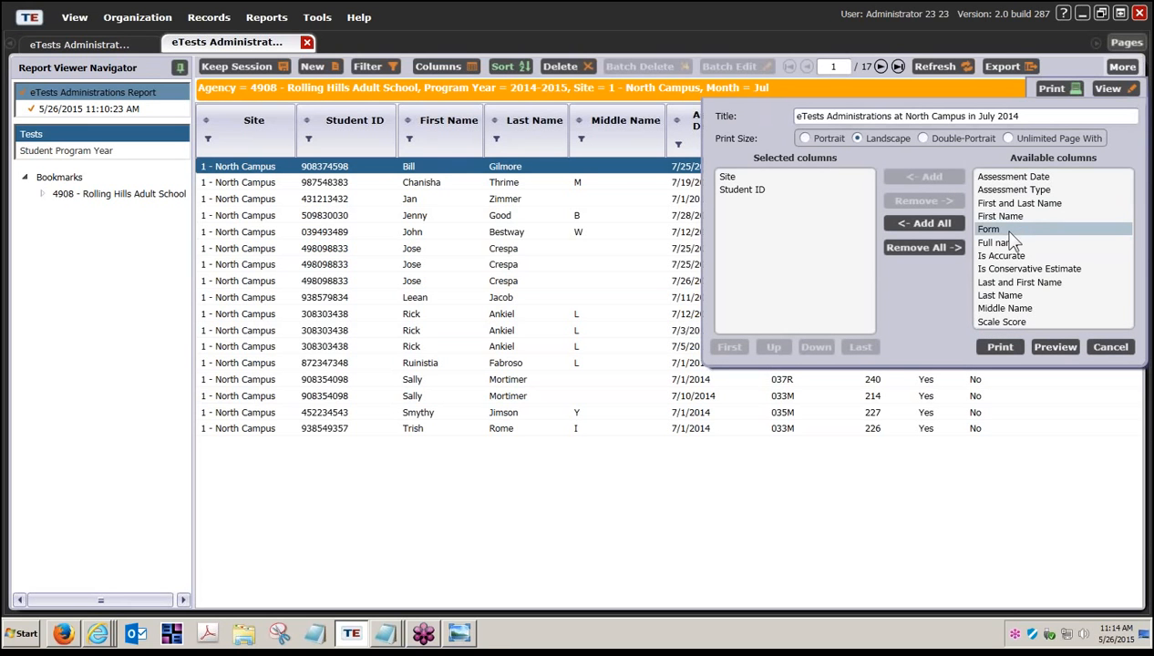
{"action": "left_click", "coordinate": [1008, 242]}
{"action": "left_click", "coordinate": [921, 180]}
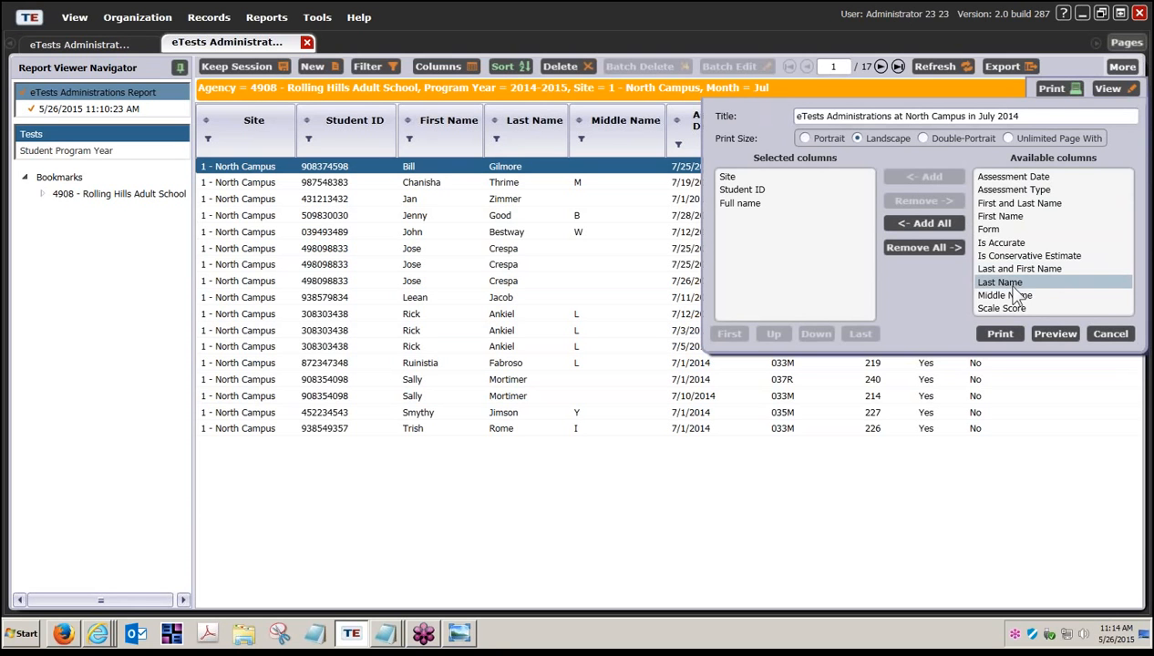
Add Assessment Date, Form and Scale Score after the columns already chosen for the printout.
{"action": "left_click", "coordinate": [1013, 179]}
{"action": "left_click", "coordinate": [946, 180]}
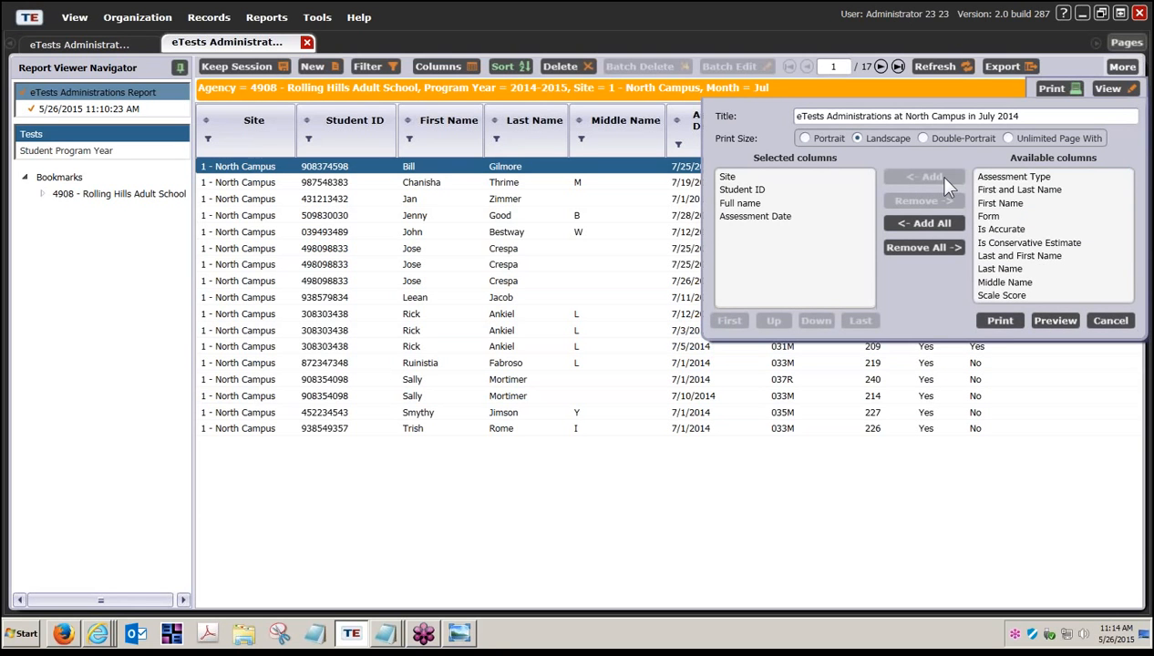
{"action": "left_click", "coordinate": [996, 216]}
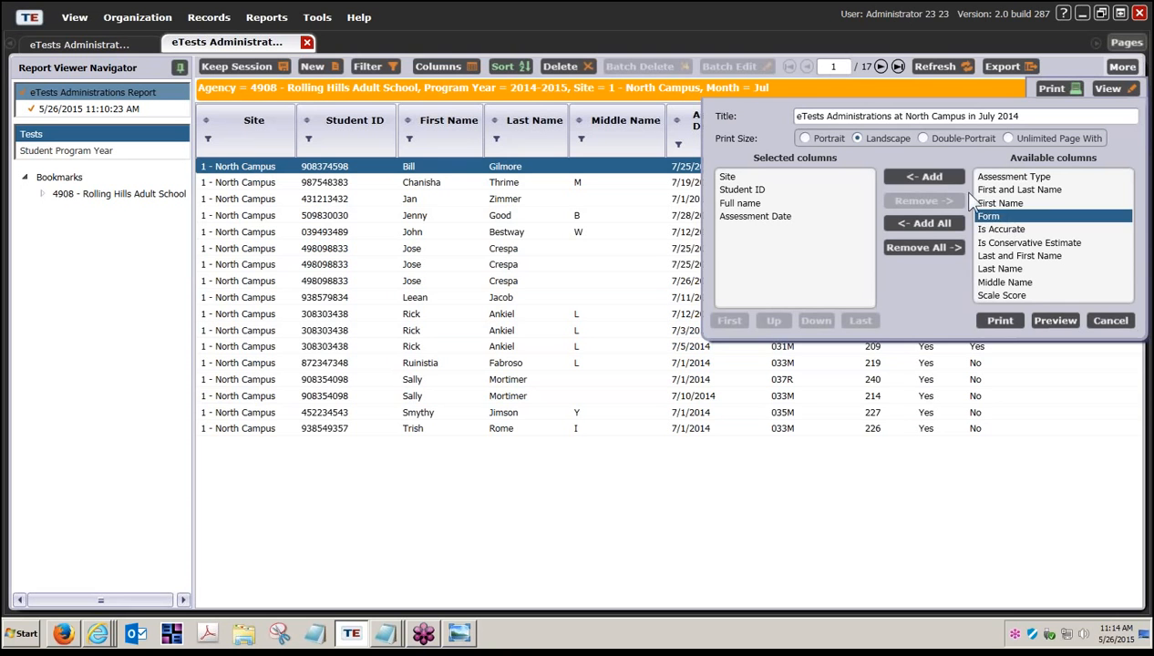
{"action": "left_click", "coordinate": [946, 179]}
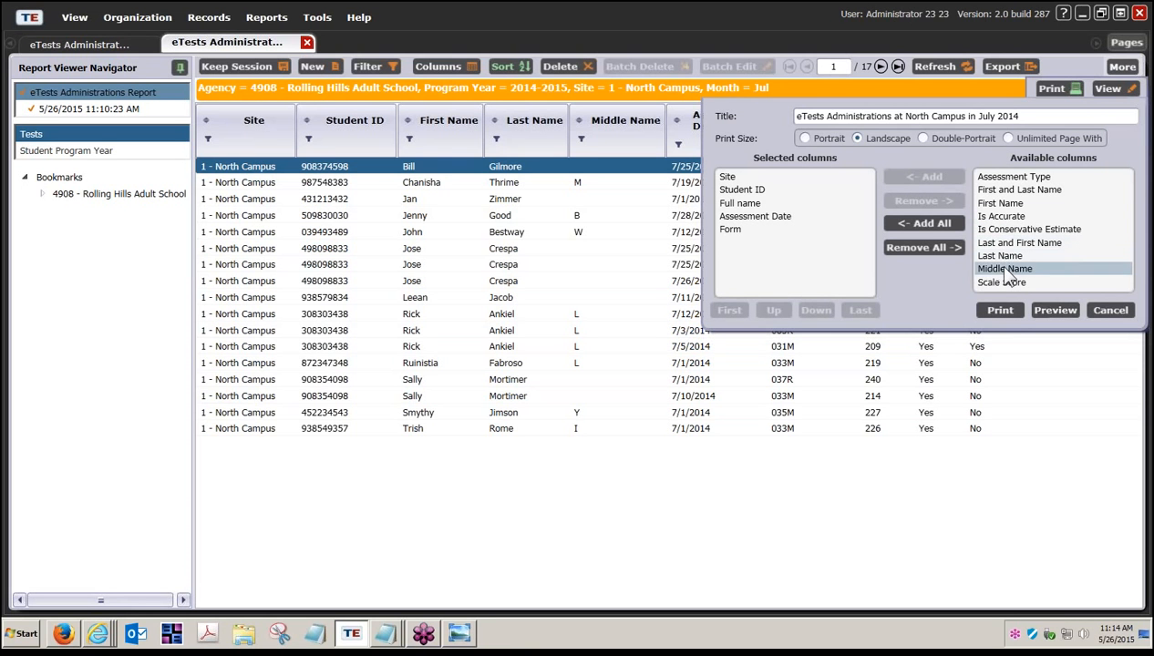
{"action": "left_click", "coordinate": [1005, 283]}
{"action": "left_click", "coordinate": [925, 177]}
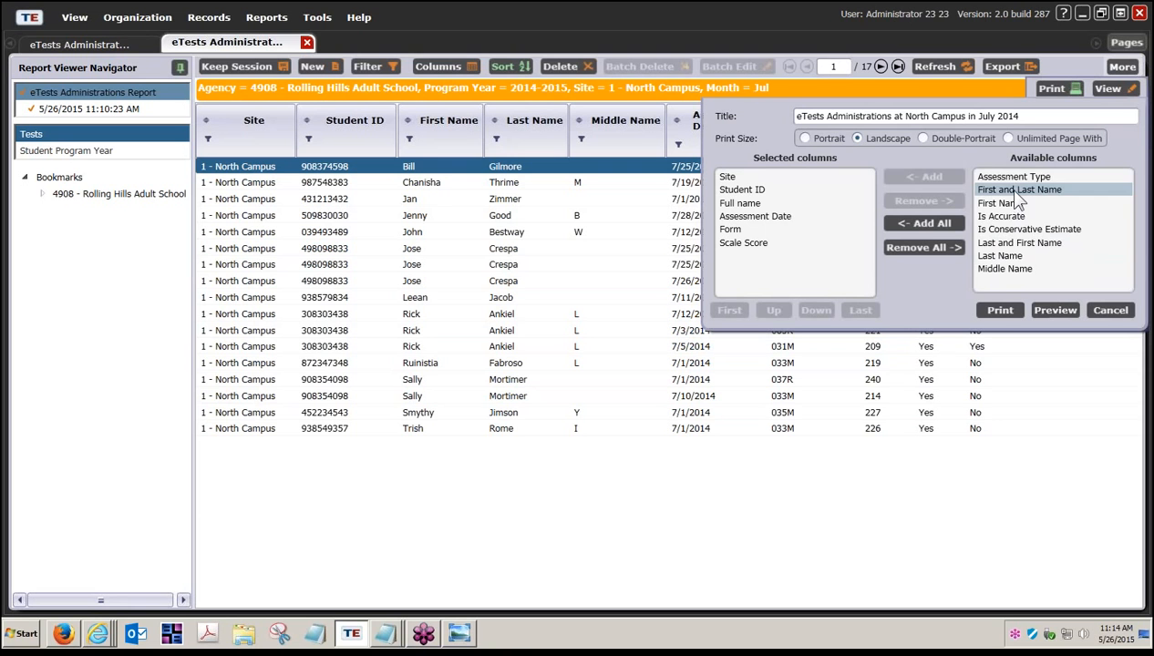
Add Is Accurate and Is Conservative Estimate as the last printout columns, and select Is Conservative Estimate among the chosen ones.
{"action": "left_click", "coordinate": [1001, 216]}
{"action": "left_click", "coordinate": [929, 177]}
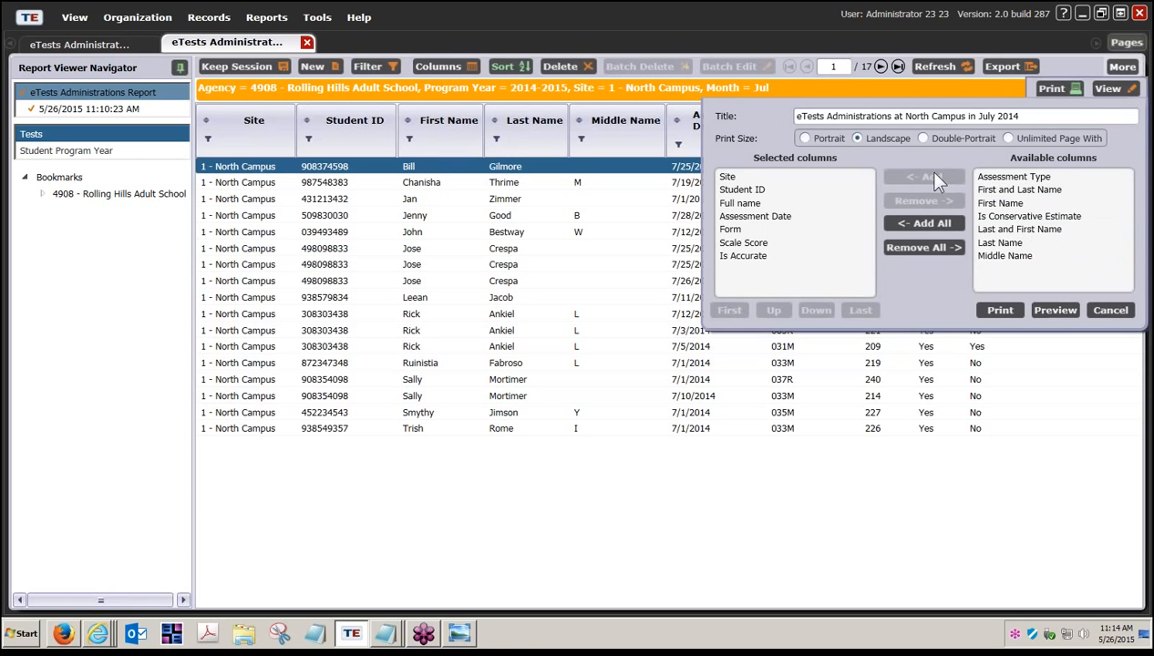
{"action": "left_click", "coordinate": [1012, 217]}
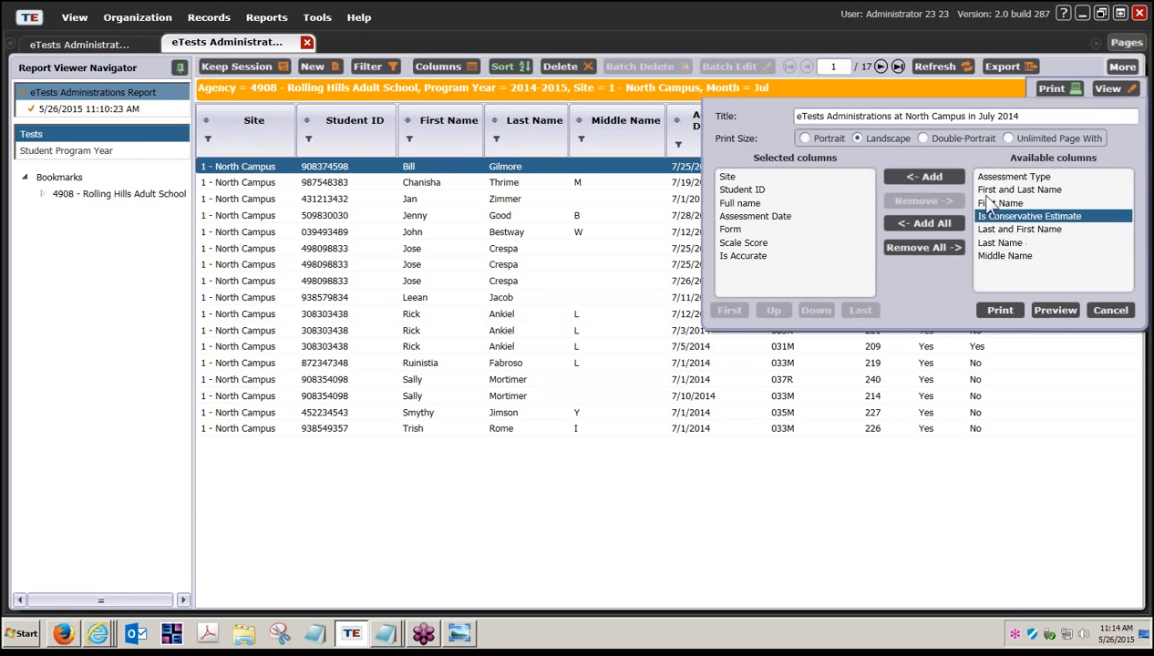
{"action": "left_click", "coordinate": [929, 176]}
{"action": "left_click", "coordinate": [767, 269]}
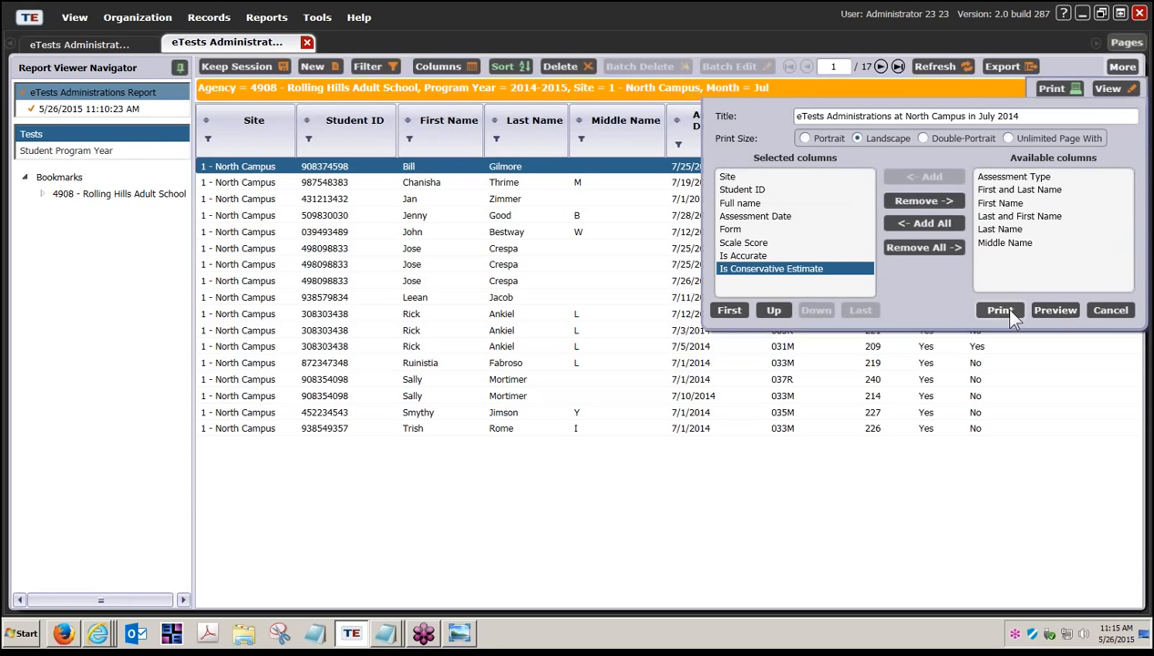
Preview the test list printout and look through its available export file types without saving, ending with the preview closed.
{"action": "left_click", "coordinate": [1062, 316]}
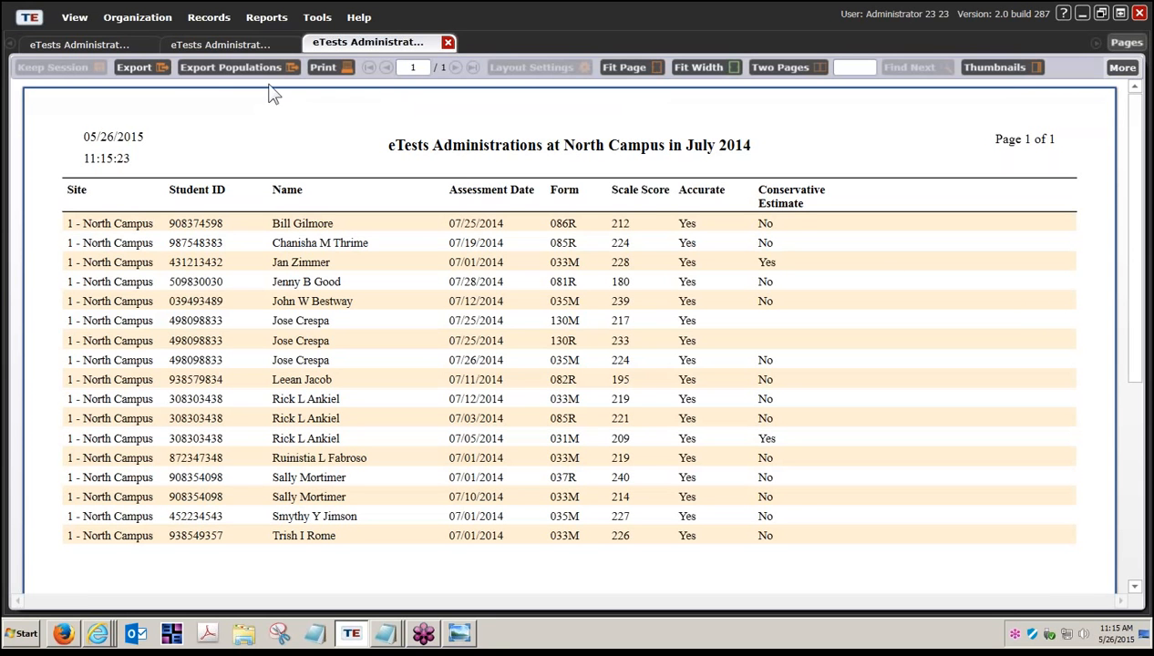
{"action": "left_click", "coordinate": [134, 67]}
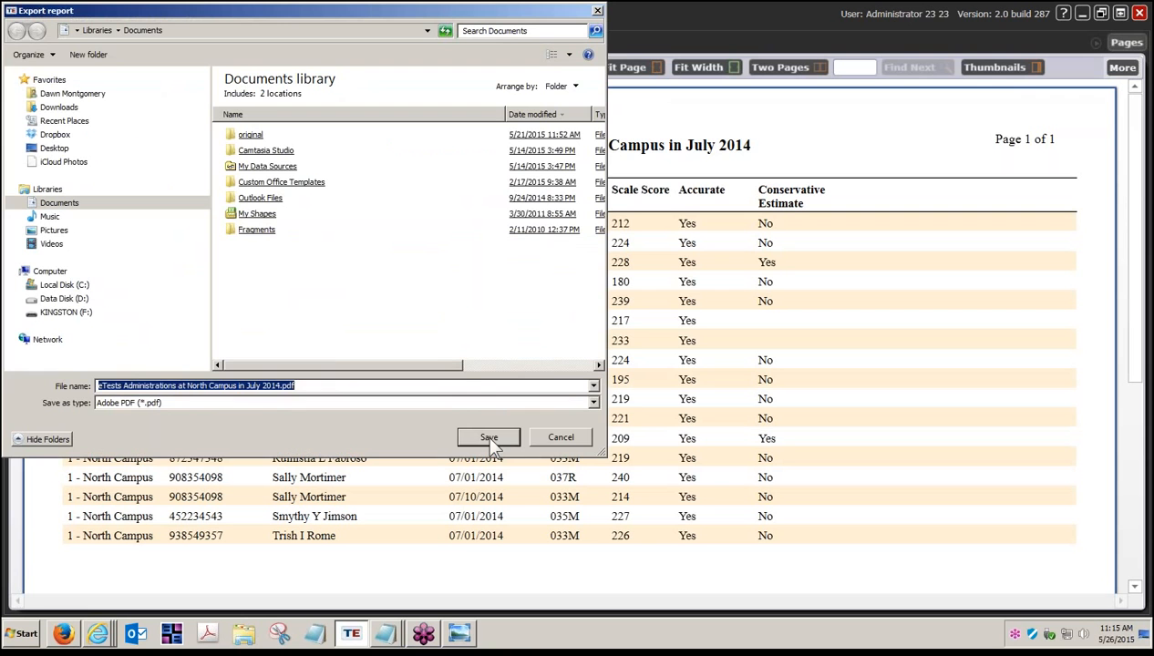
{"action": "left_click", "coordinate": [590, 404]}
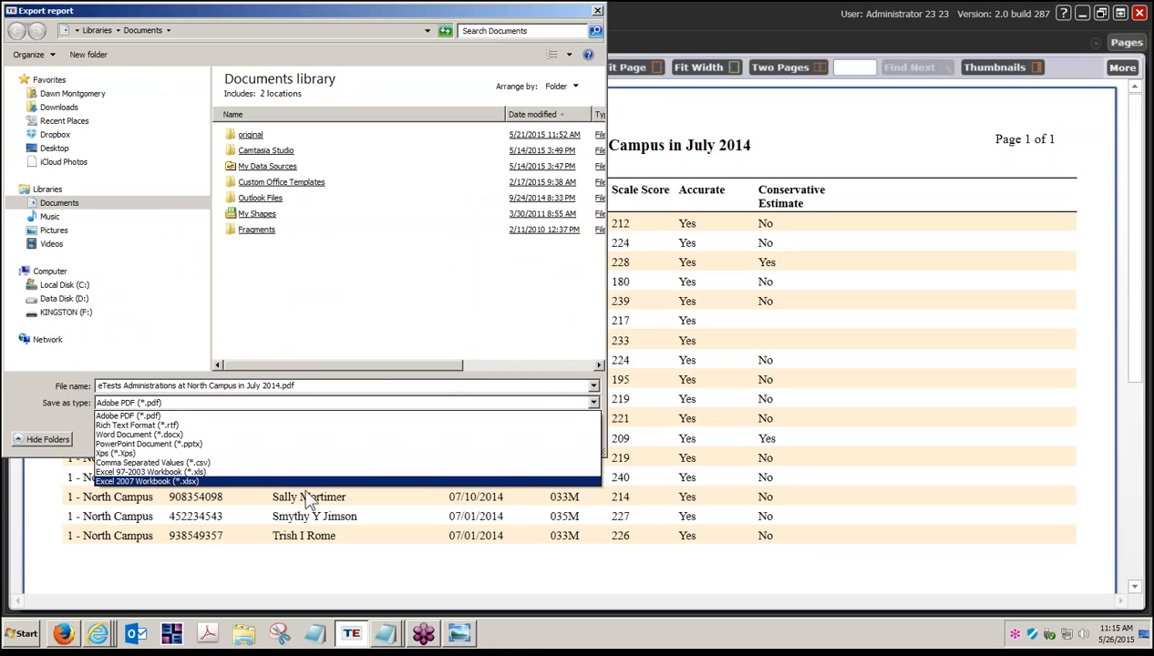
{"action": "left_click", "coordinate": [624, 419]}
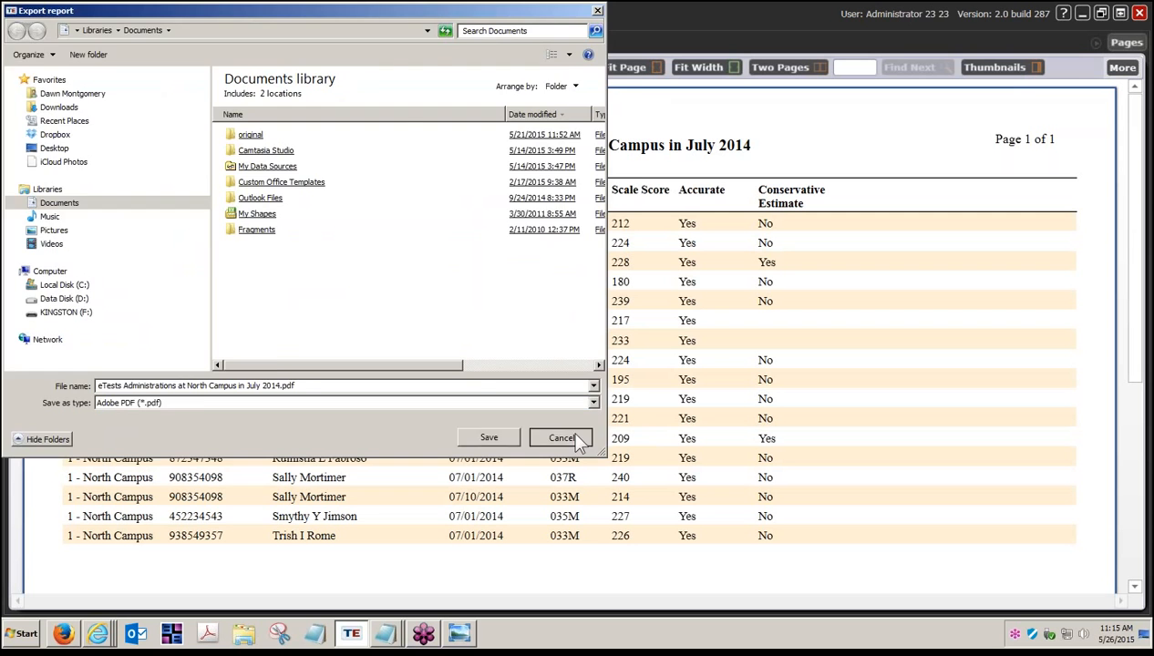
{"action": "left_click", "coordinate": [578, 440]}
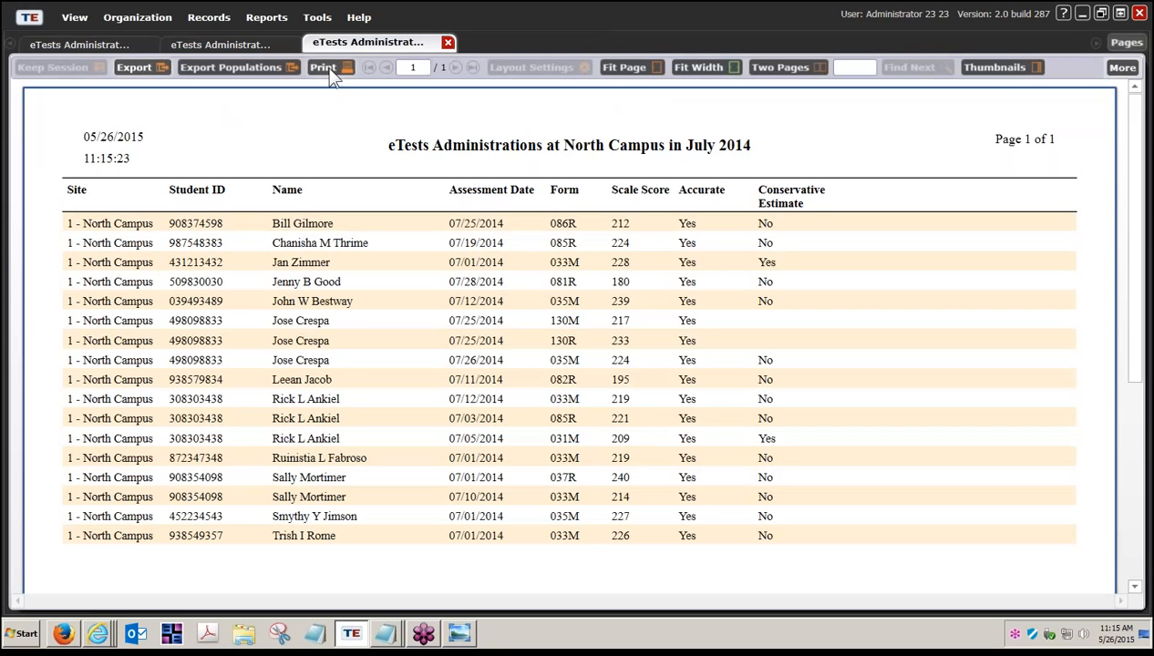
{"action": "left_click", "coordinate": [448, 43]}
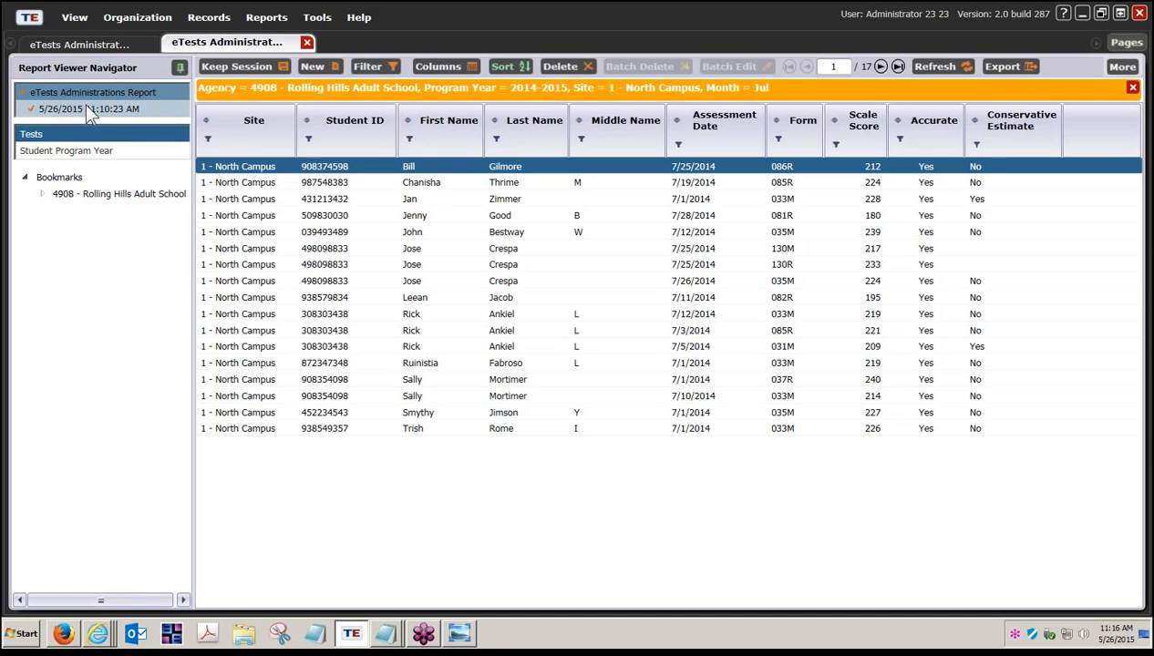
Return to the eTests Administrations report by site and look through its available export file types without saving.
{"action": "left_click", "coordinate": [399, 92]}
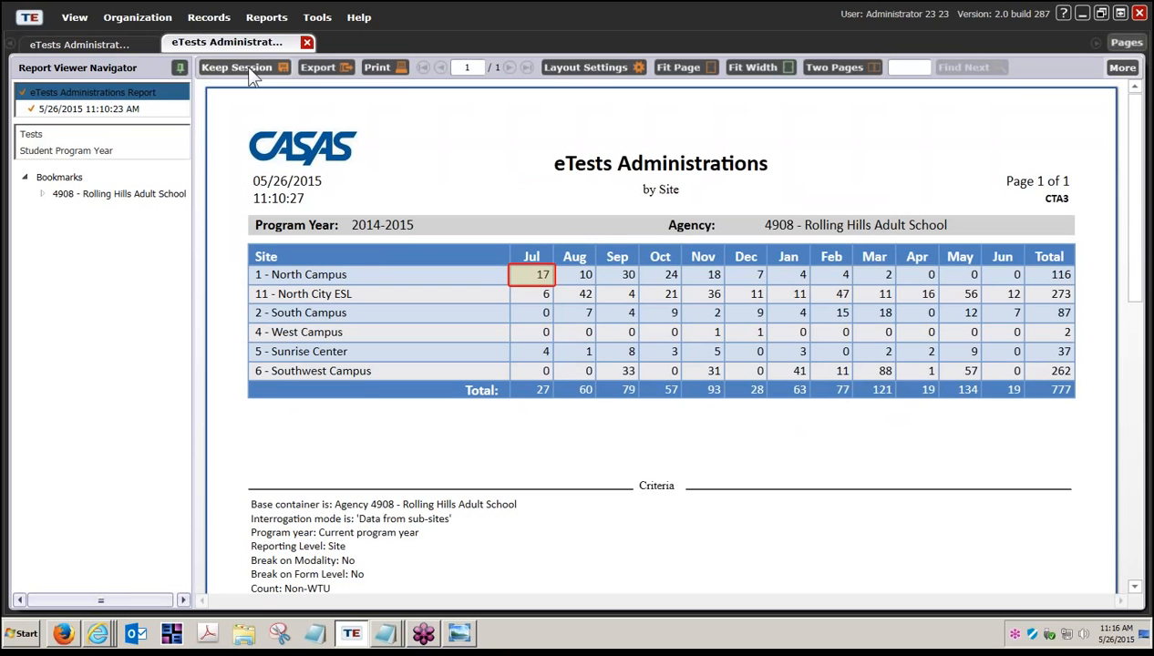
{"action": "left_click", "coordinate": [266, 16]}
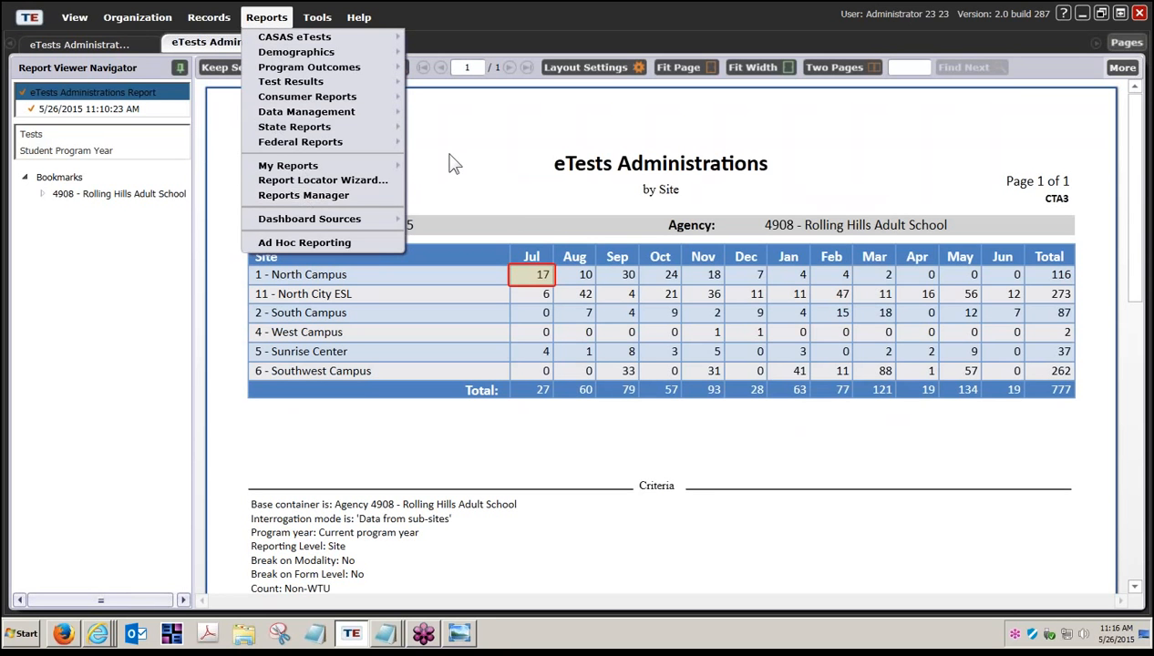
{"action": "left_click", "coordinate": [483, 170]}
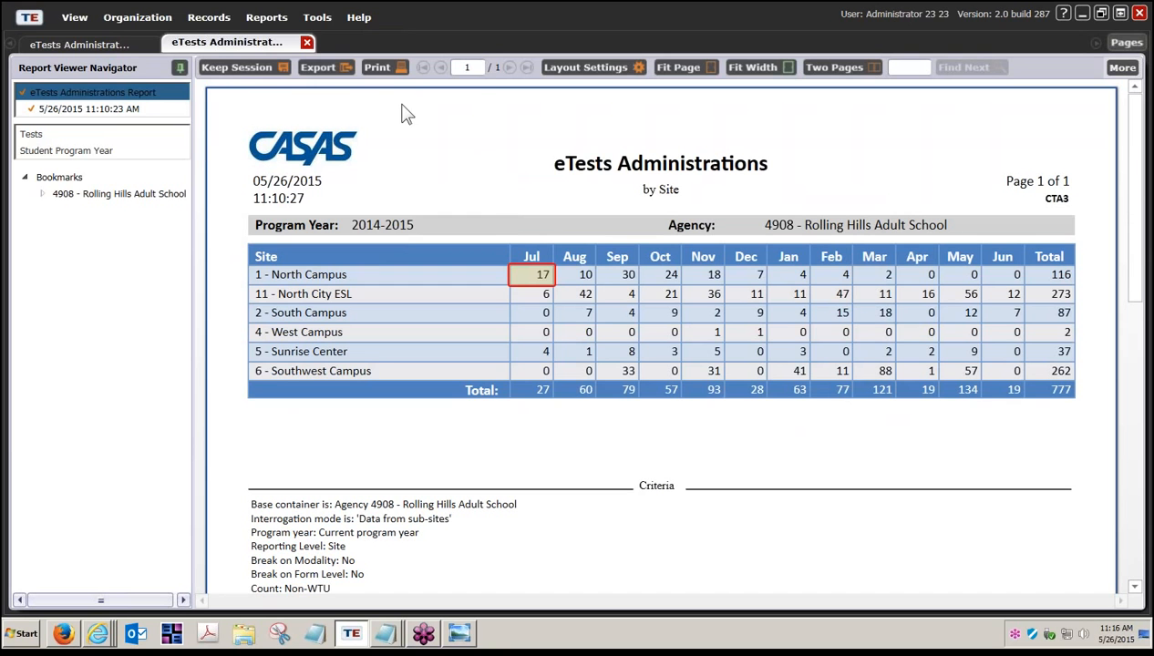
{"action": "left_click", "coordinate": [323, 67]}
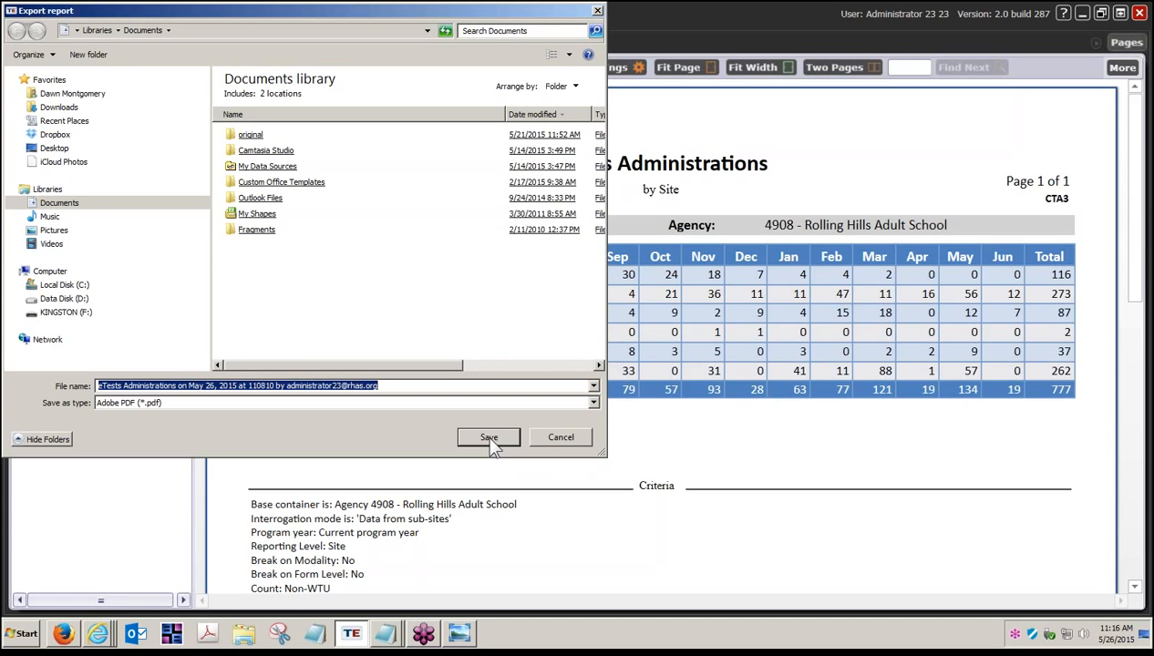
{"action": "left_click", "coordinate": [592, 402]}
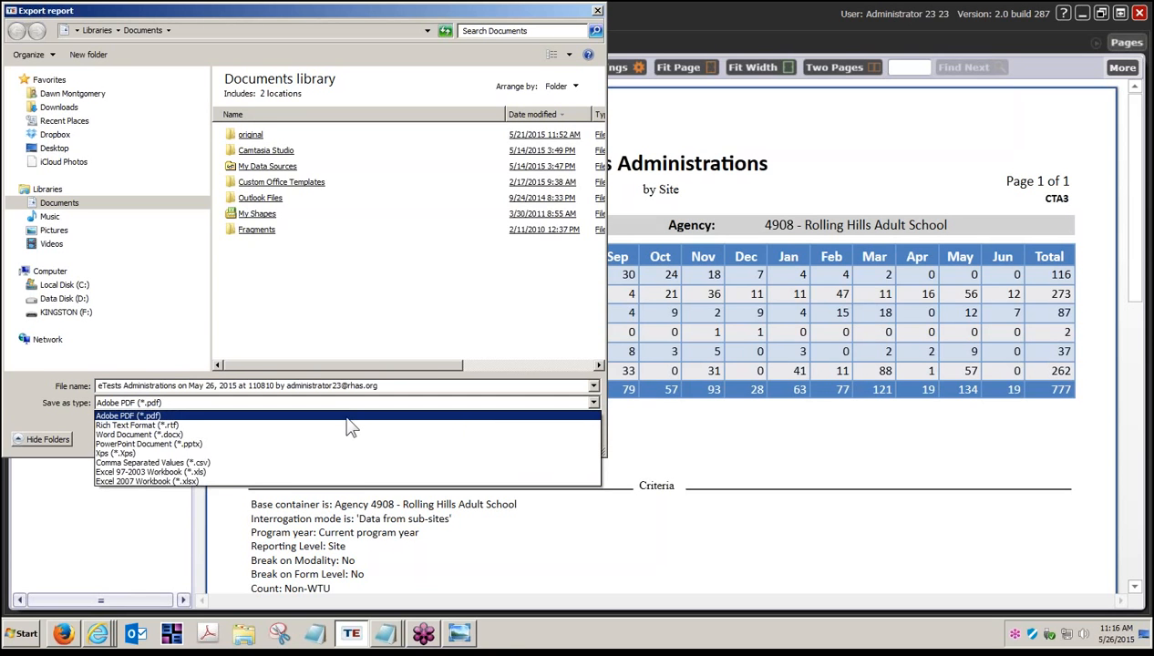
{"action": "left_click", "coordinate": [662, 472]}
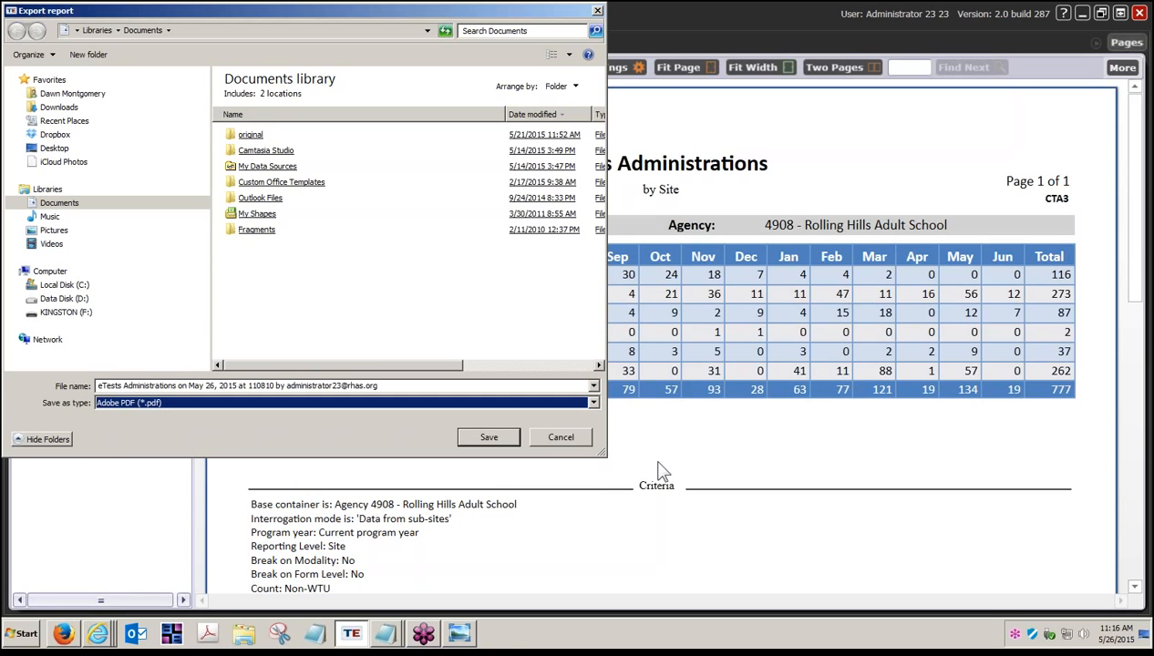
{"action": "left_click", "coordinate": [575, 437]}
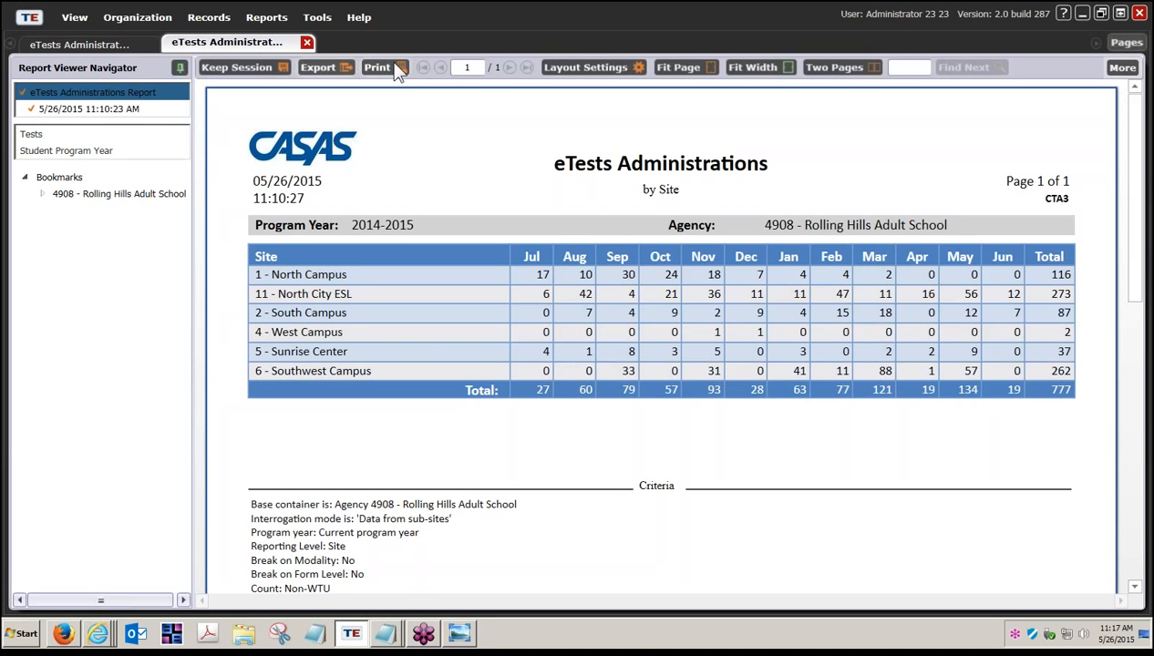
Generate the CASAS eTests WTU Balance report for Rolling Hills Adult School with the default aggregated settings.
{"action": "left_click", "coordinate": [274, 22]}
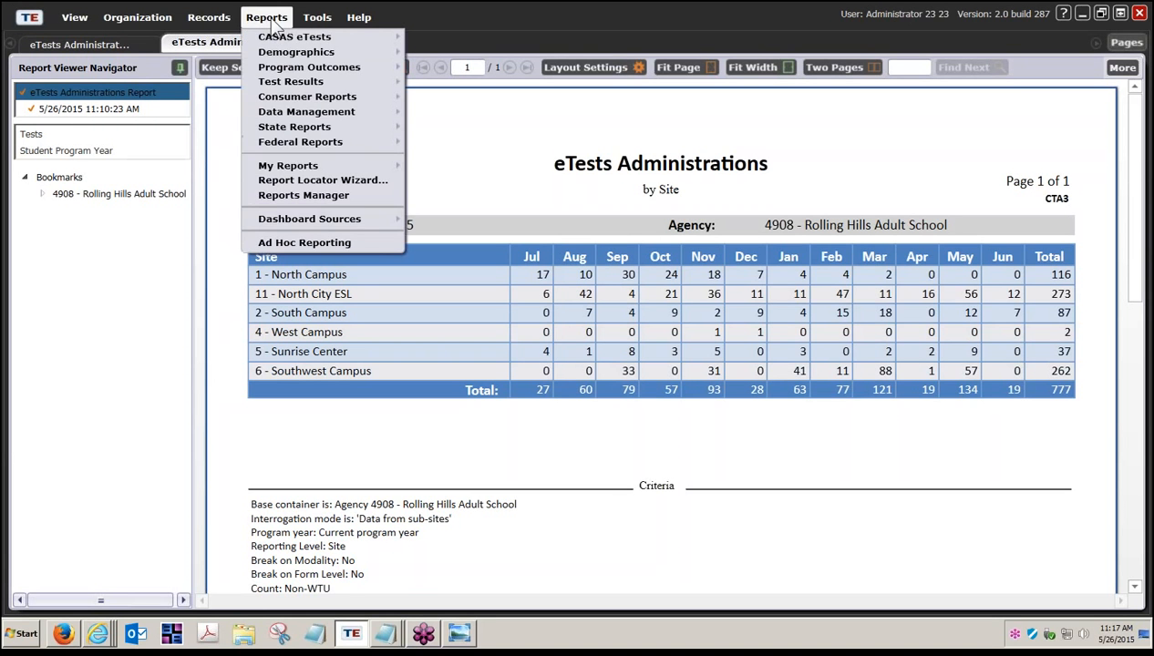
{"action": "mouse_move", "coordinate": [285, 42]}
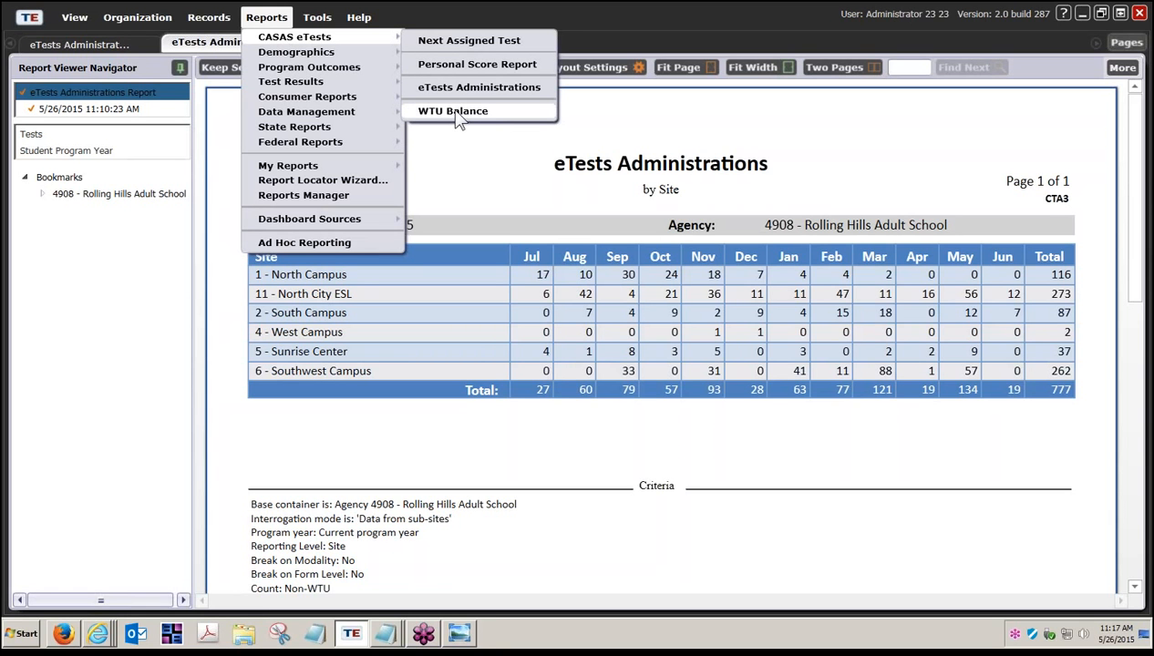
{"action": "left_click", "coordinate": [456, 112]}
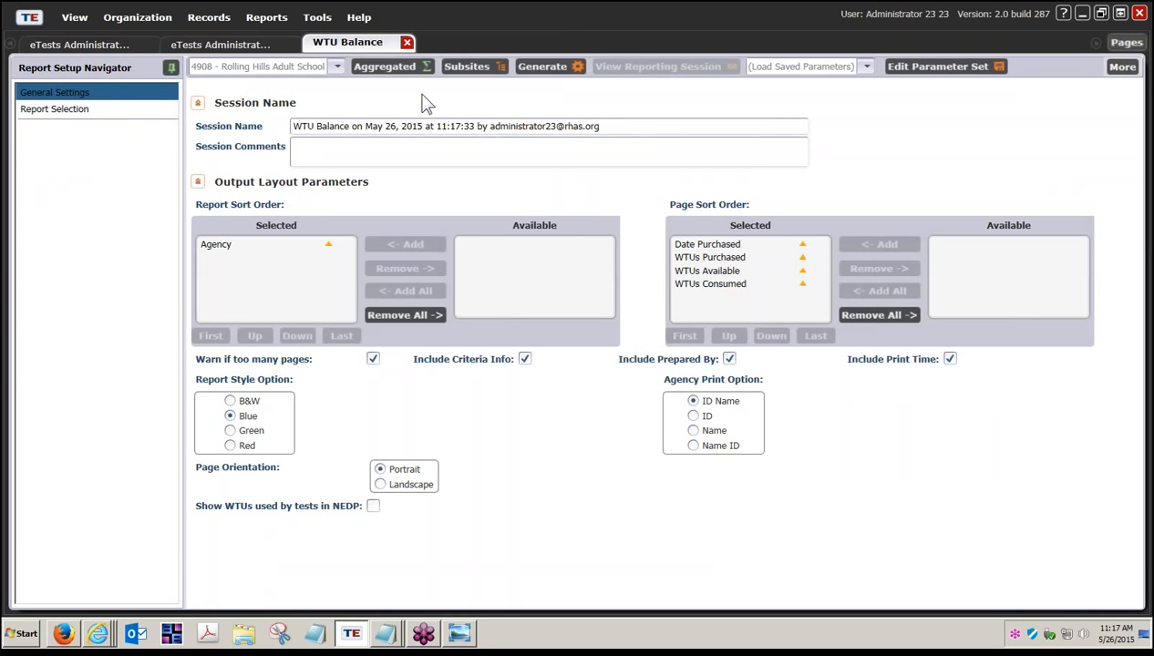
{"action": "left_click", "coordinate": [546, 69]}
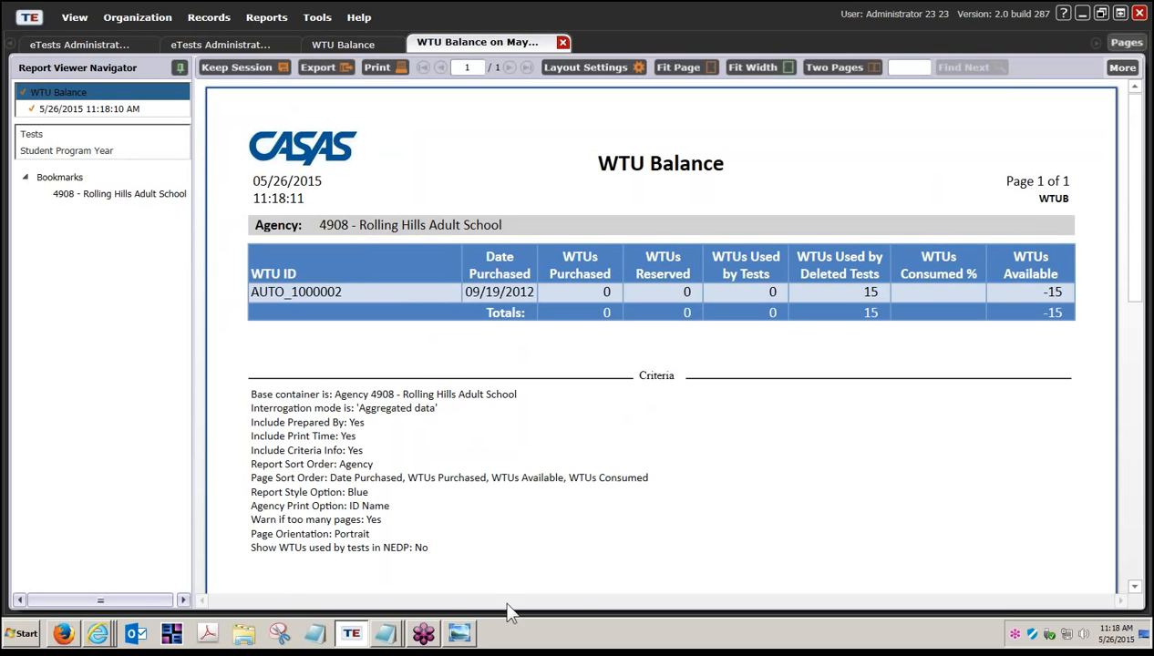
Switch to Windows Photo Viewer to examine the sample image WTU Balance Report.PNG, and return to TOPSpro Enterprise.
{"action": "left_click", "coordinate": [460, 636]}
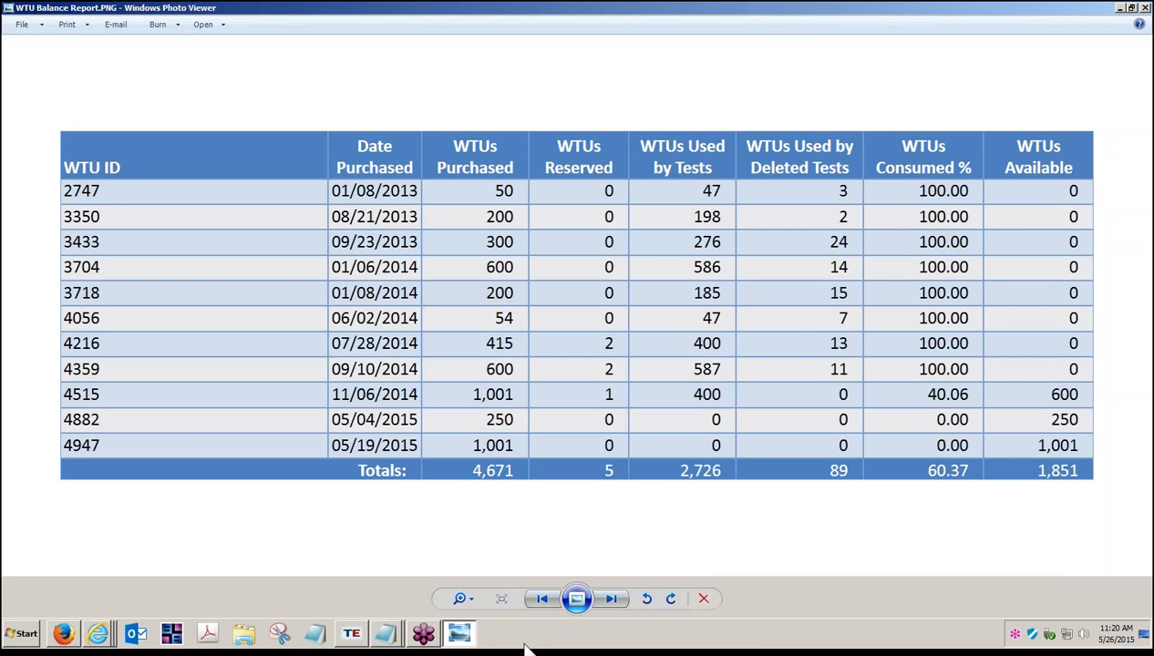
{"action": "left_click", "coordinate": [350, 635]}
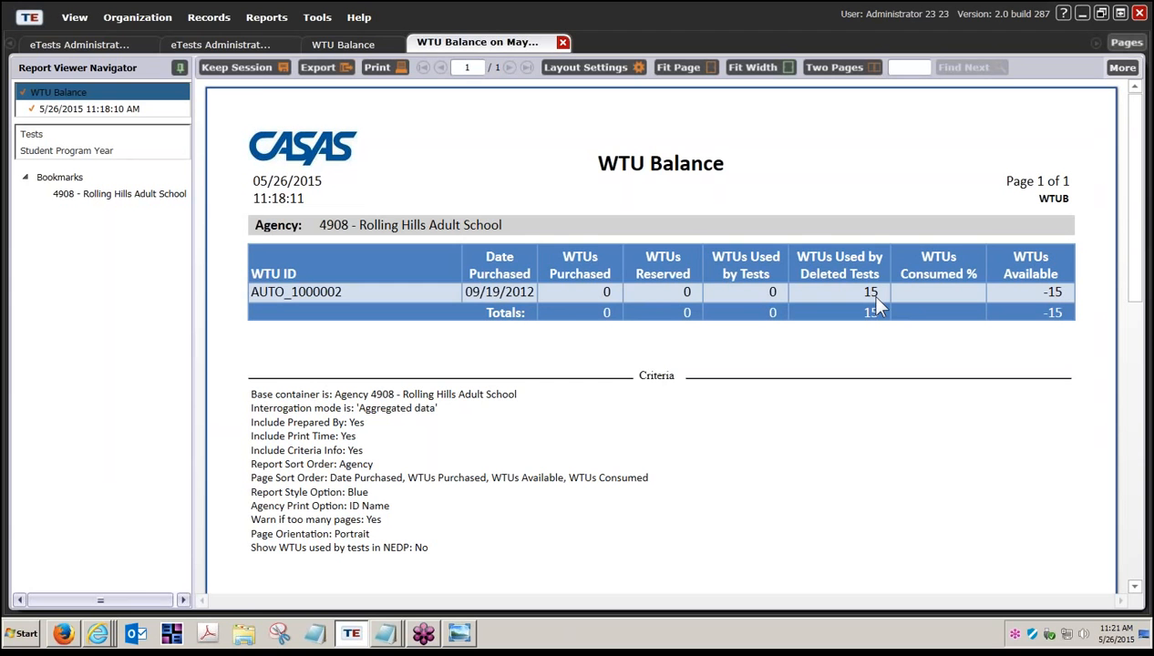
Open the organization's Test Administrations list and place it in a new horizontal page group below the WTU Balance report.
{"action": "left_click", "coordinate": [138, 18]}
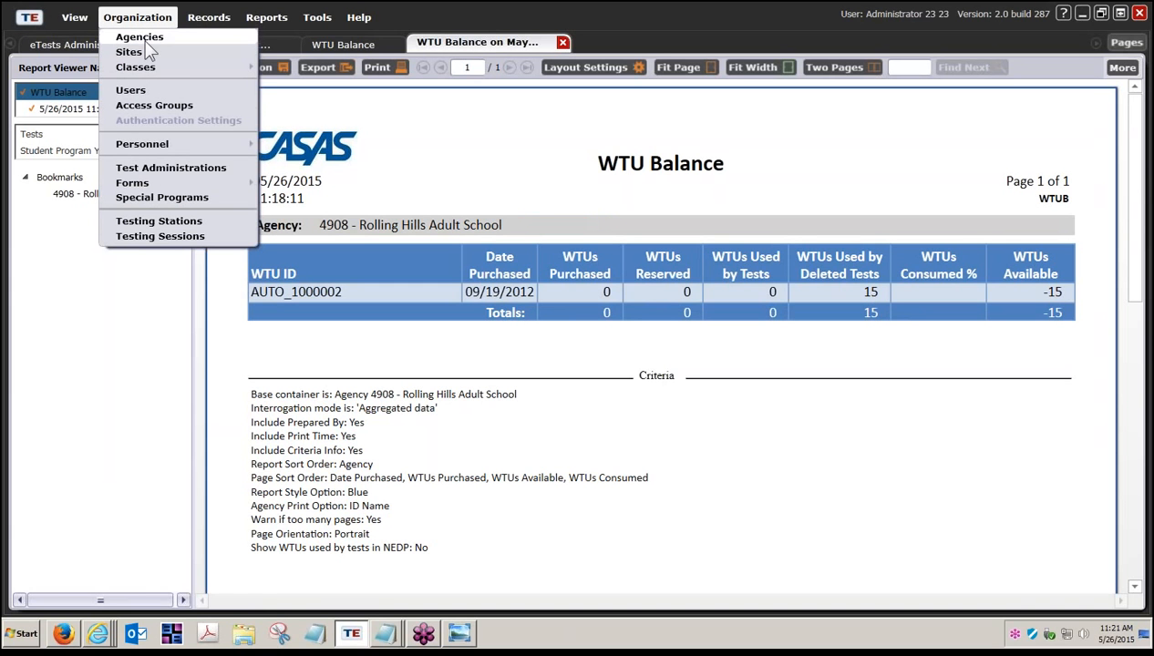
{"action": "left_click", "coordinate": [165, 170]}
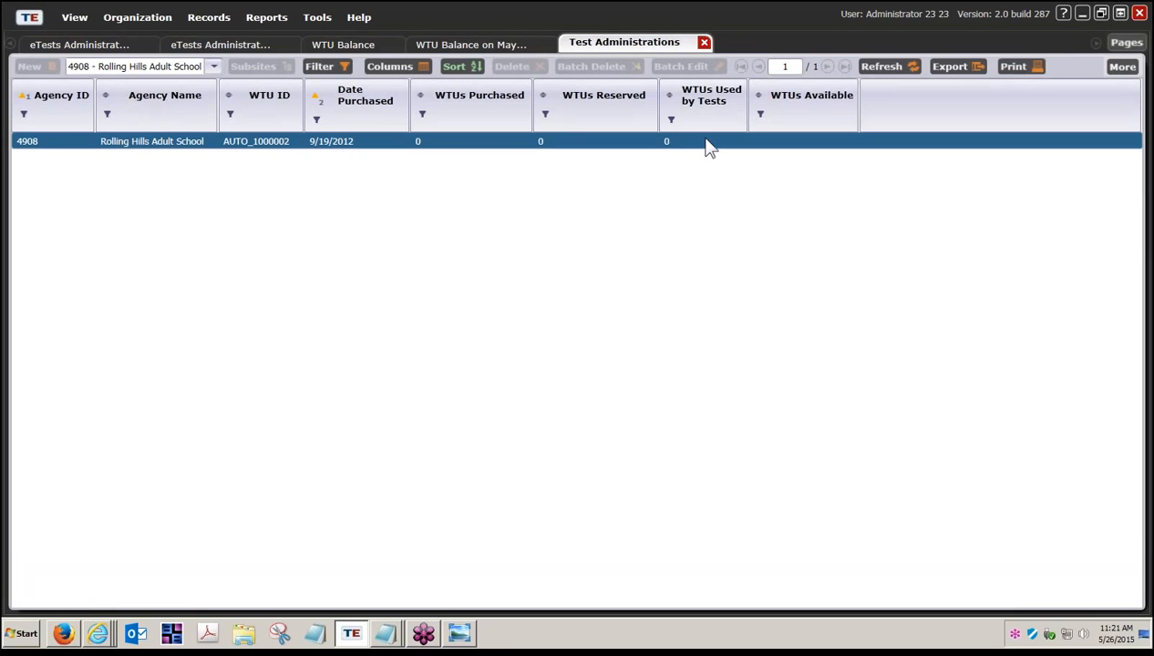
{"action": "left_click", "coordinate": [1121, 68]}
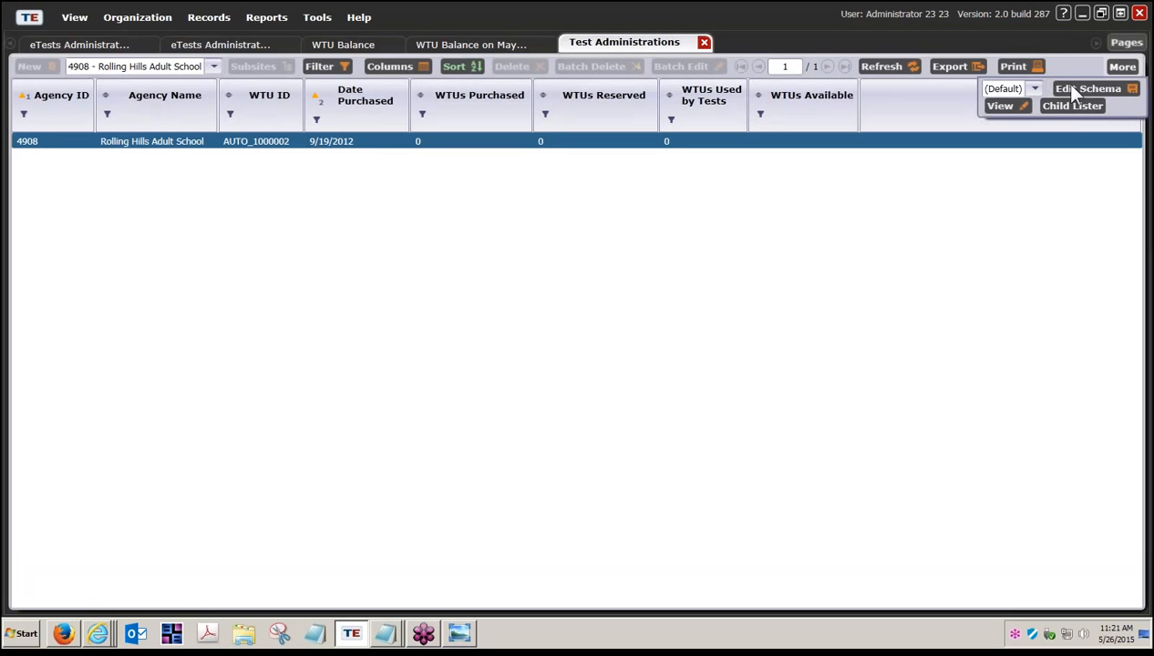
{"action": "left_click", "coordinate": [1127, 43]}
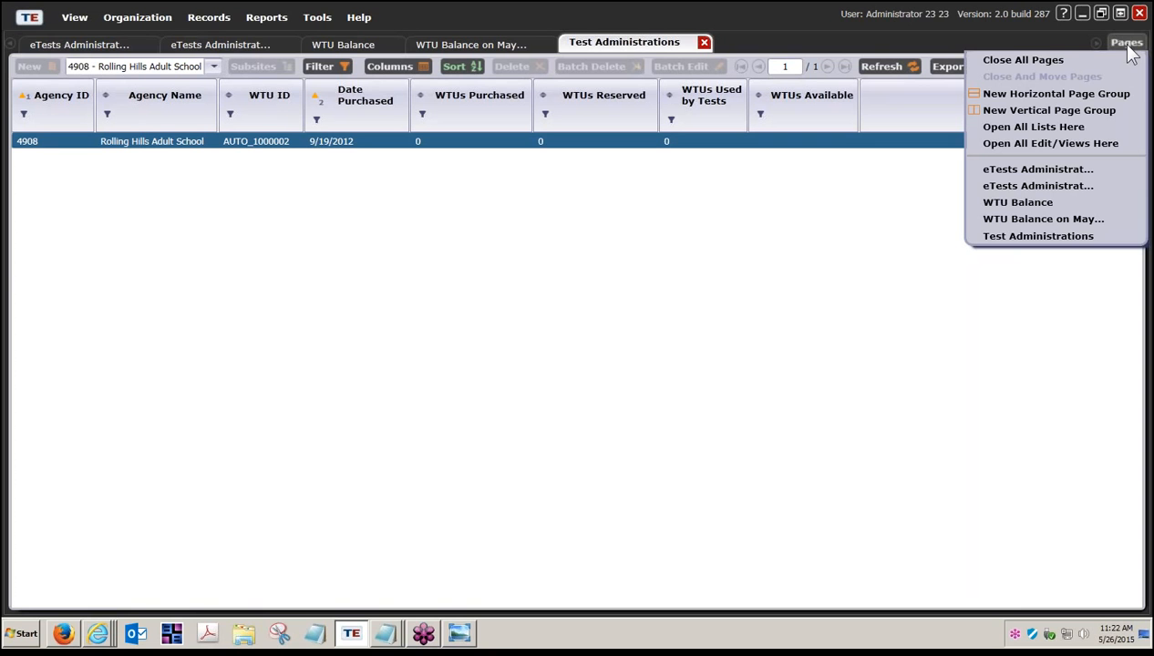
{"action": "left_click", "coordinate": [1074, 97]}
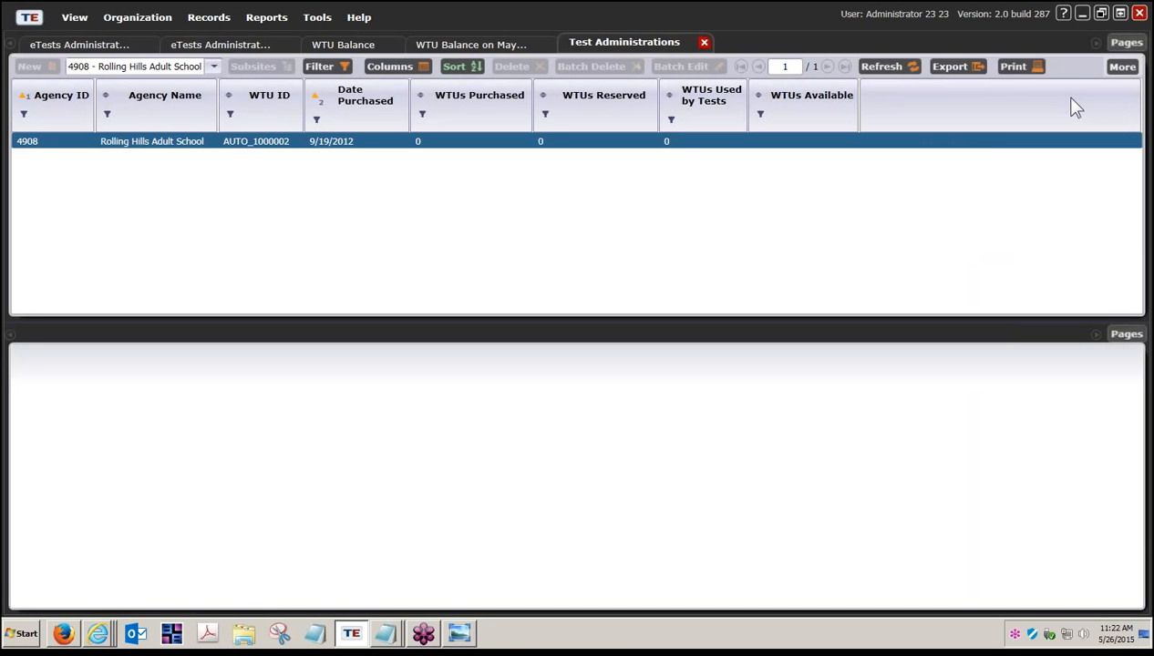
{"action": "left_click", "coordinate": [620, 43]}
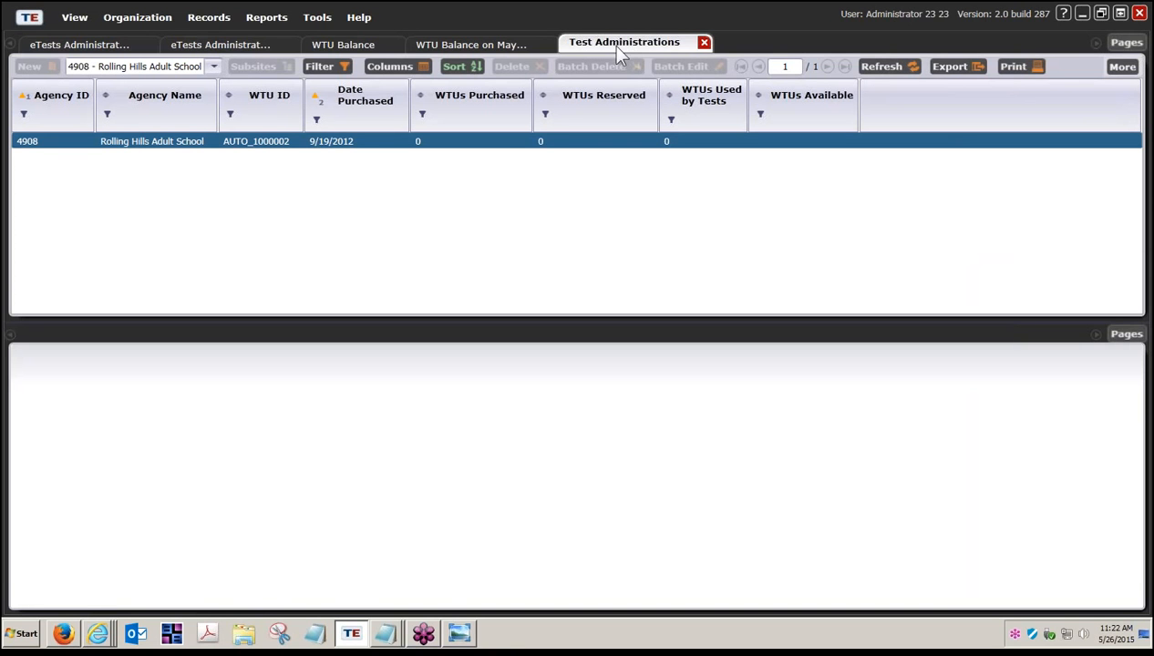
{"action": "left_click_drag", "start_coordinate": [309, 292], "coordinate": [198, 341]}
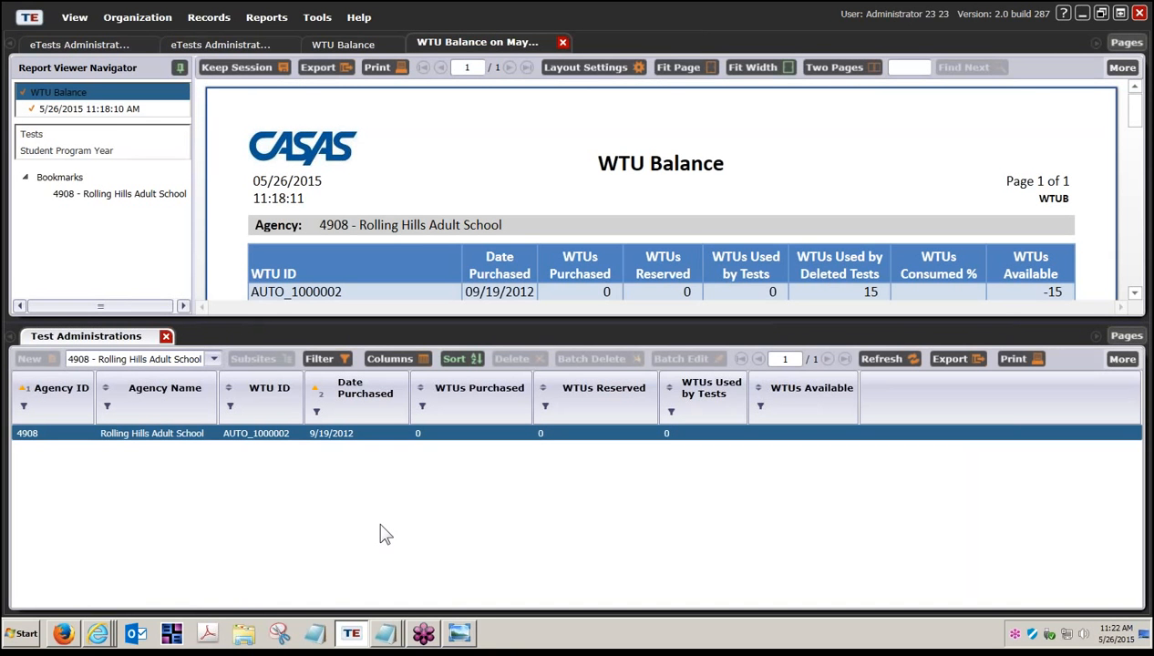
Collapse the Report Viewer Navigator and enlarge the upper page group to fit the WTU Balance table down to its Totals row.
{"action": "left_click", "coordinate": [180, 69]}
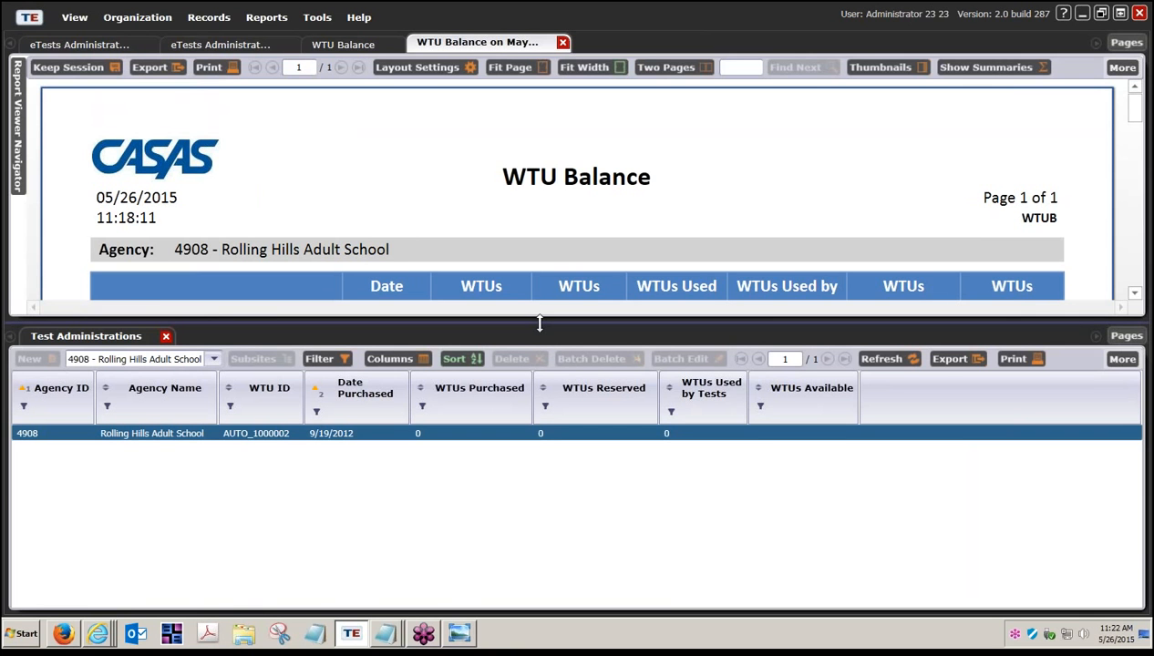
{"action": "left_click_drag", "start_coordinate": [539, 323], "coordinate": [552, 394]}
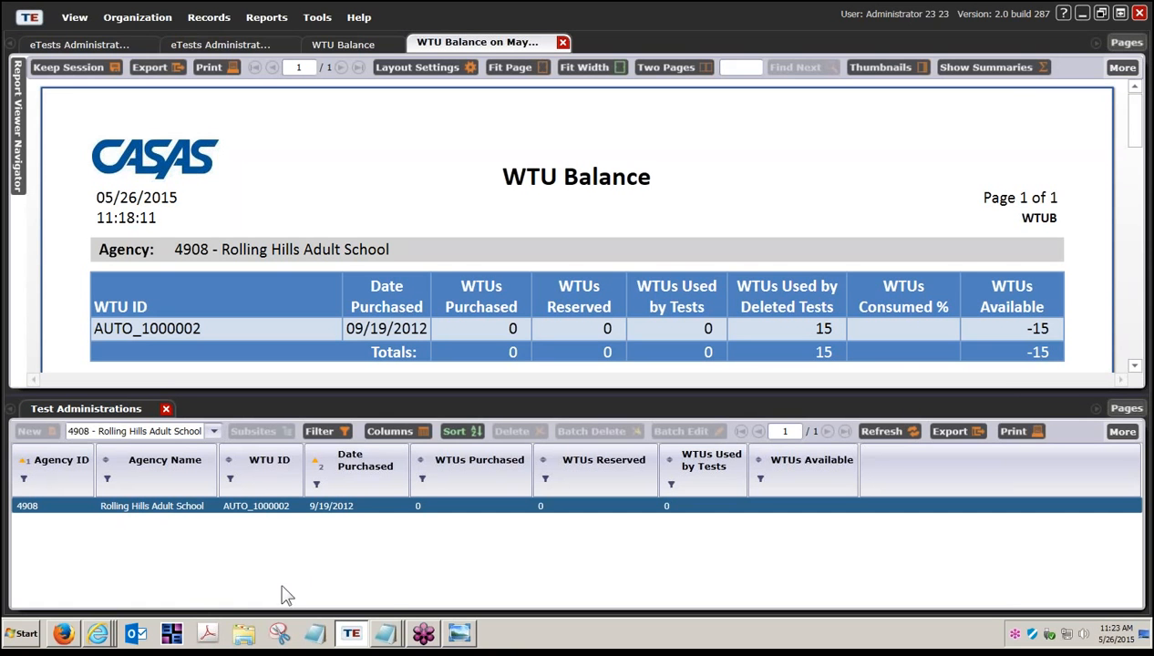
Switch to the CASAS eTests RHAS – Simulation site in Internet Explorer and open its Coordinator/Proctor sign-in page.
{"action": "mouse_move", "coordinate": [103, 636]}
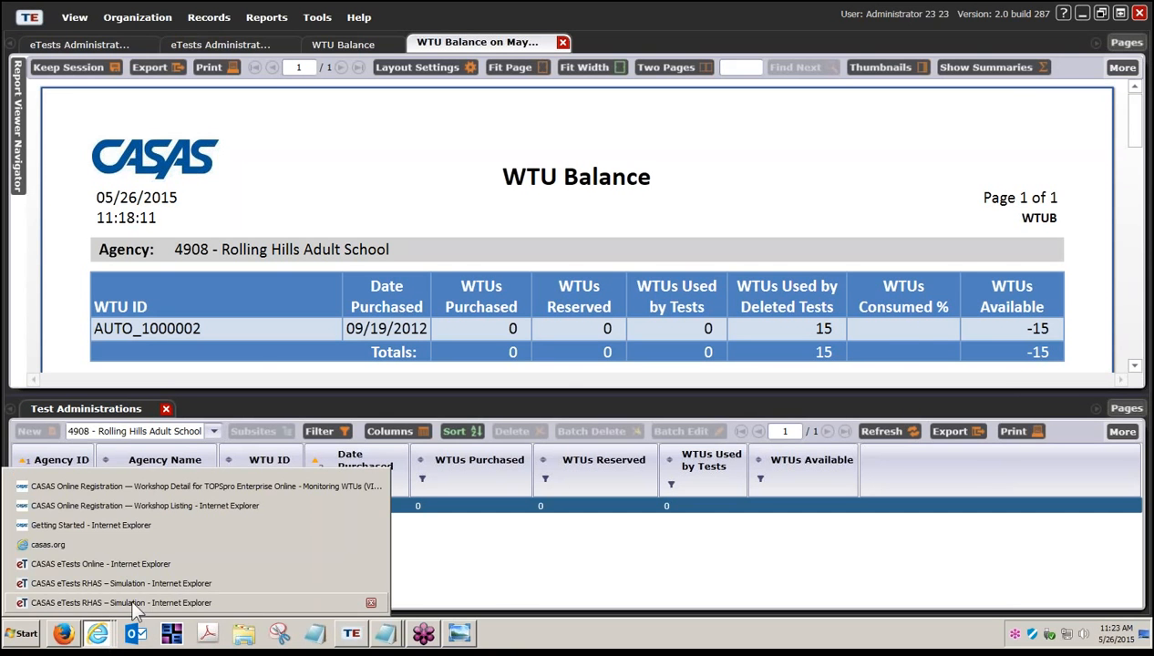
{"action": "left_click", "coordinate": [148, 580]}
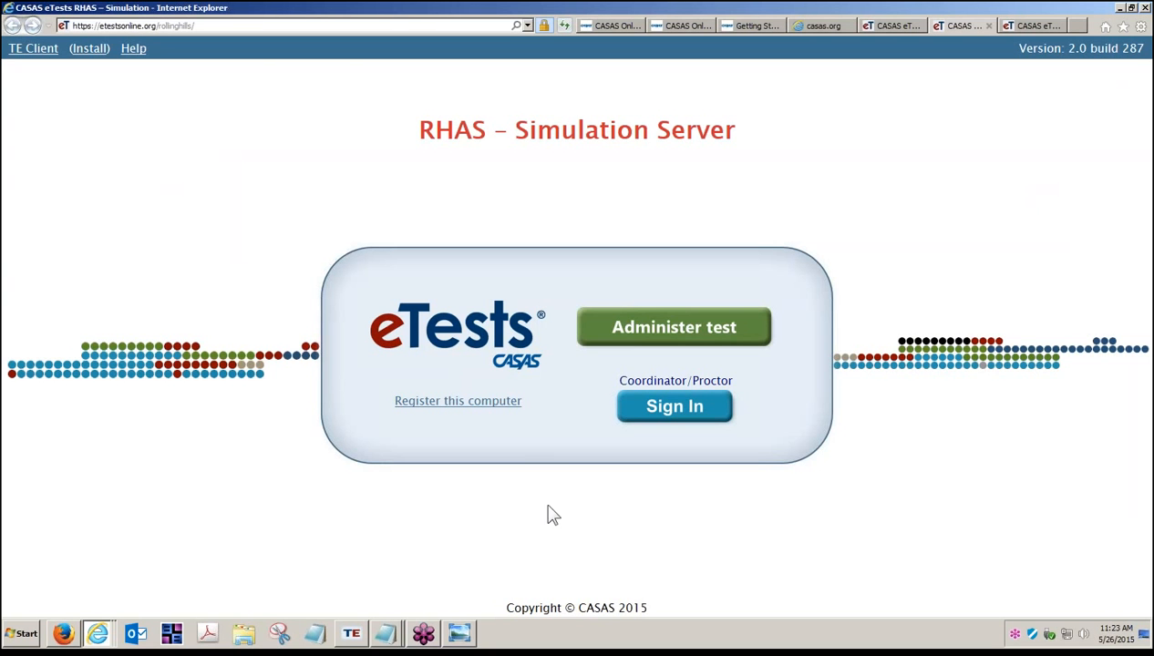
{"action": "left_click", "coordinate": [686, 409]}
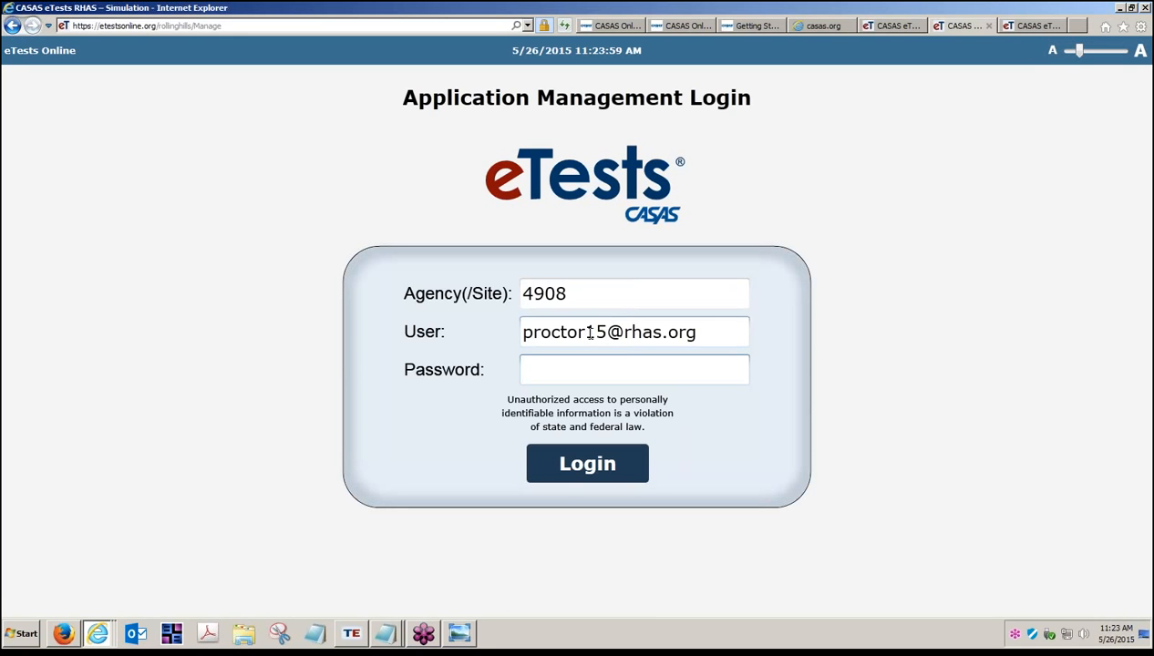
Log in to eTests Application Management by changing the user to the coordinator's e-mail and entering the account password.
{"action": "left_click_drag", "start_coordinate": [607, 333], "coordinate": [509, 338]}
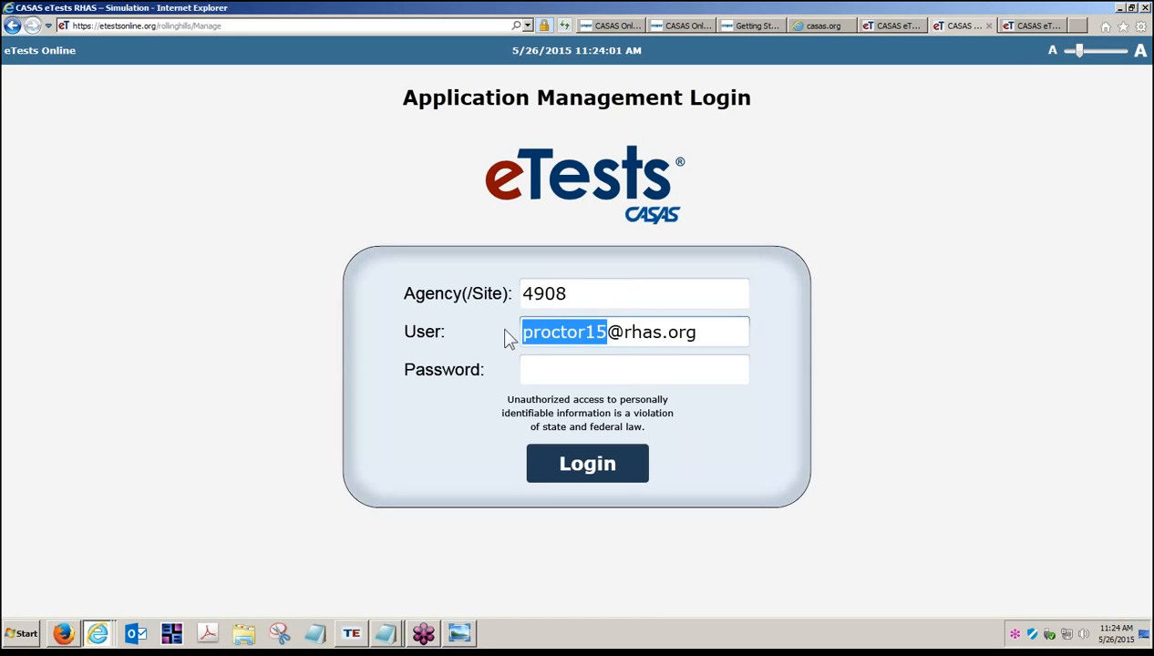
{"action": "type", "text": "coordinator"}
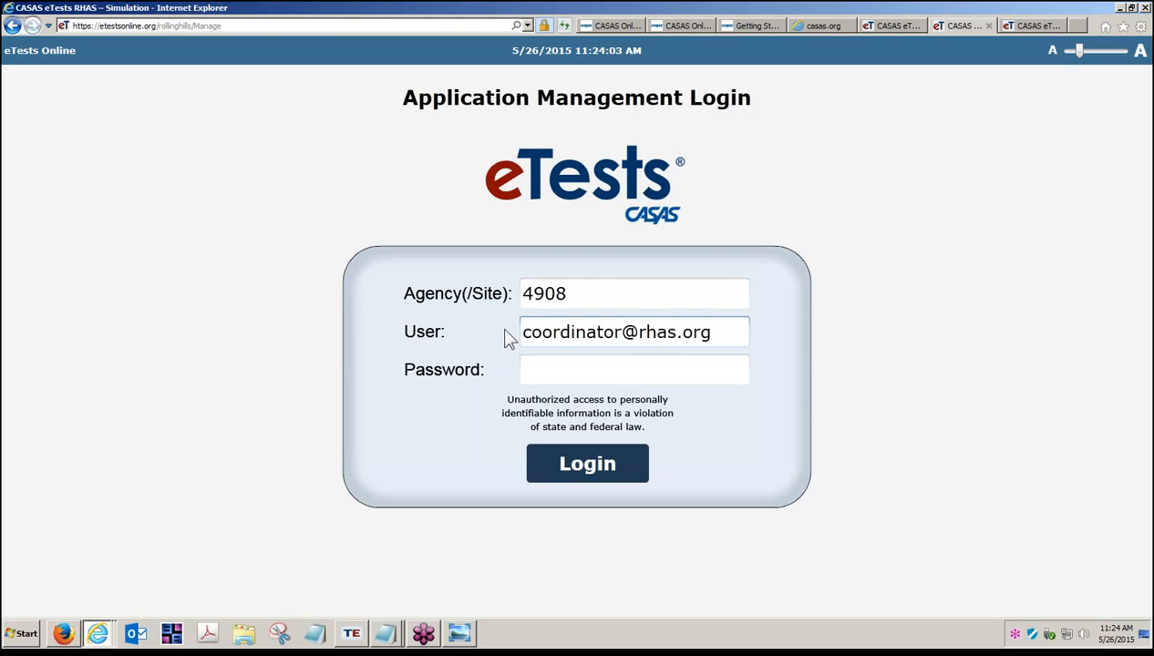
{"action": "type", "text": "23"}
{"action": "key", "text": "Tab"}
{"action": "type", "text": "•••••••"}
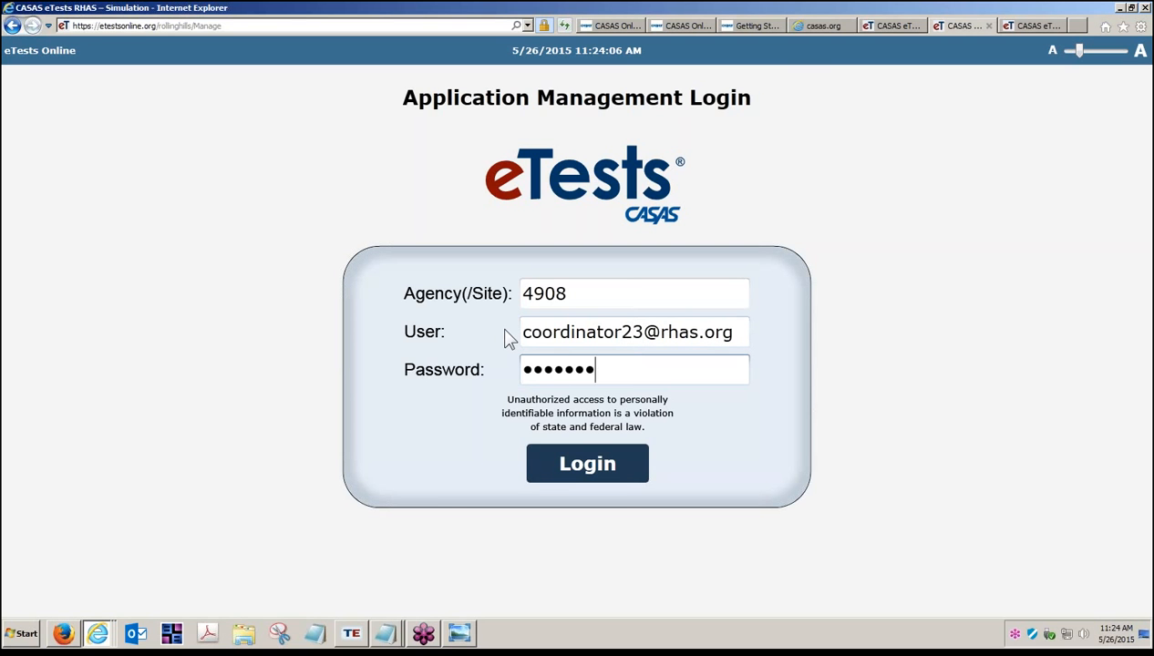
{"action": "type", "text": "••••"}
{"action": "left_click", "coordinate": [631, 480]}
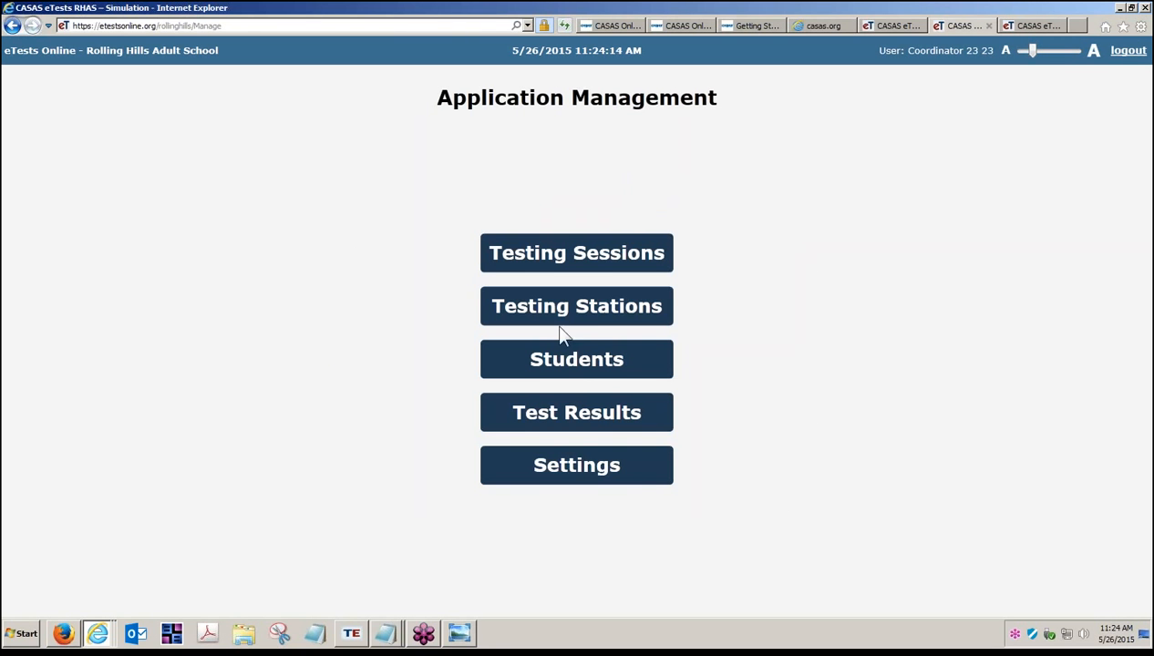
Open Test Results, remove the Test Given in Current Program Year criterion from the filter and refresh the list.
{"action": "left_click", "coordinate": [588, 415]}
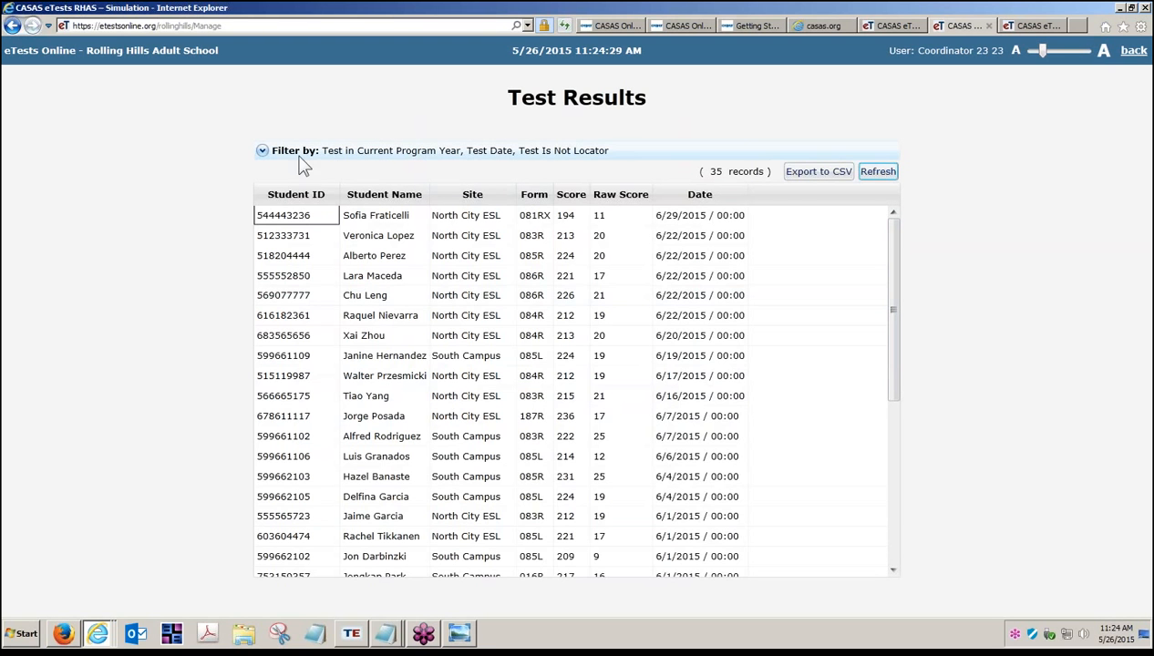
{"action": "left_click", "coordinate": [262, 151]}
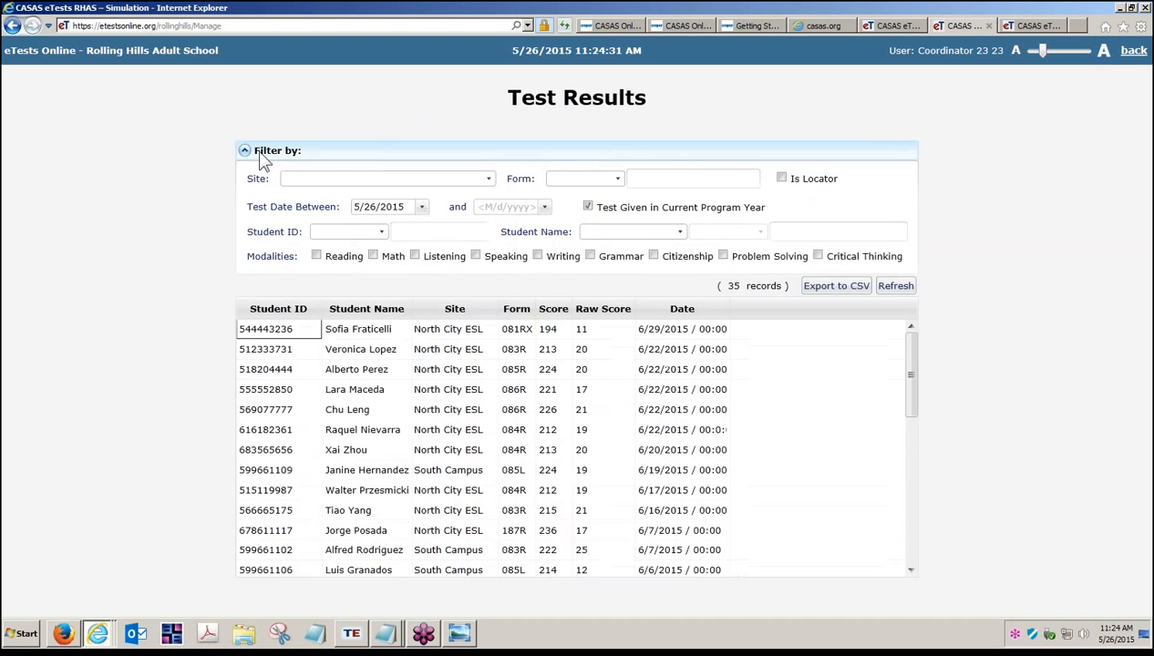
{"action": "left_click", "coordinate": [588, 206]}
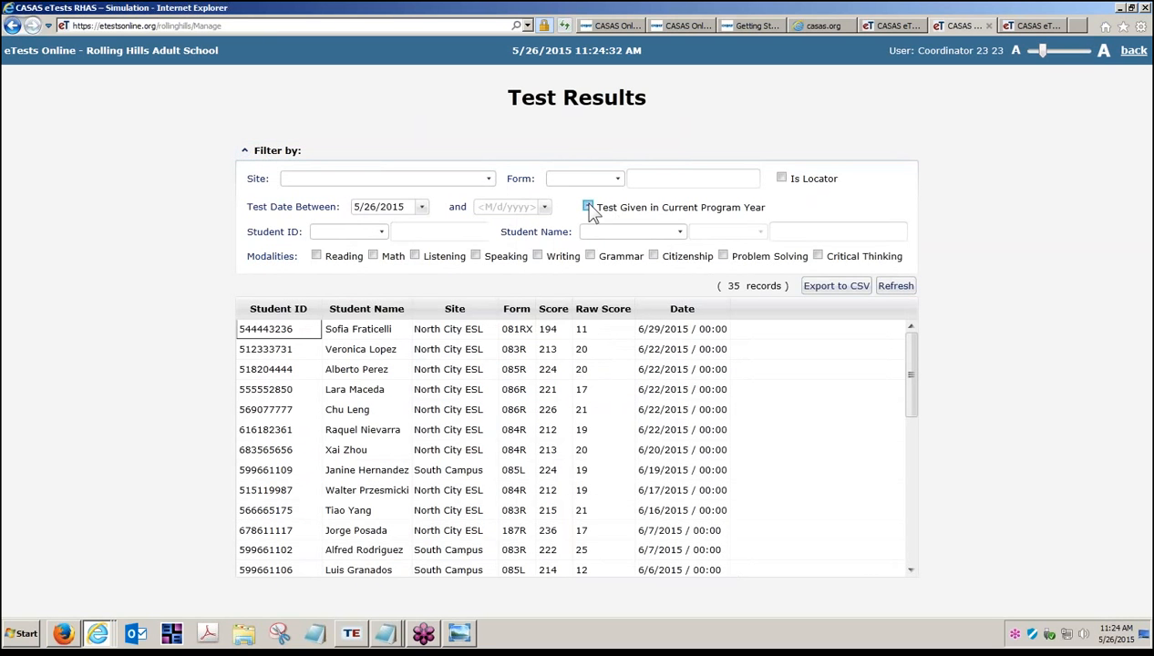
{"action": "left_click", "coordinate": [901, 290]}
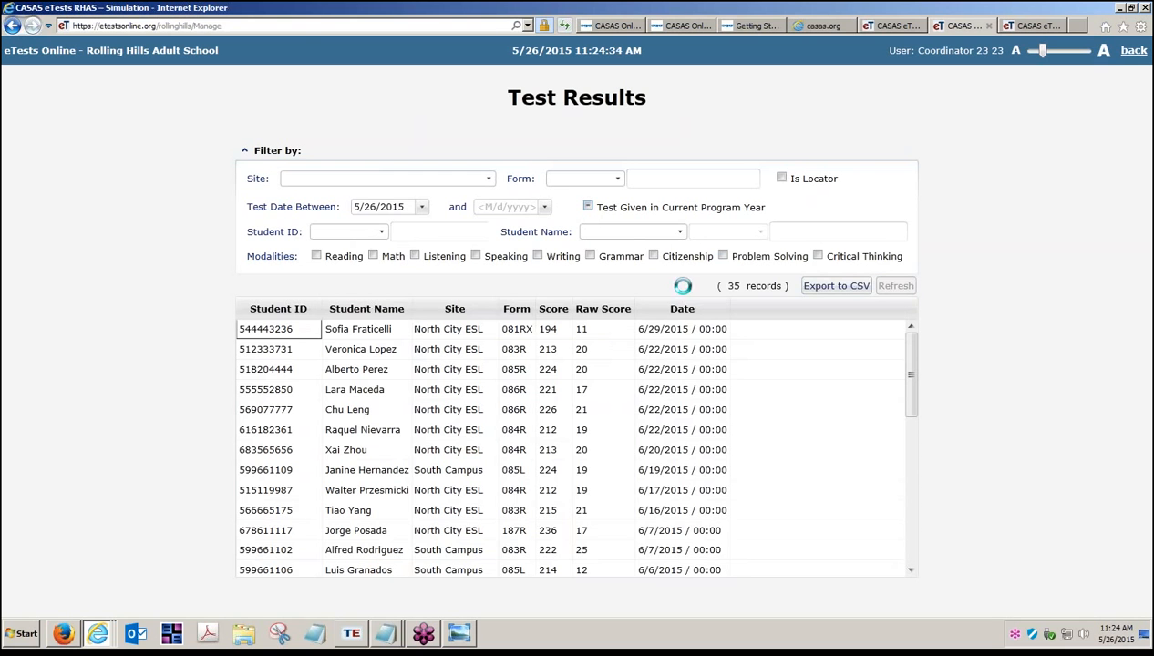
{"action": "left_click", "coordinate": [245, 150]}
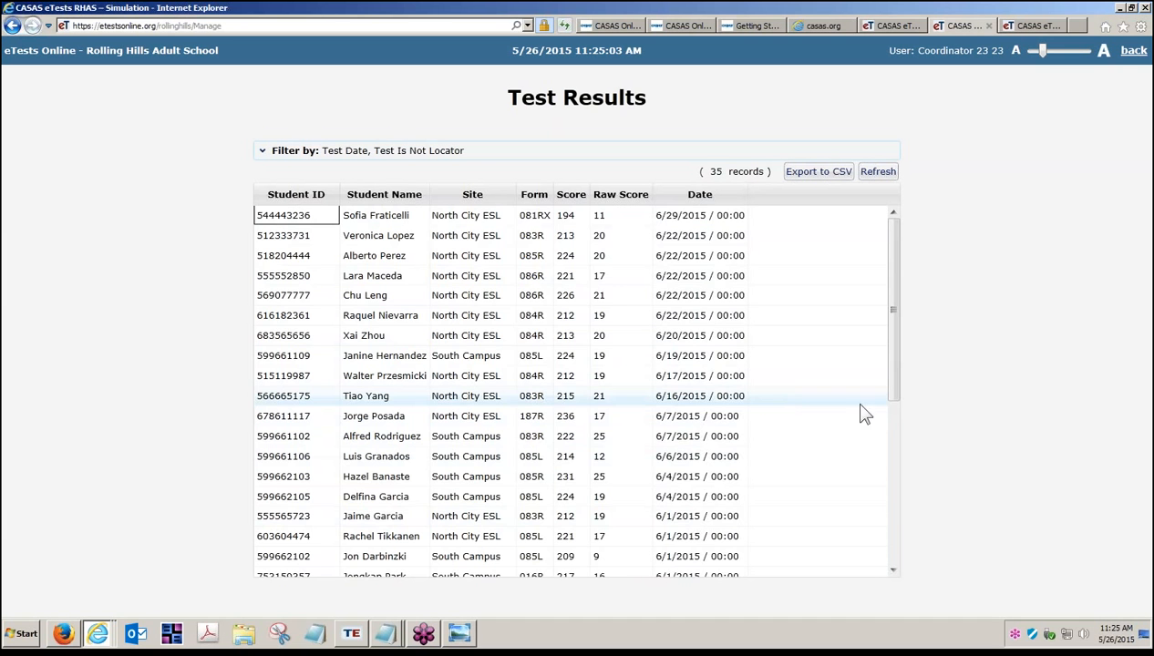
{"action": "mouse_move", "coordinate": [898, 401]}
{"action": "left_mouse_down"}
{"action": "mouse_move", "coordinate": [902, 520]}
{"action": "mouse_move", "coordinate": [886, 557]}
{"action": "mouse_move", "coordinate": [890, 393]}
{"action": "left_mouse_up"}
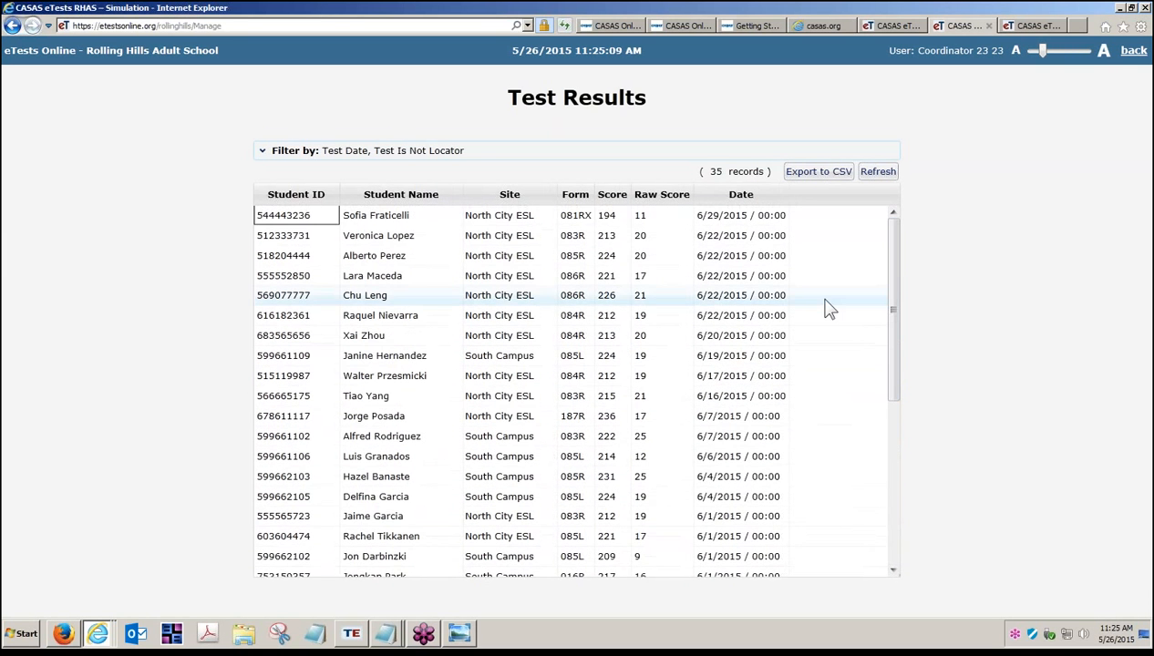
Set the Test Results filter's starting test date to 7/1/2014, refresh the records and collapse the filter.
{"action": "left_click", "coordinate": [262, 151]}
{"action": "left_click", "coordinate": [423, 208]}
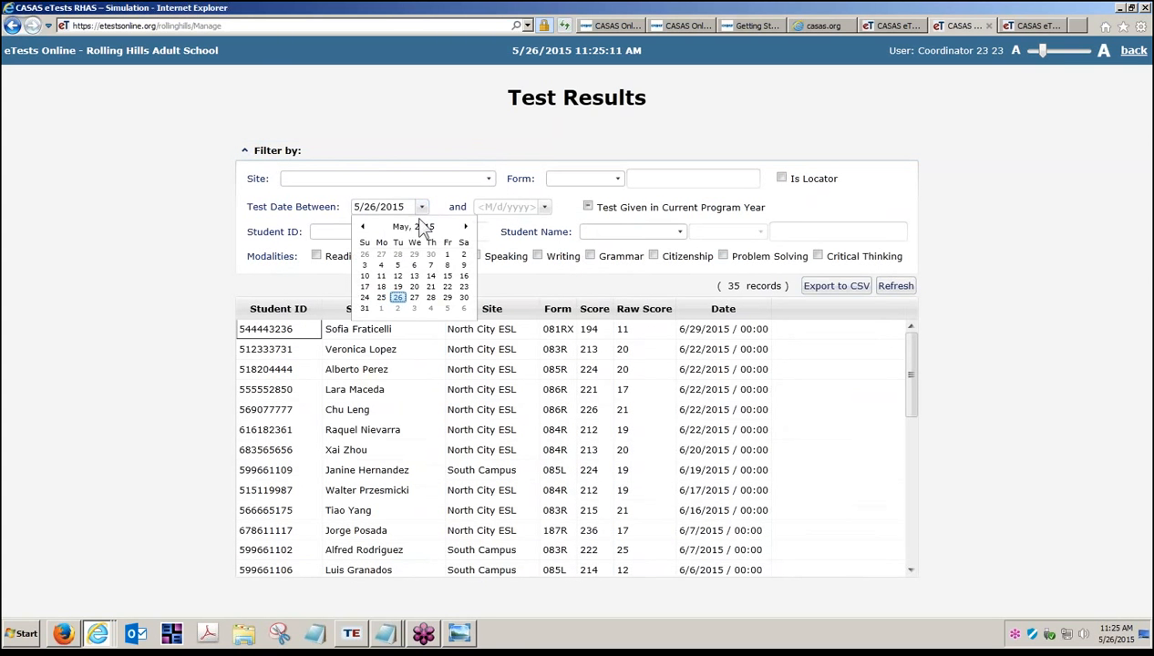
{"action": "left_click", "coordinate": [408, 228]}
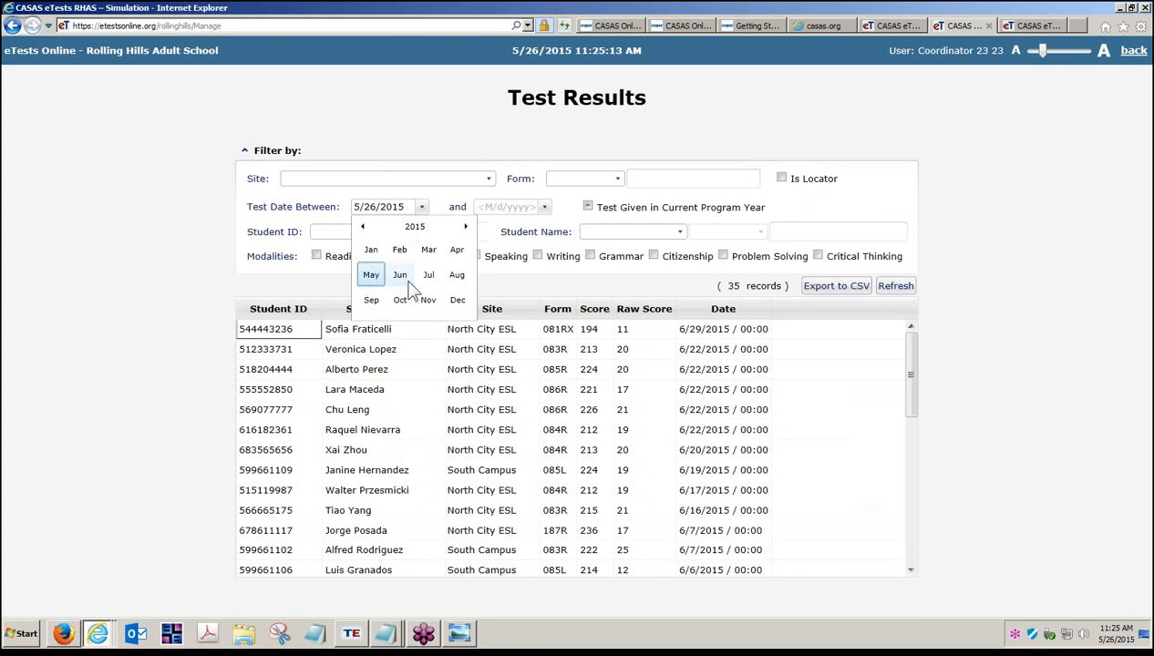
{"action": "left_click", "coordinate": [363, 226]}
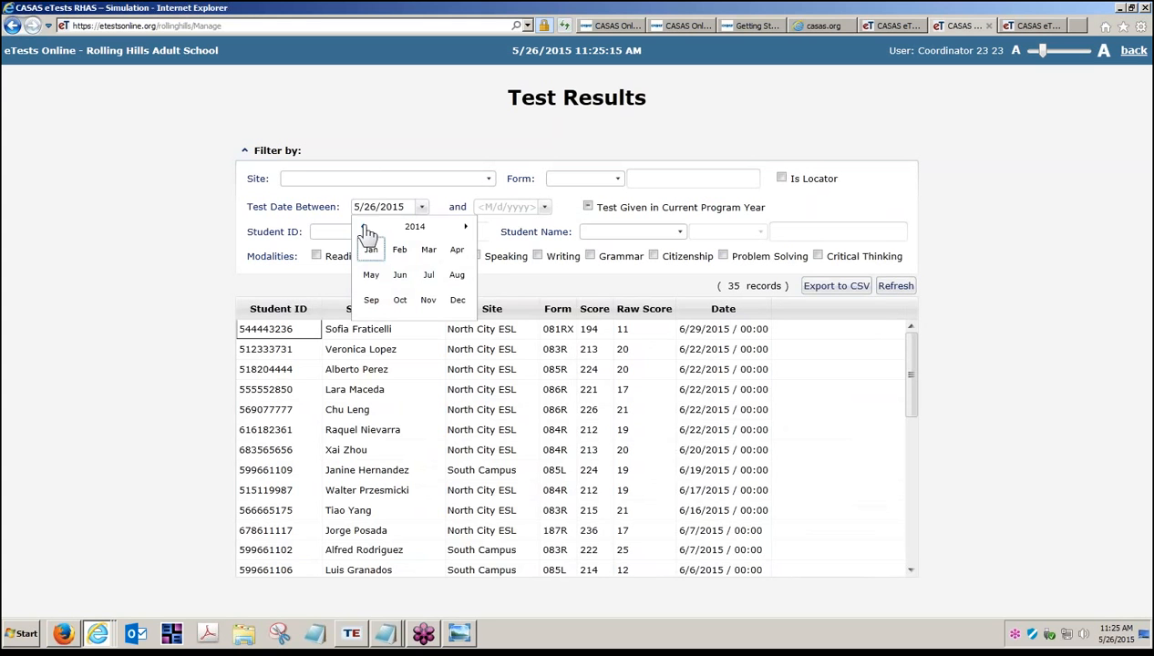
{"action": "left_click", "coordinate": [429, 281]}
{"action": "left_click", "coordinate": [399, 257]}
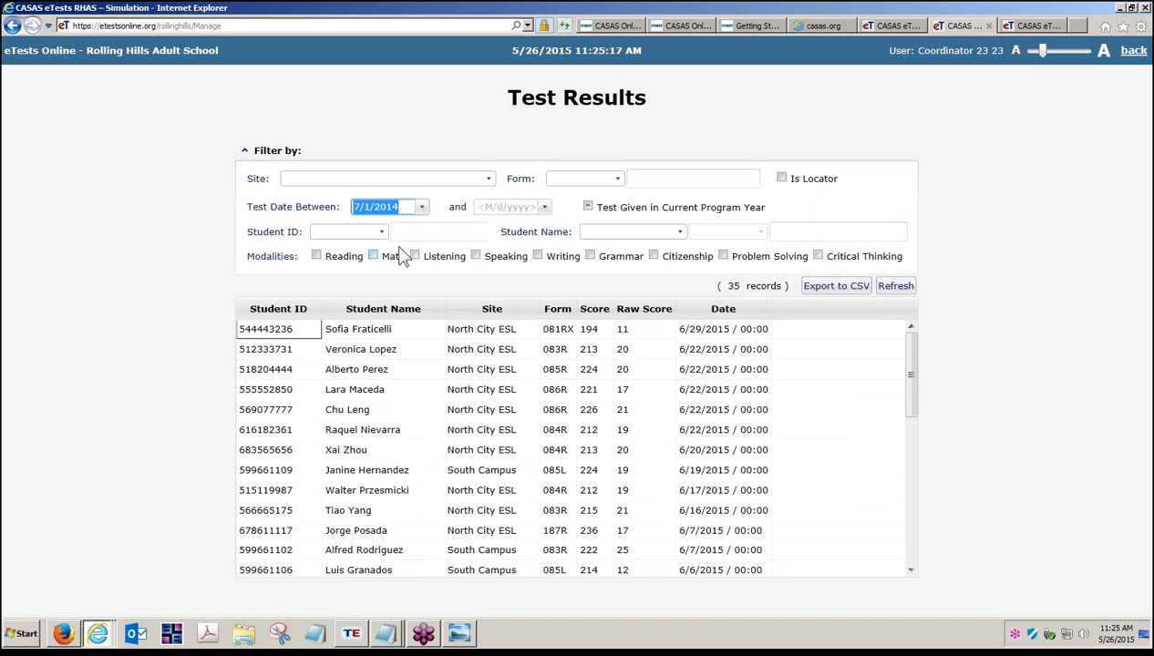
{"action": "left_click", "coordinate": [895, 287]}
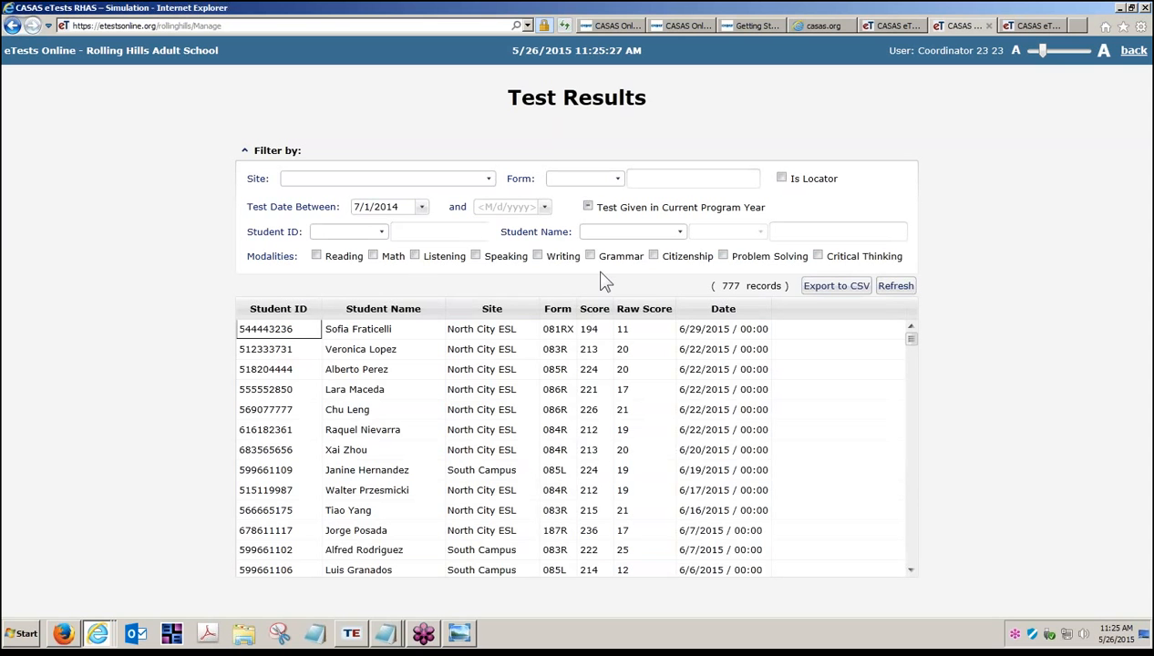
{"action": "left_click", "coordinate": [244, 152]}
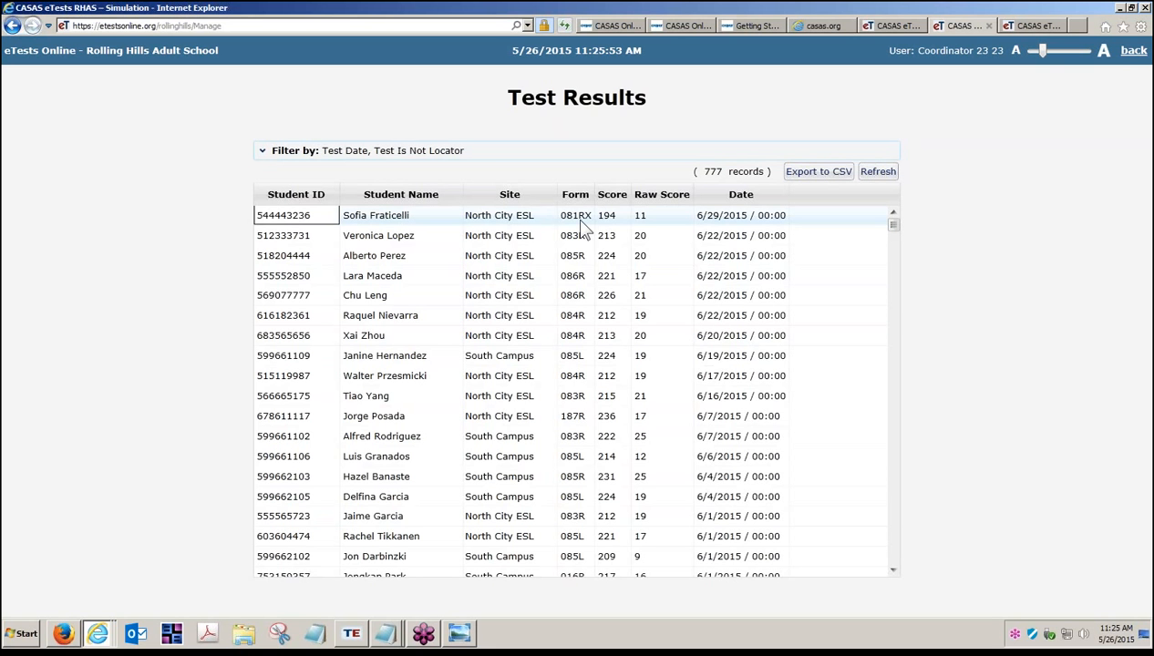
Leave Test Results, log out of Application Management and return to the RHAS – Simulation Server start page.
{"action": "left_click", "coordinate": [1133, 51]}
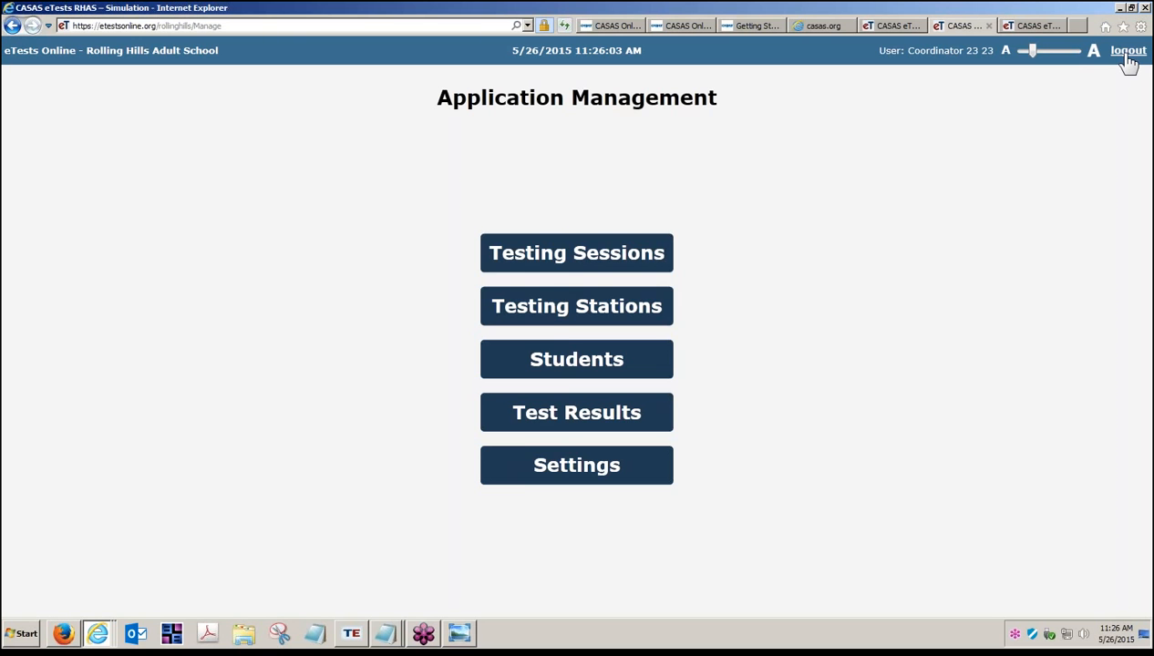
{"action": "left_click", "coordinate": [1129, 52]}
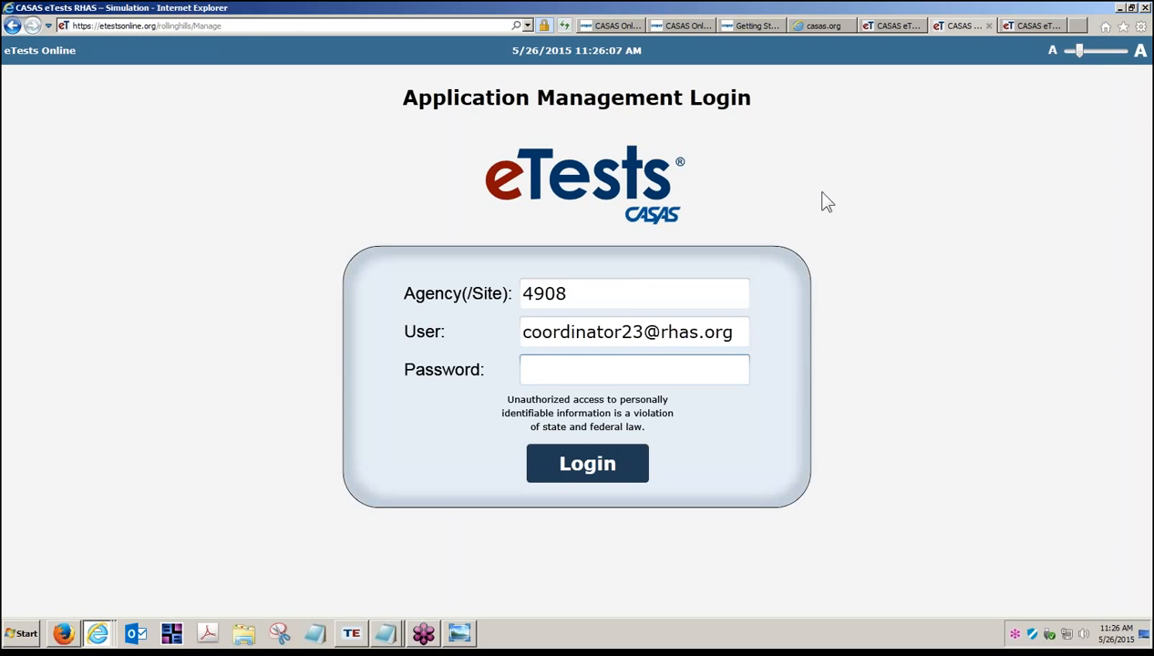
{"action": "left_click", "coordinate": [11, 27]}
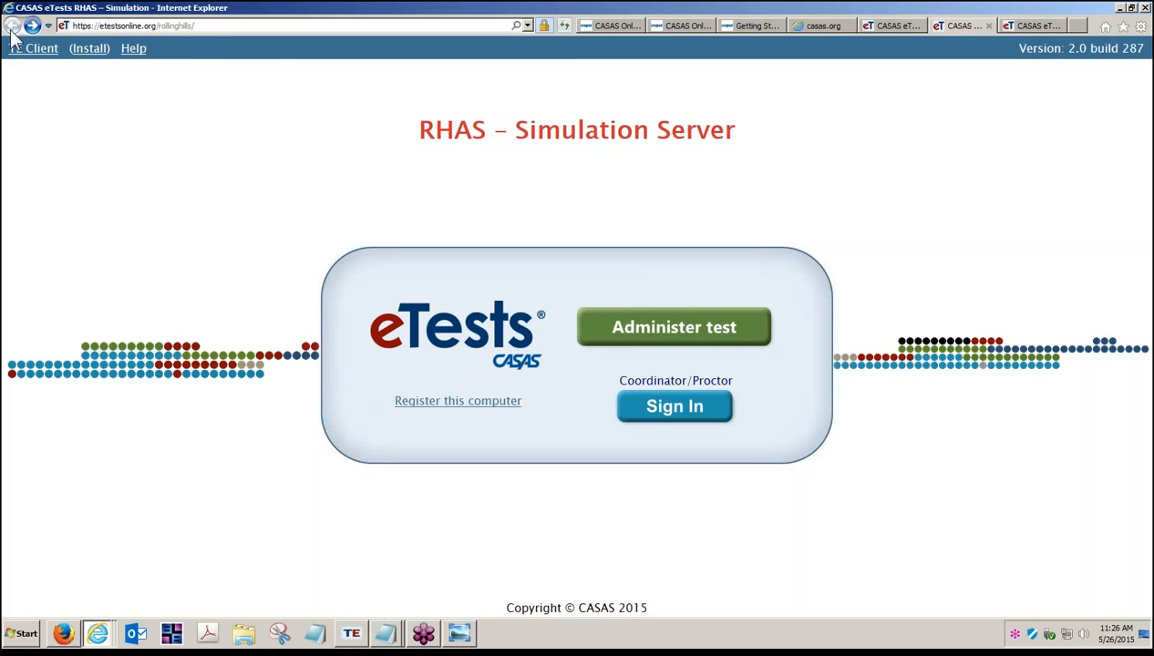
Open the Order CASAS eTests page on the CASAS website and examine its login note and test-unit pricing.
{"action": "left_click", "coordinate": [686, 30]}
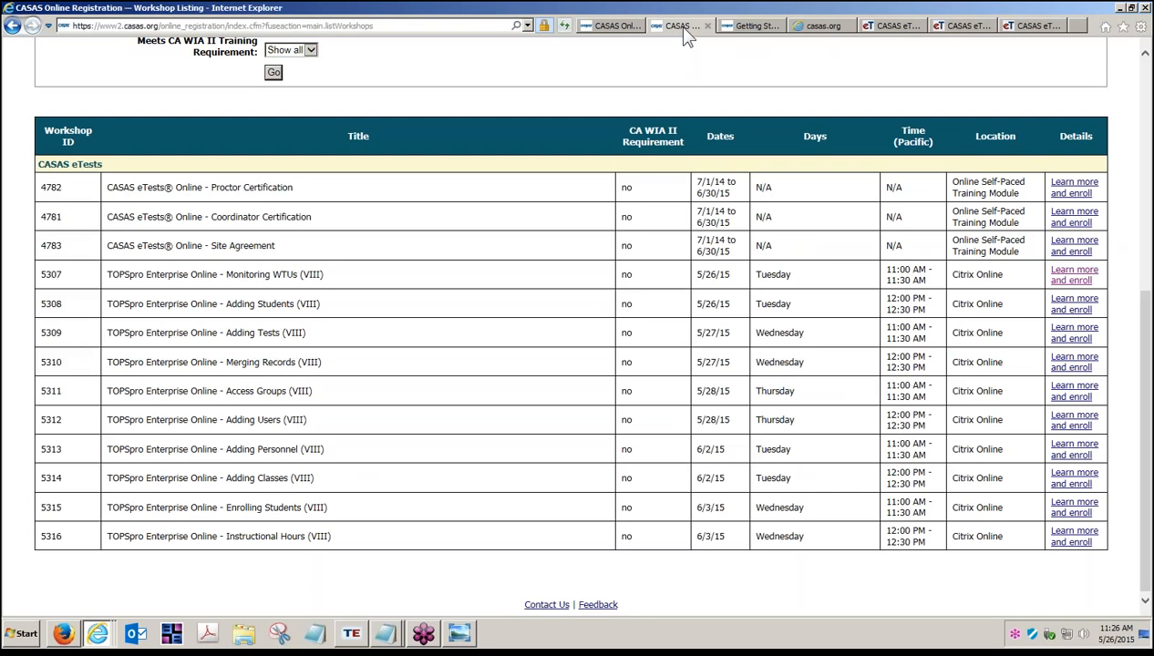
{"action": "scroll", "coordinate": [676, 153], "scroll_direction": "up", "scroll_amount": 5}
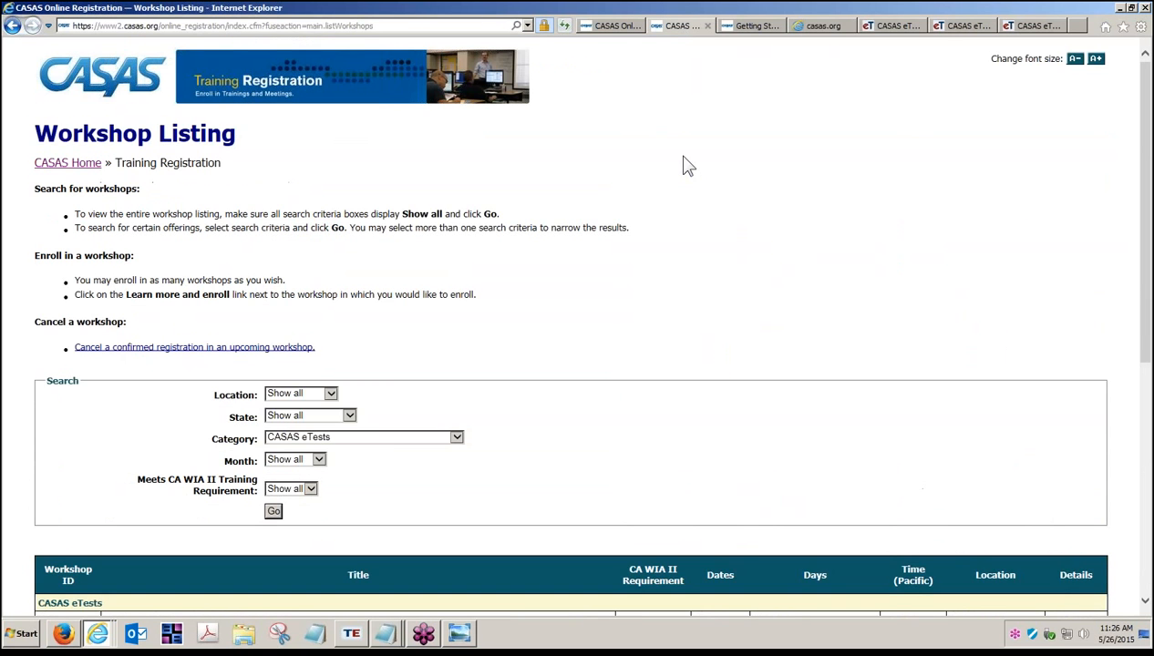
{"action": "left_click", "coordinate": [748, 27]}
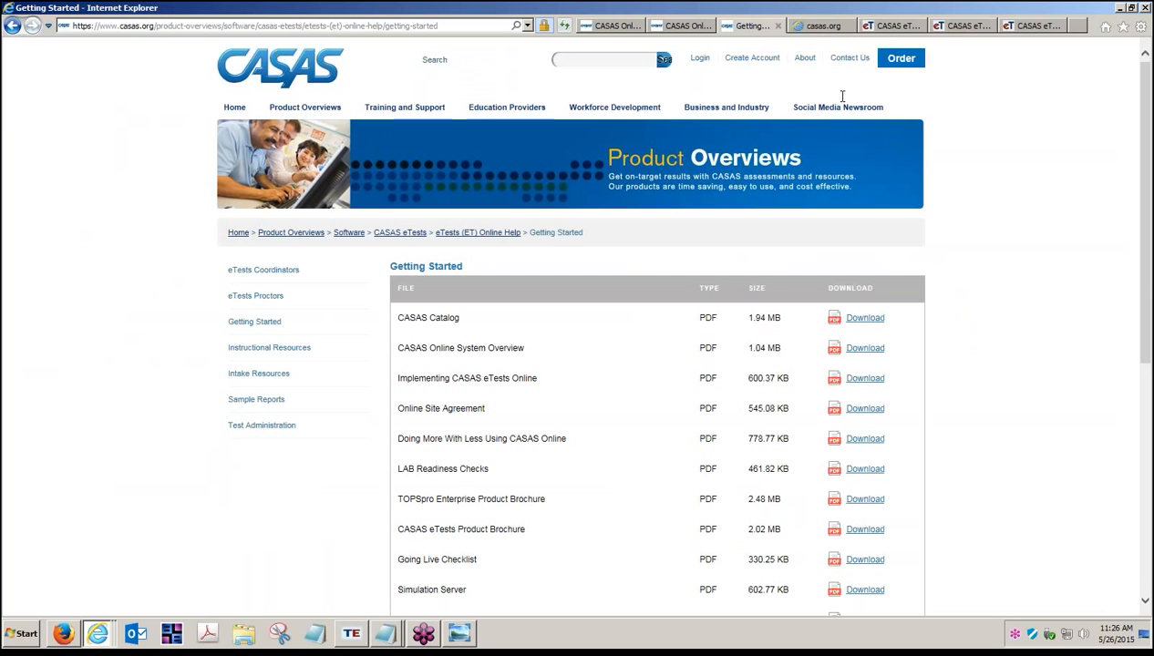
{"action": "left_click", "coordinate": [908, 71]}
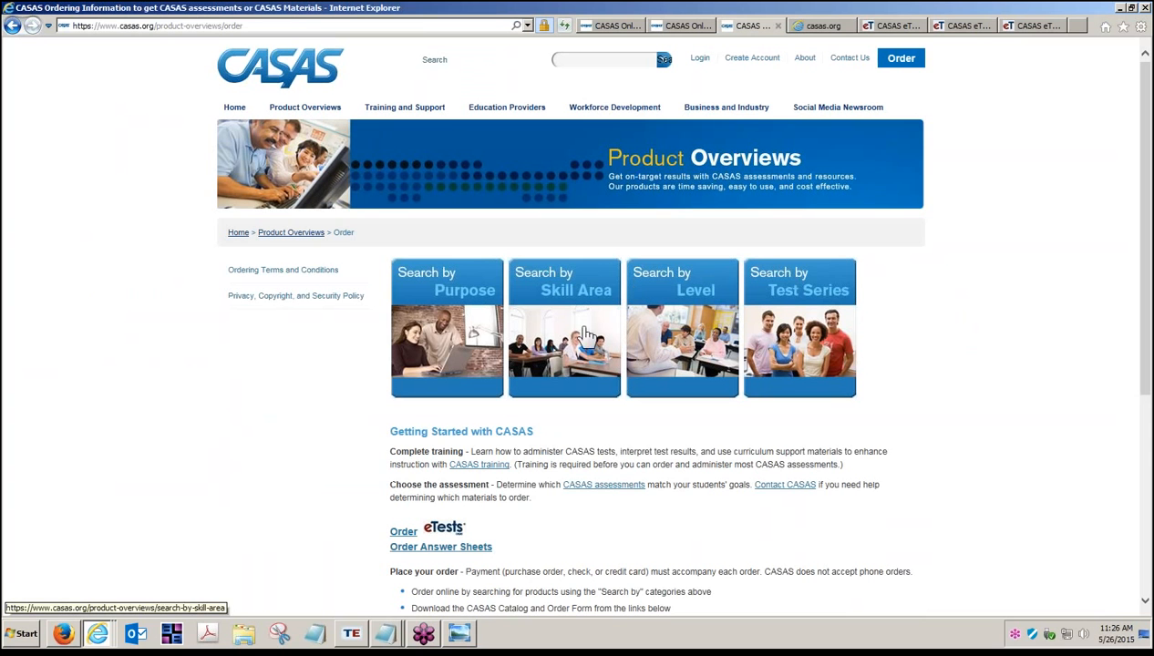
{"action": "left_click", "coordinate": [406, 535]}
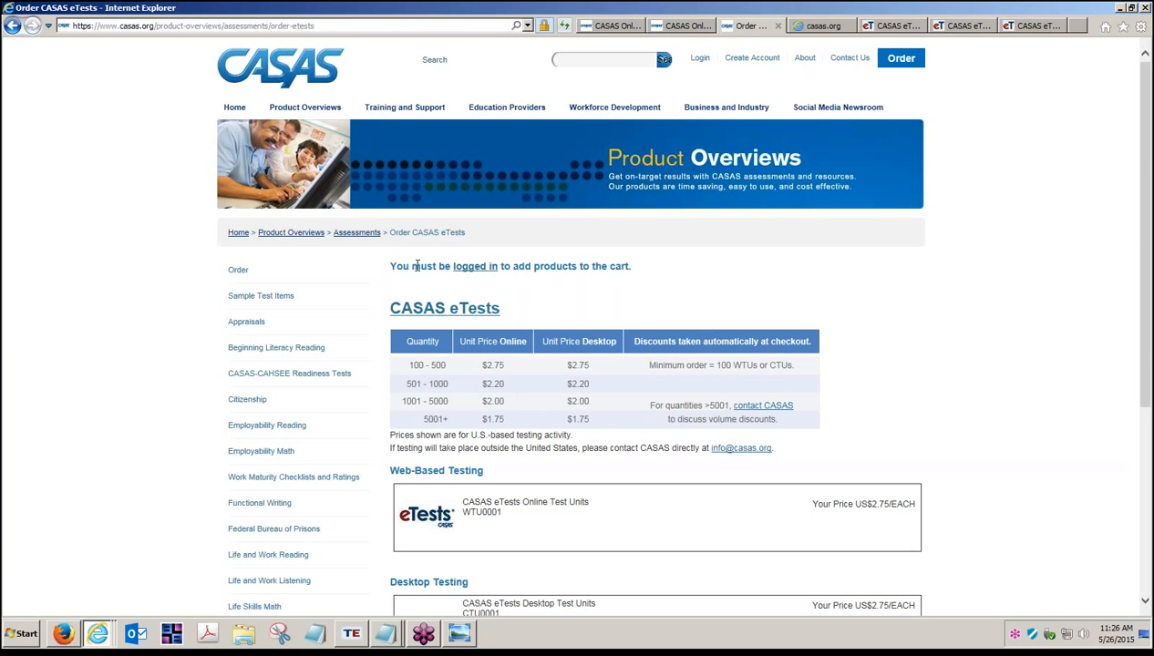
{"action": "left_click_drag", "start_coordinate": [390, 267], "coordinate": [461, 269]}
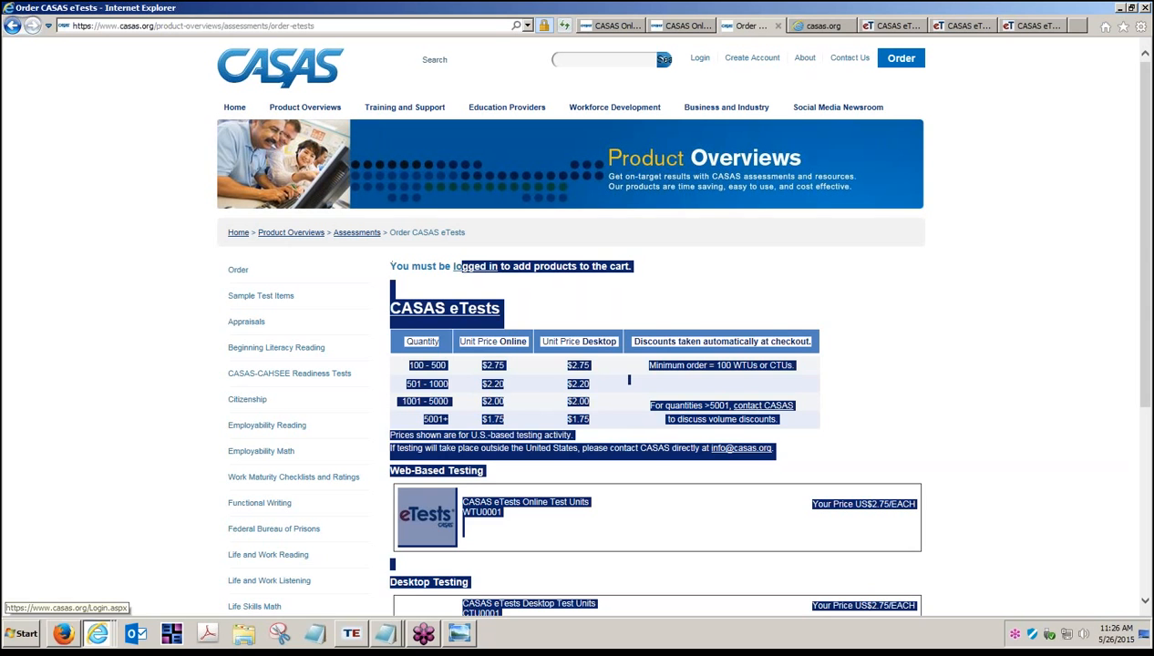
{"action": "left_click", "coordinate": [462, 284]}
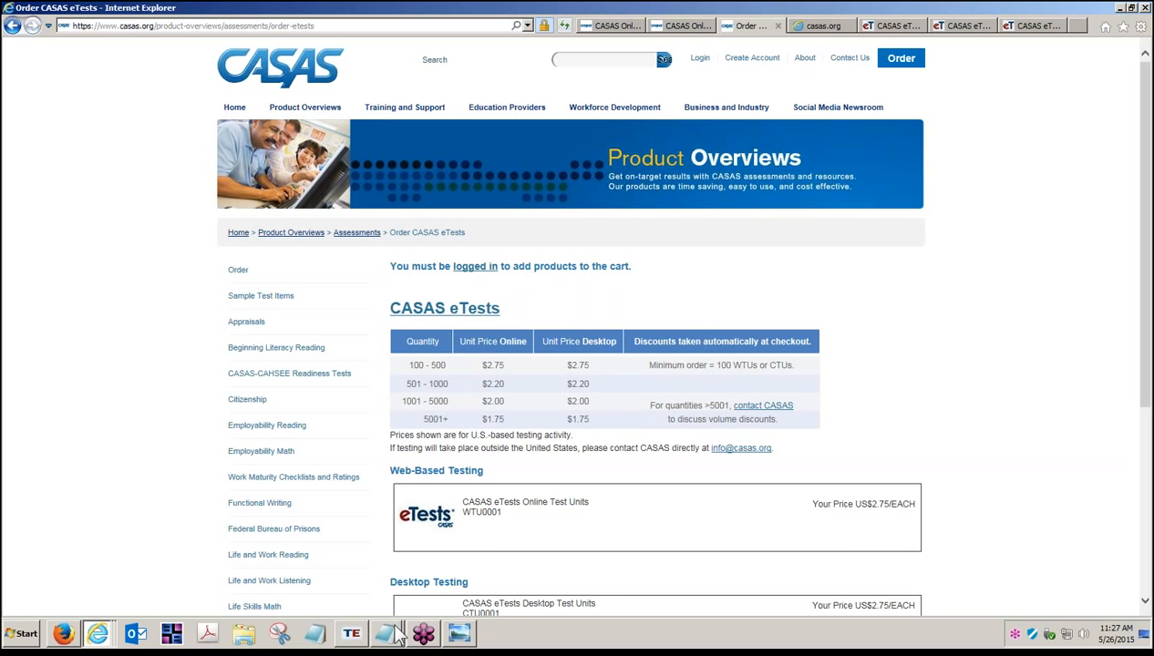
Switch to TOPSpro Enterprise and close all open pages in both page groups, including WTU Balance and Test Administrations.
{"action": "left_click", "coordinate": [360, 635]}
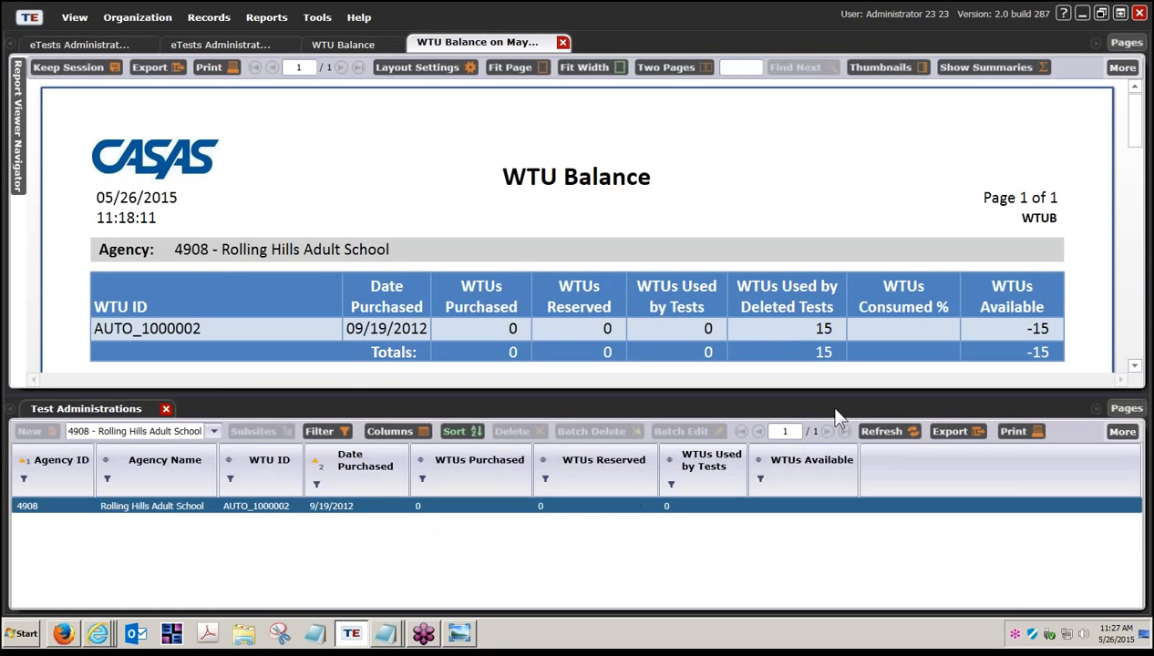
{"action": "left_click", "coordinate": [1125, 42]}
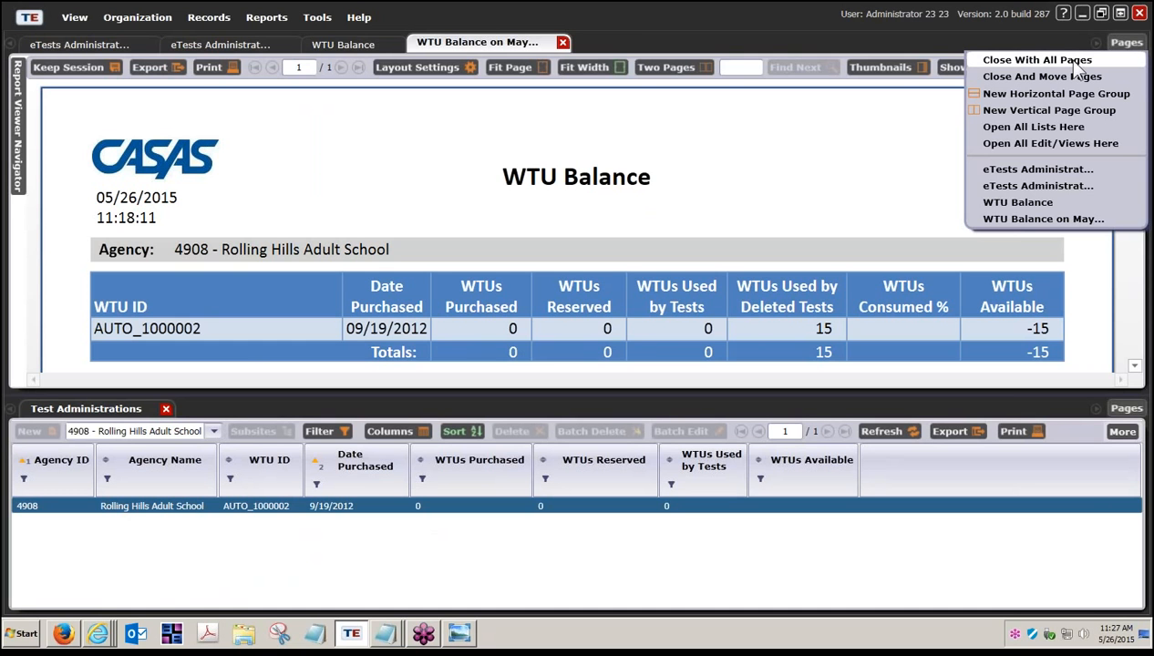
{"action": "left_click", "coordinate": [1077, 62]}
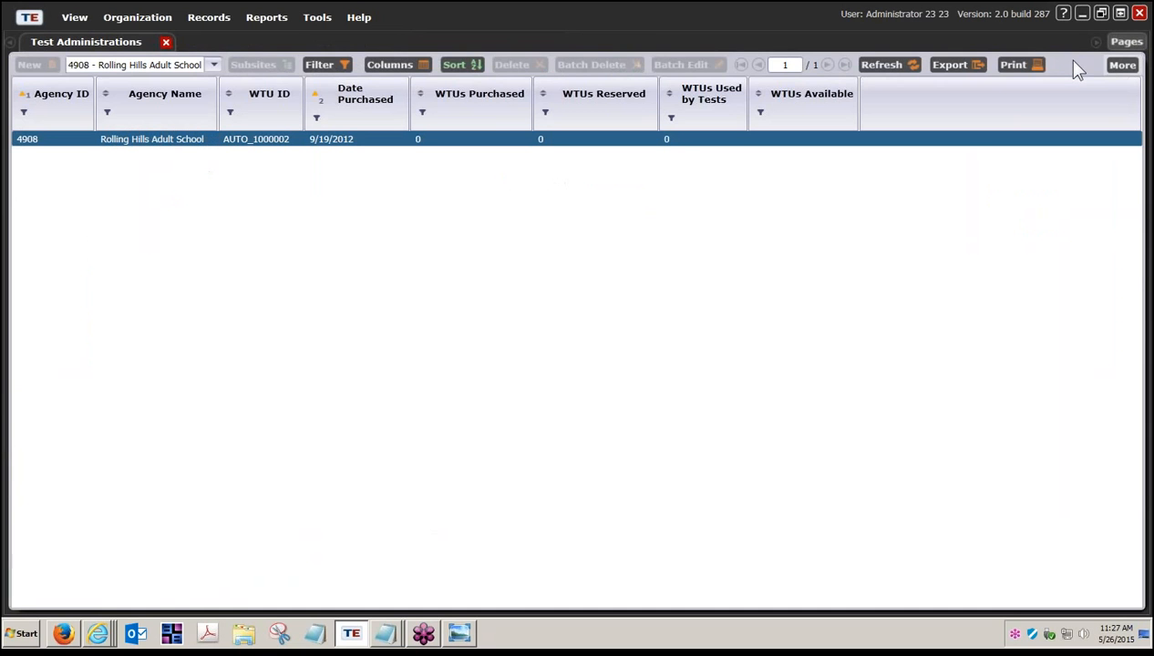
{"action": "left_click", "coordinate": [1127, 43]}
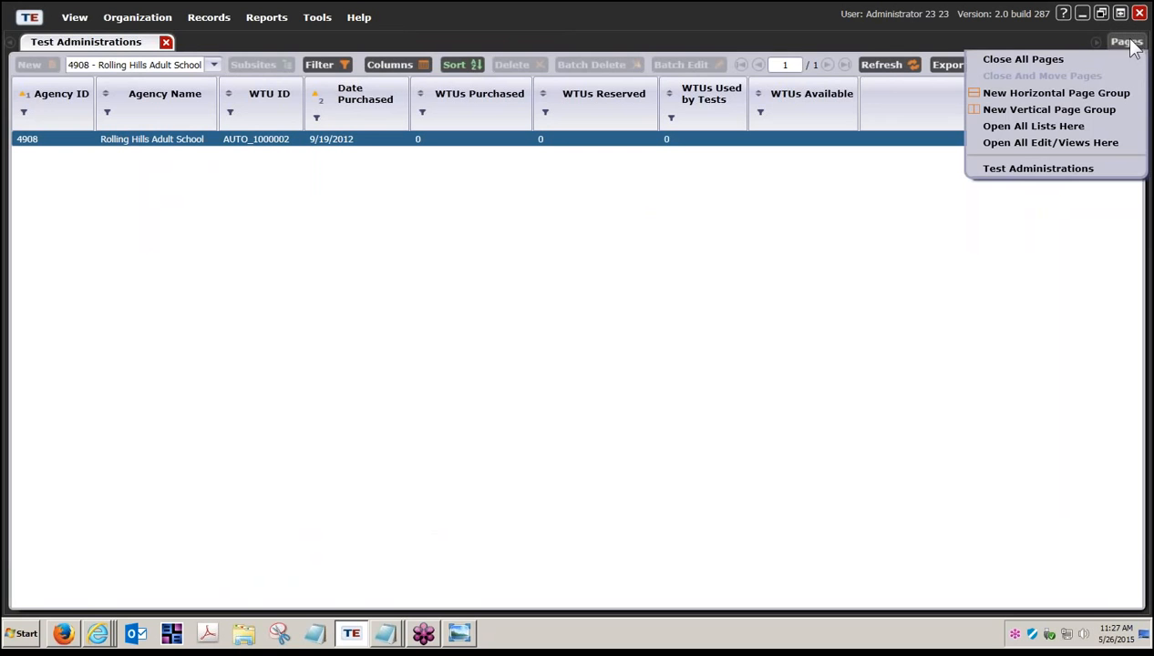
{"action": "left_click", "coordinate": [1047, 60]}
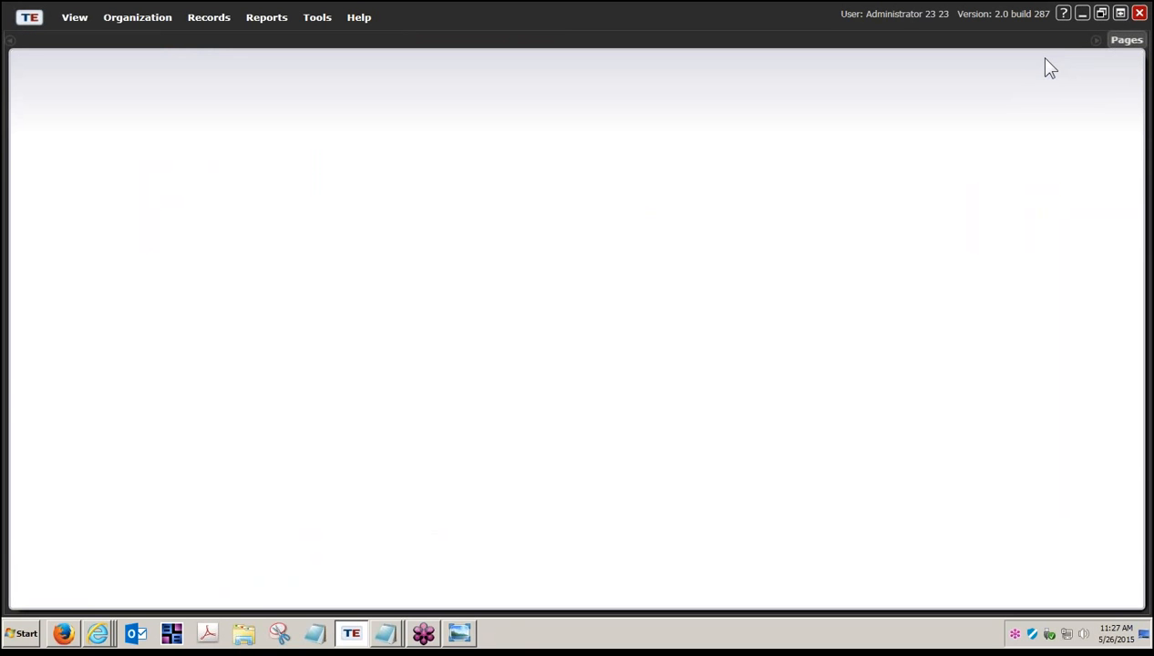
Disconnect from the eTests Simulation server and exit TOPSpro Enterprise.
{"action": "left_click", "coordinate": [31, 18]}
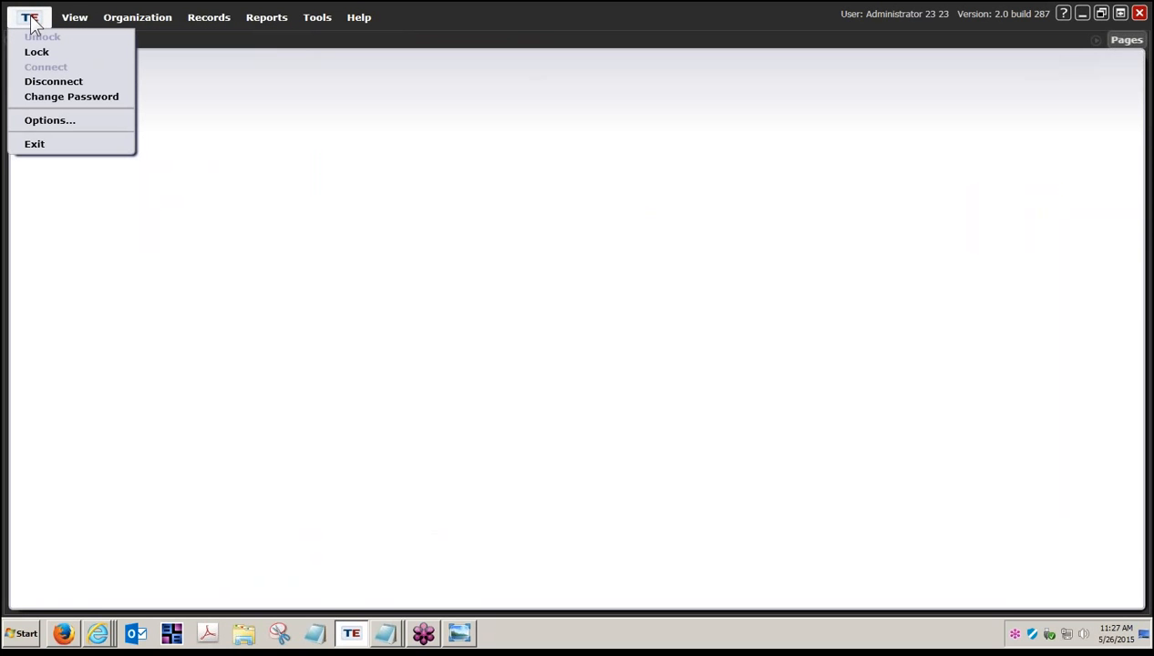
{"action": "left_click", "coordinate": [47, 82]}
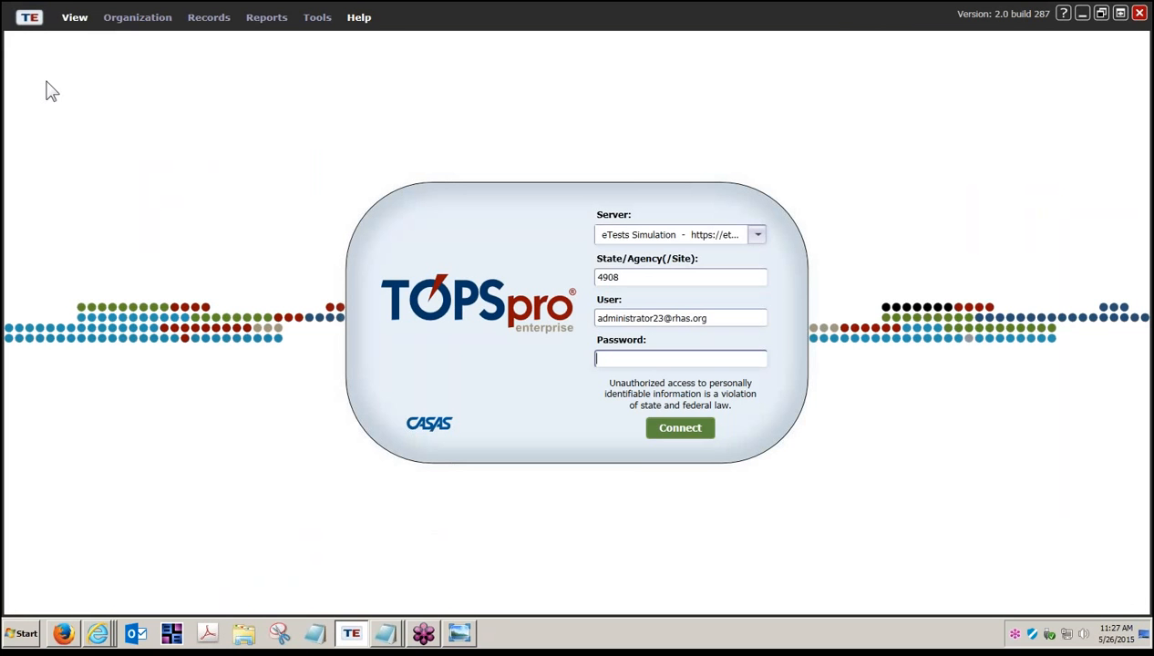
{"action": "left_click", "coordinate": [31, 18]}
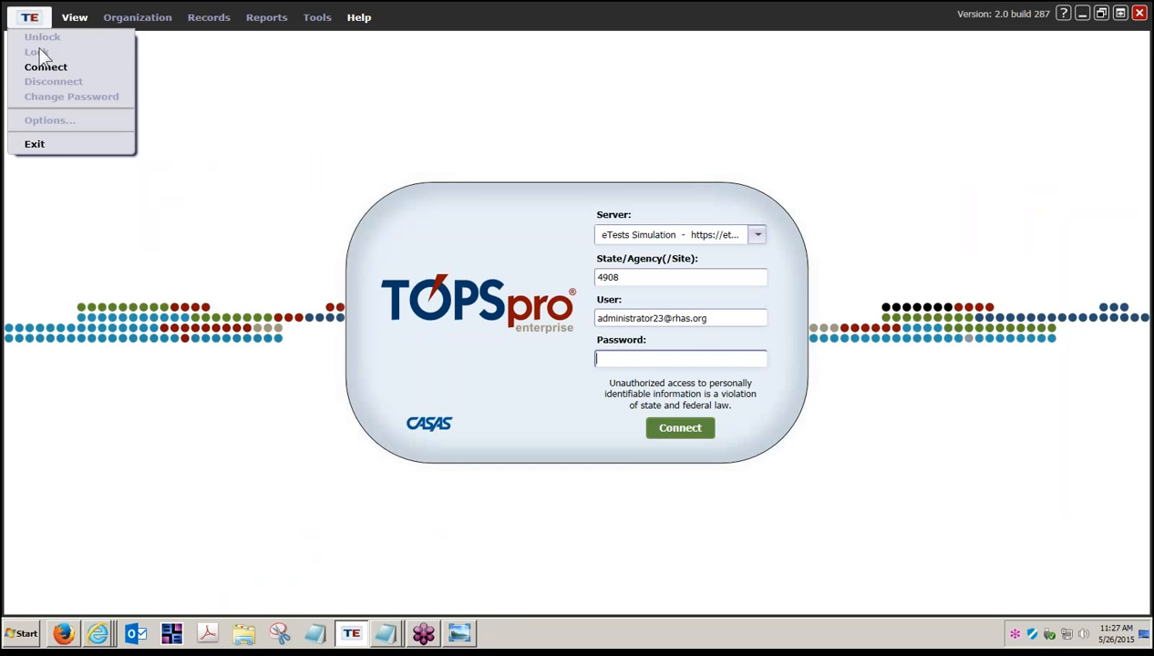
{"action": "left_click", "coordinate": [35, 145]}
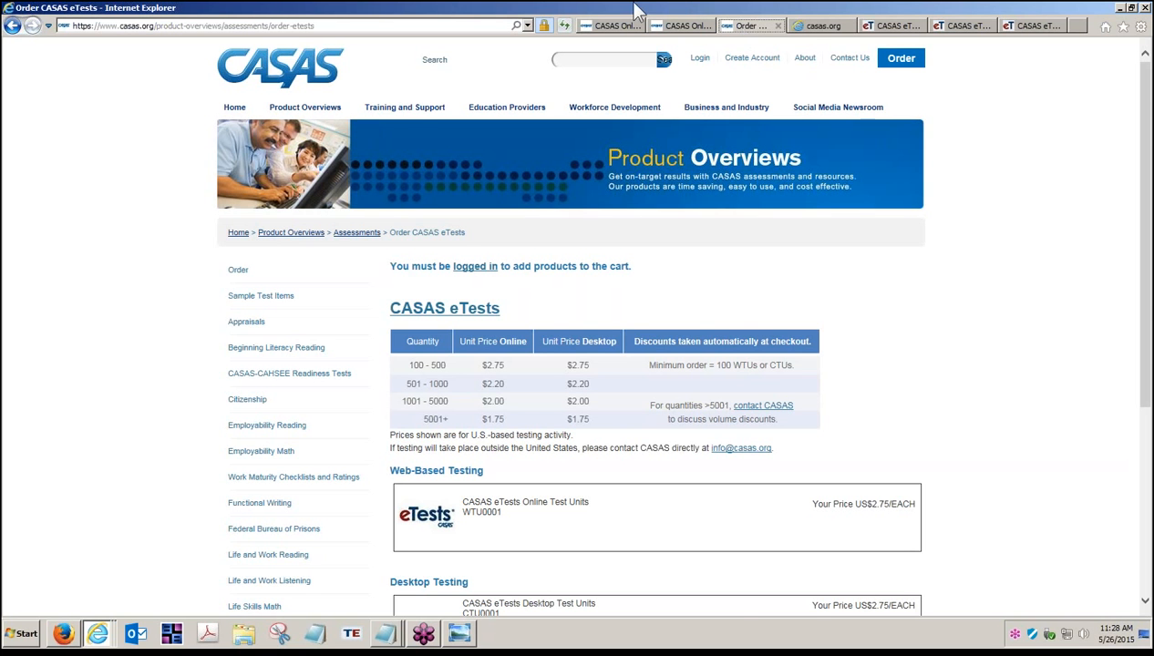
Browse the CASAS site's Training and Support, eTests (ET) Online Help and Social Media Newsroom pages.
{"action": "left_click", "coordinate": [411, 109]}
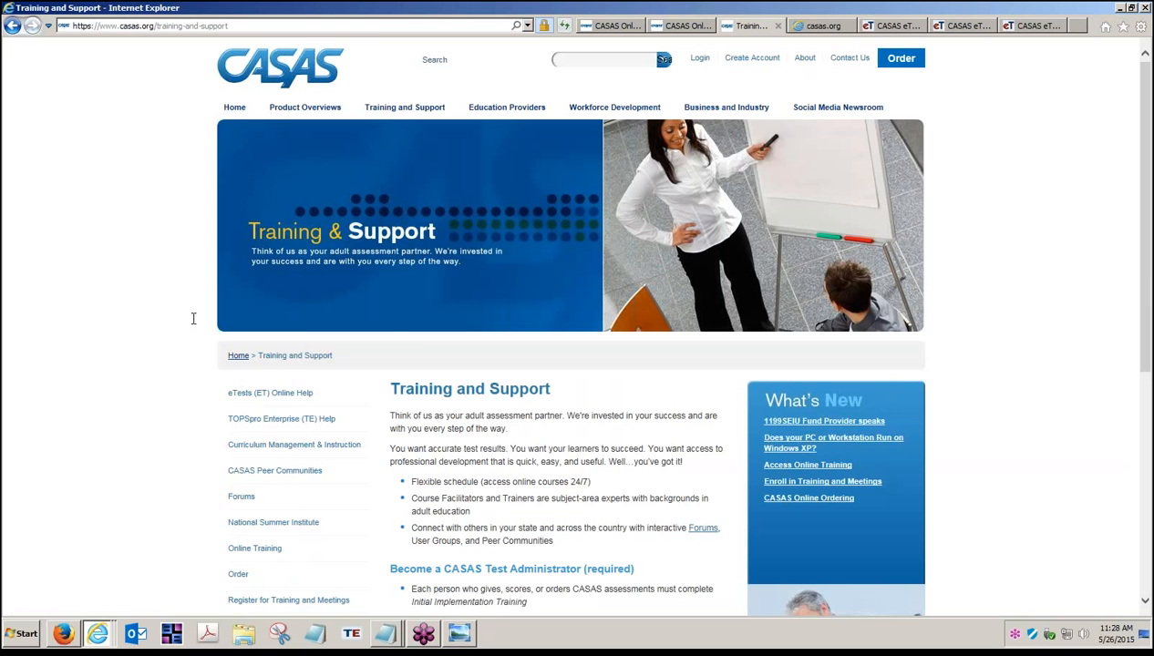
{"action": "left_click", "coordinate": [288, 394]}
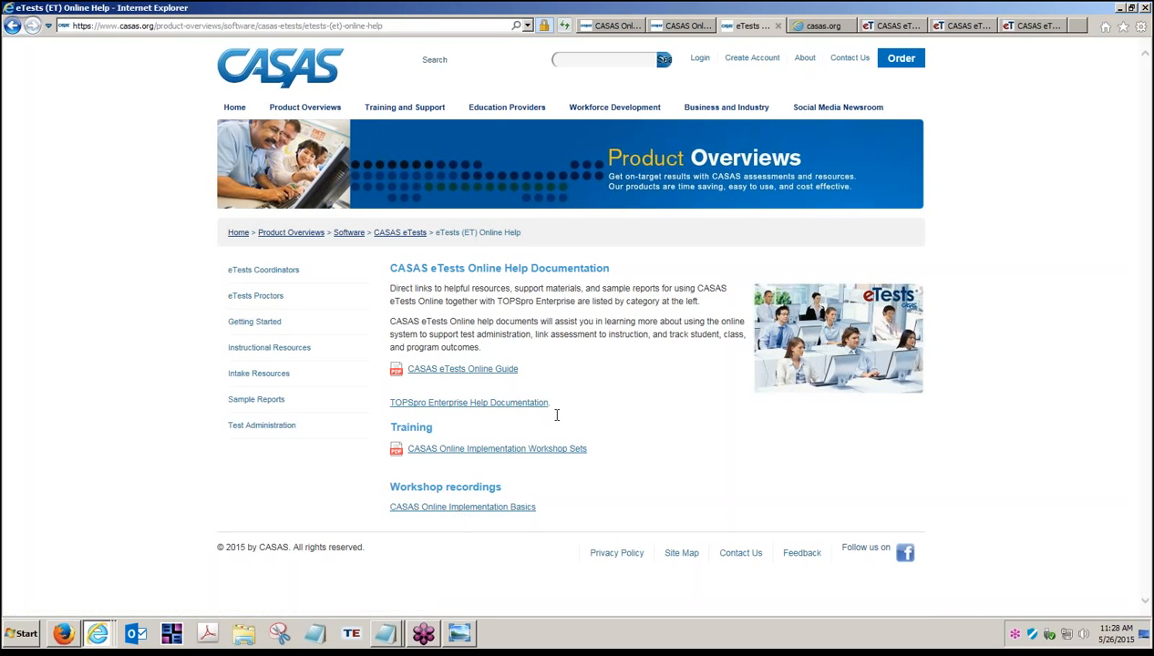
{"action": "left_click", "coordinate": [827, 109]}
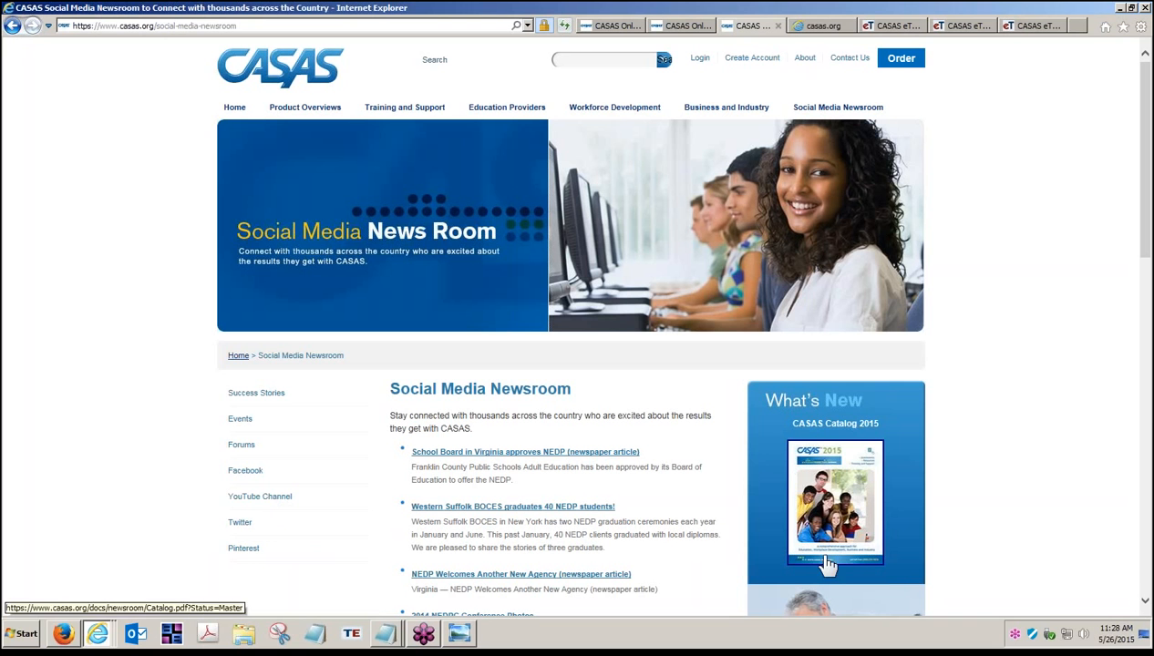
Return to the CASAS Workshop Listing and examine the scheduled CASAS eTests workshops.
{"action": "left_click", "coordinate": [383, 636]}
{"action": "left_click", "coordinate": [380, 588]}
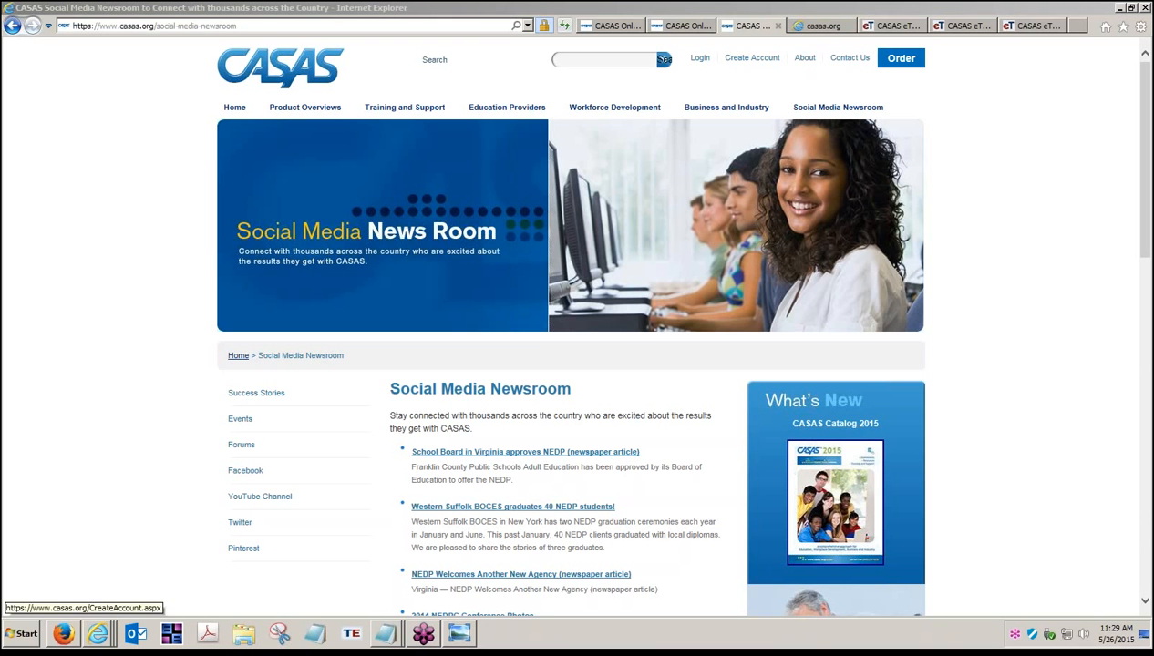
{"action": "left_click", "coordinate": [700, 27]}
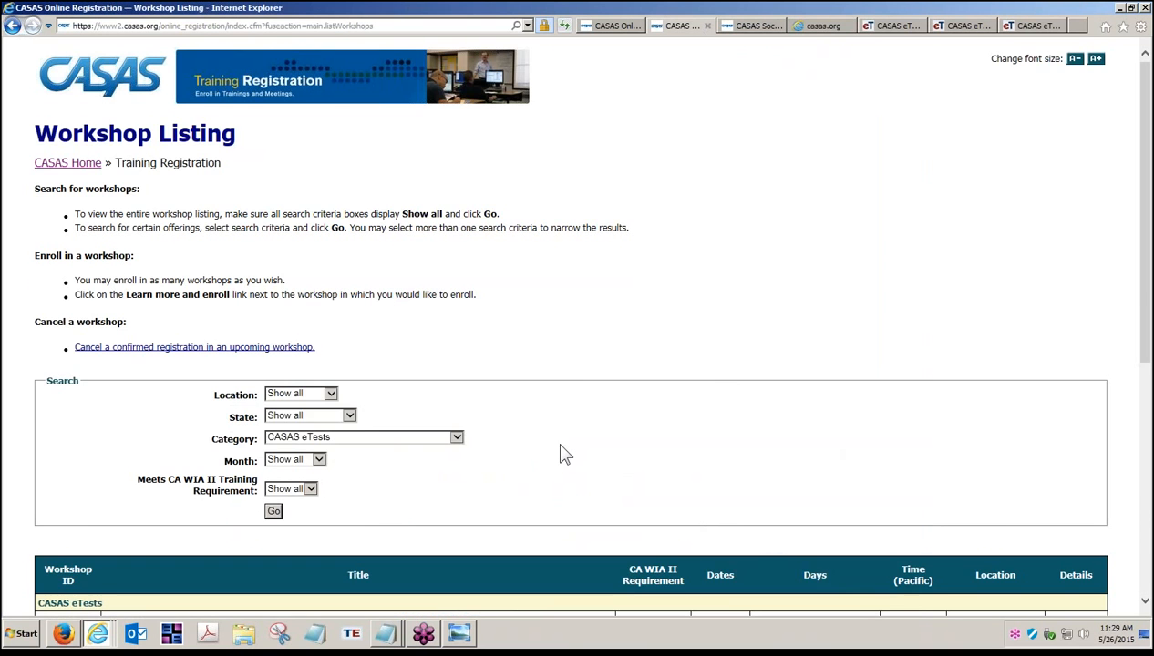
{"action": "scroll", "coordinate": [559, 453], "scroll_direction": "down", "scroll_amount": 5}
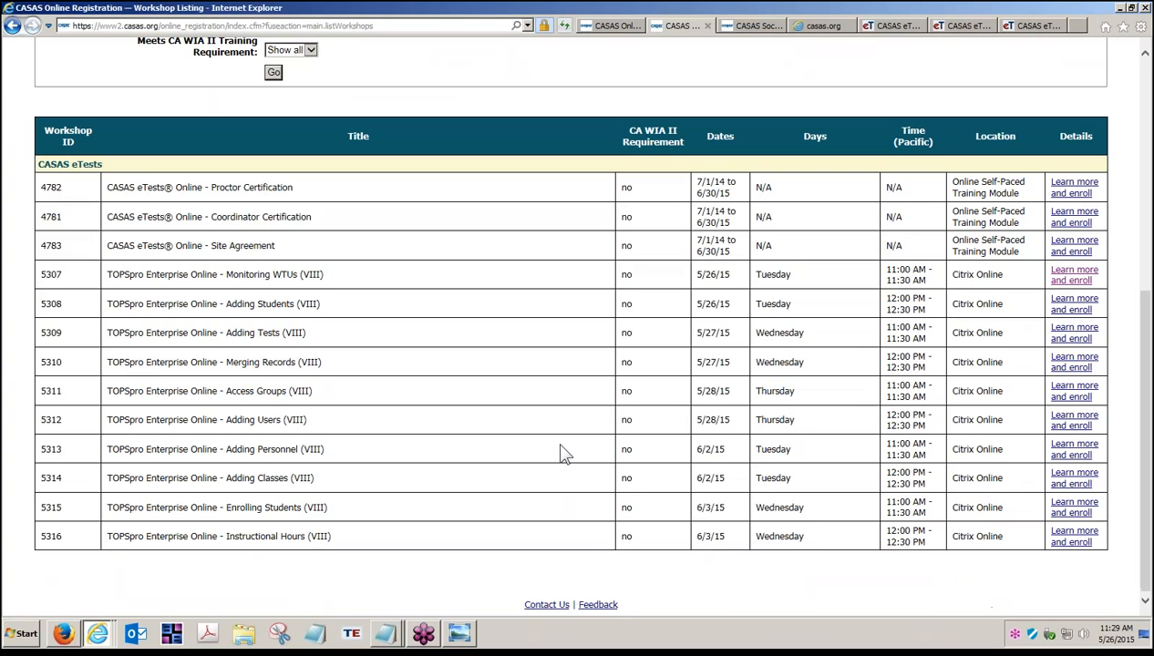